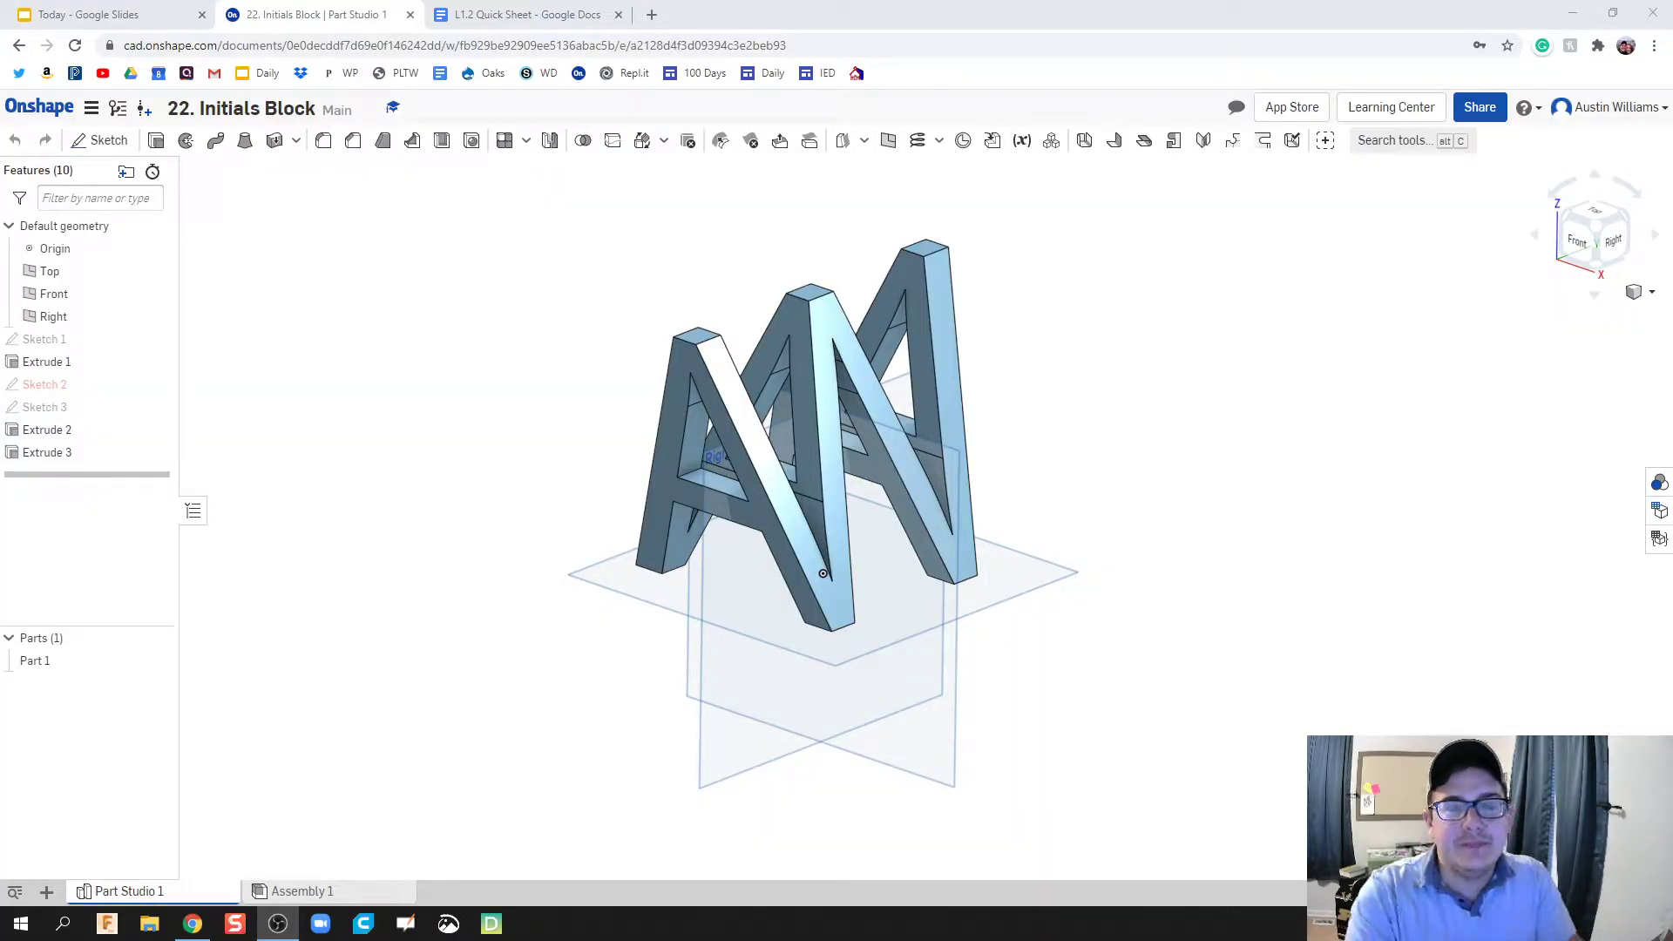
Create a new Part Studio and start a sketch on the Top plane, viewed straight down.
{"action": "right_click_drag", "start_coordinate": [538, 642], "coordinate": [624, 612]}
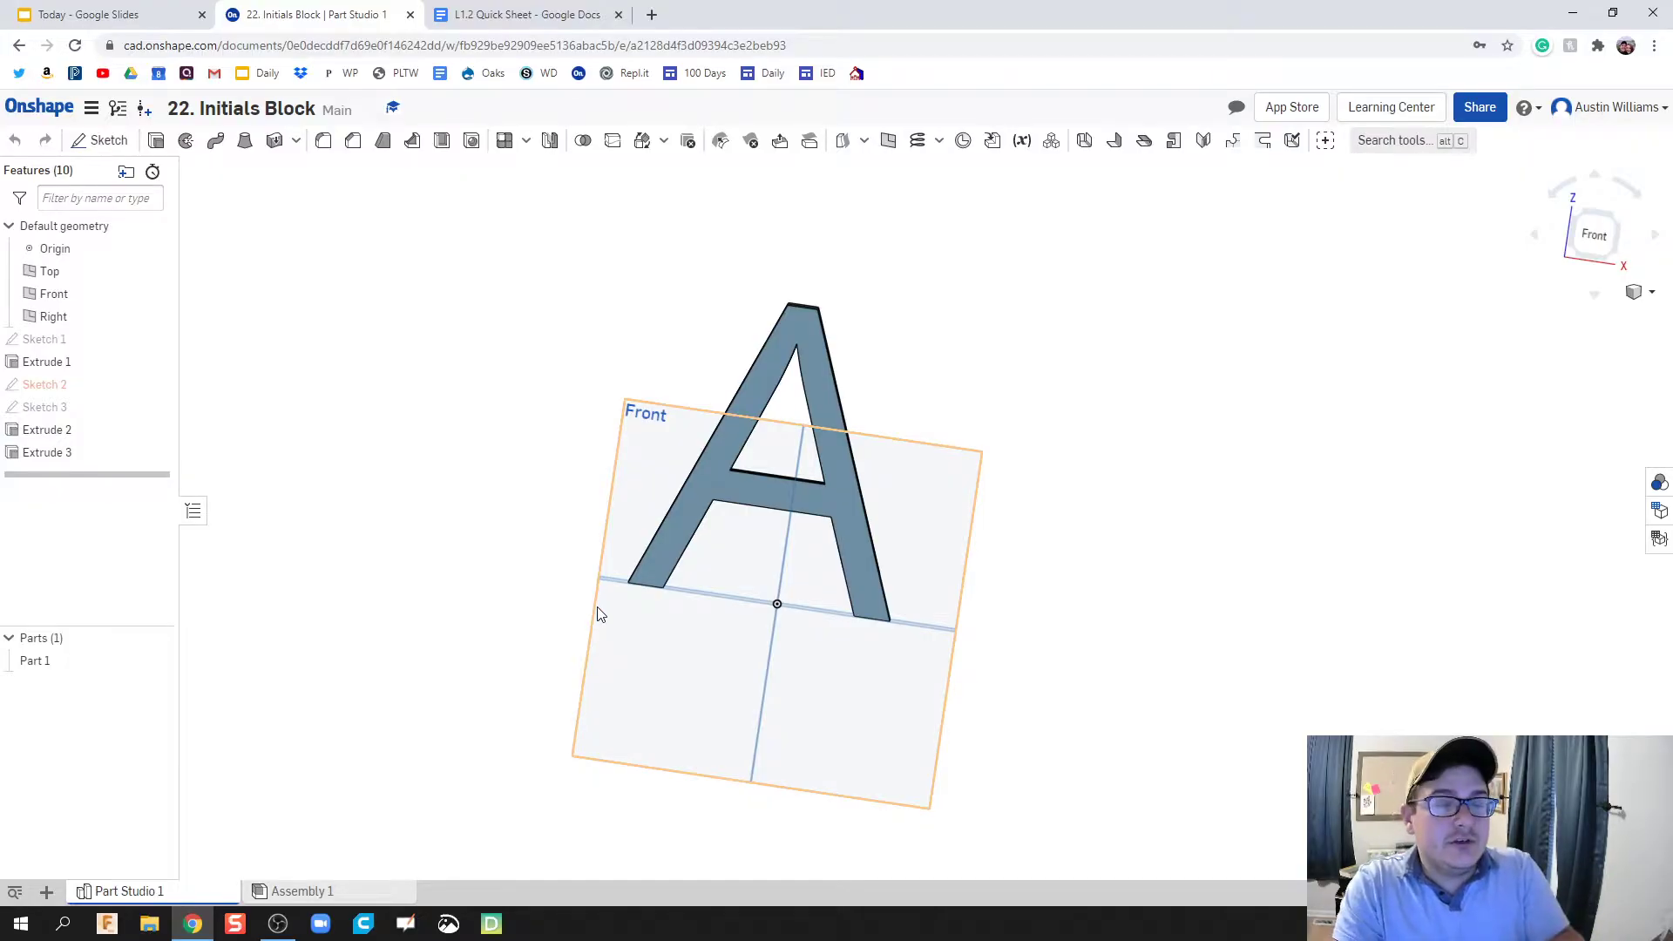
{"action": "right_click_drag", "start_coordinate": [597, 621], "coordinate": [451, 659]}
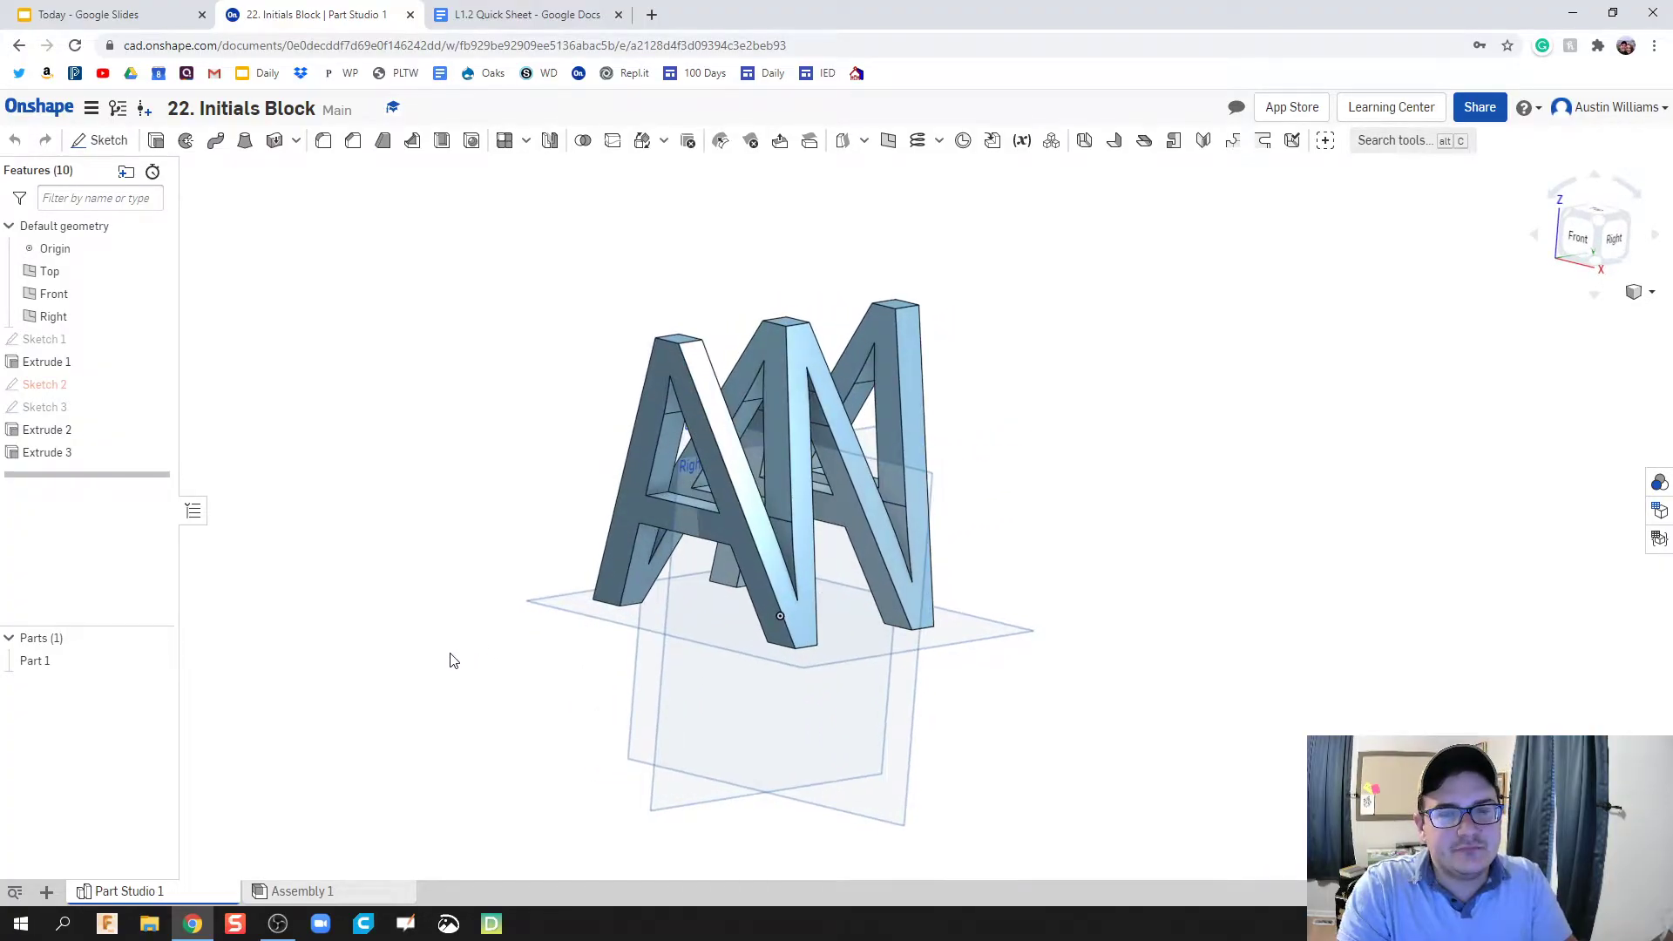
{"action": "left_click", "coordinate": [47, 892]}
{"action": "left_click", "coordinate": [102, 771]}
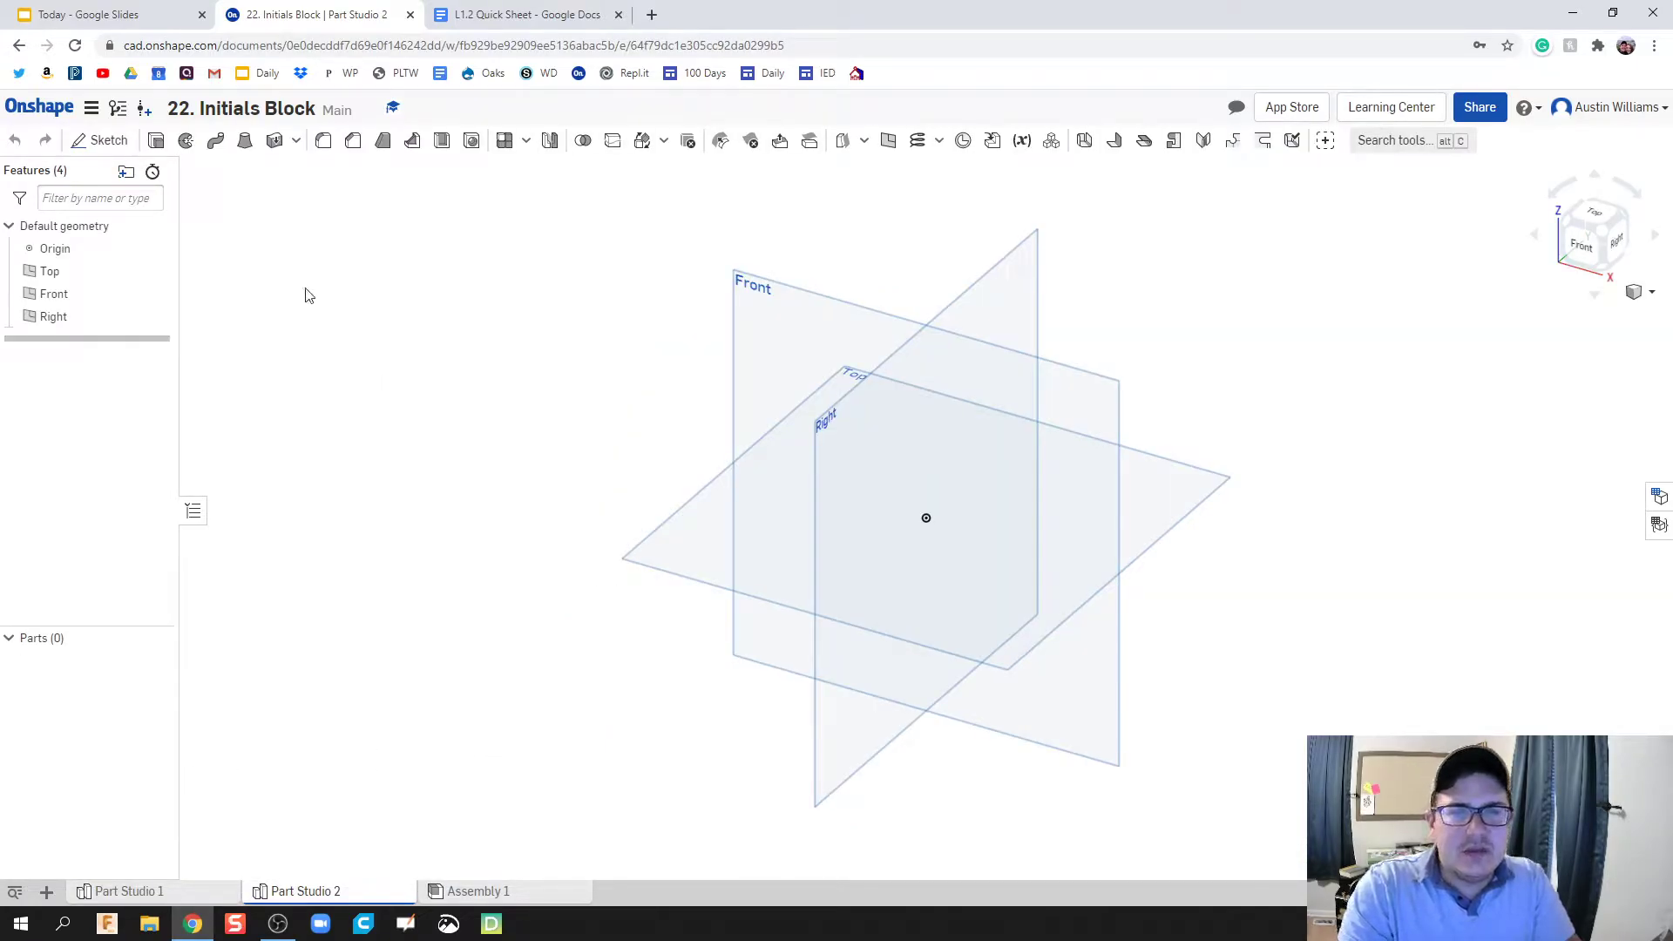
{"action": "left_click", "coordinate": [100, 140]}
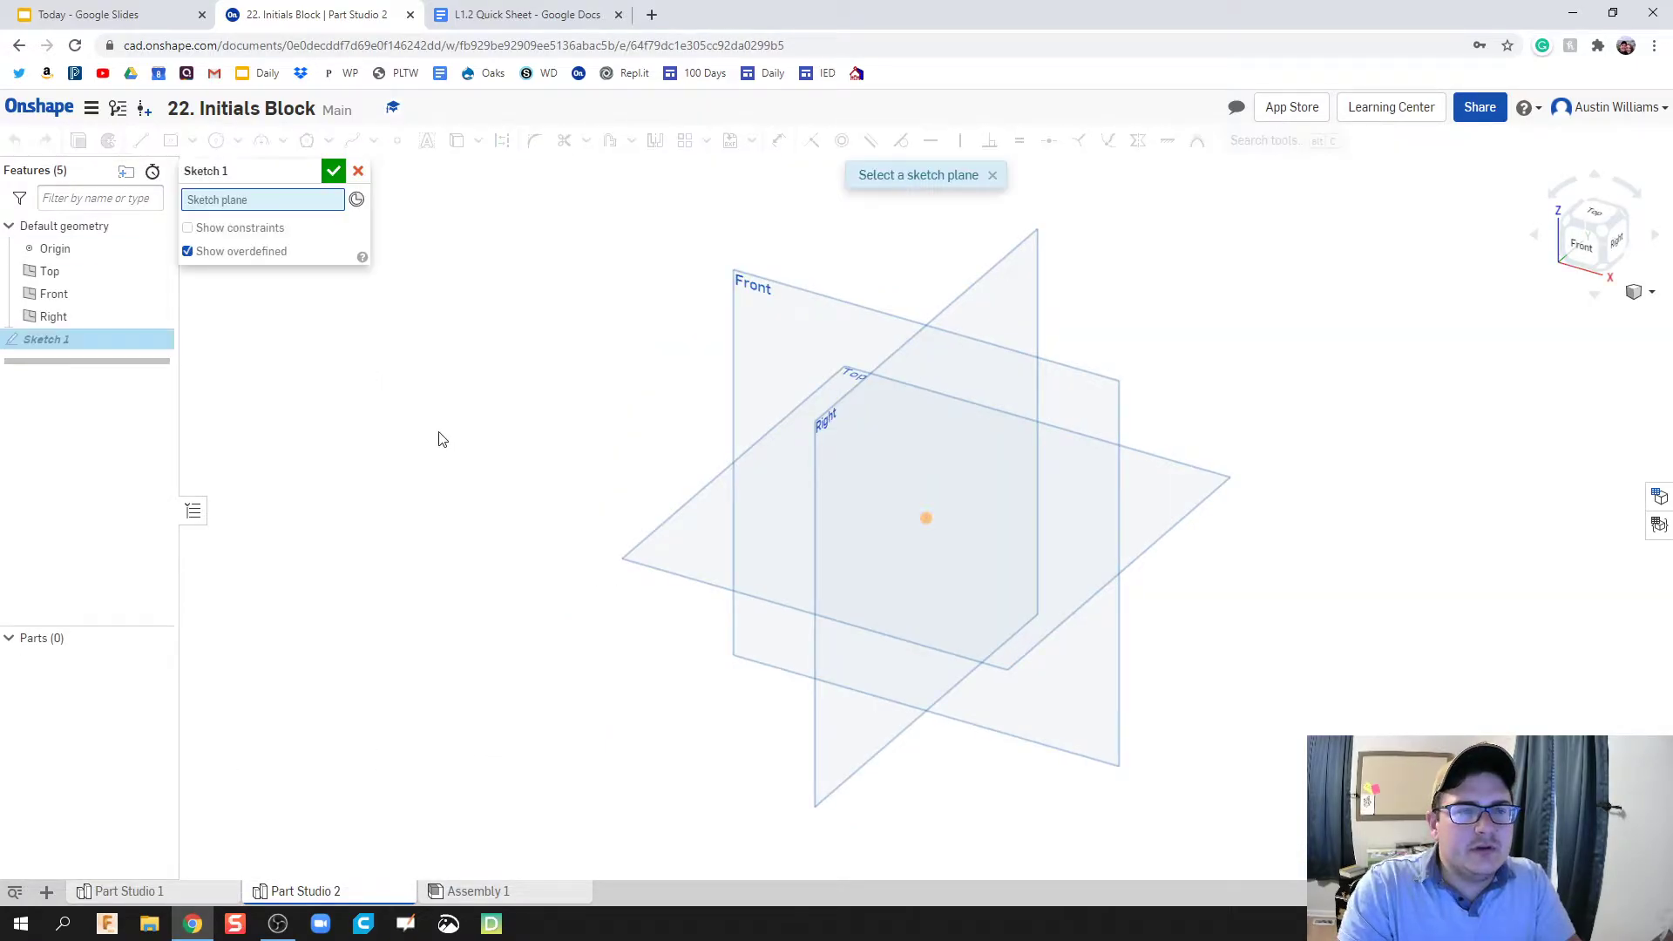
{"action": "left_click", "coordinate": [710, 560]}
{"action": "right_click", "coordinate": [708, 560]}
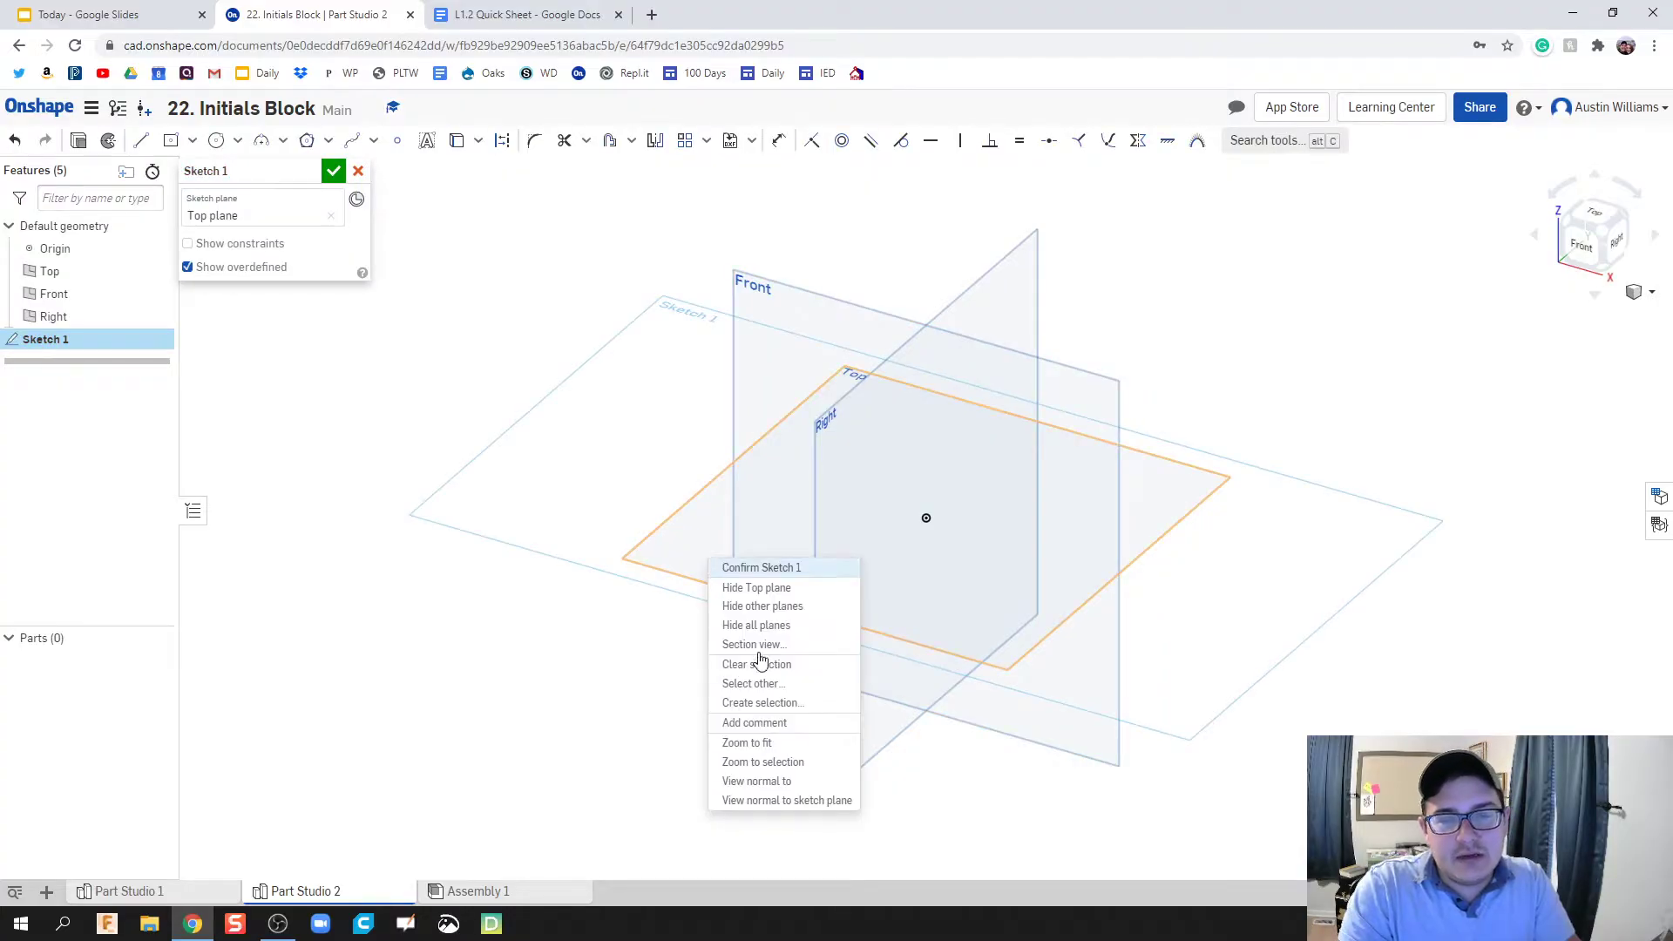
{"action": "left_click", "coordinate": [756, 782]}
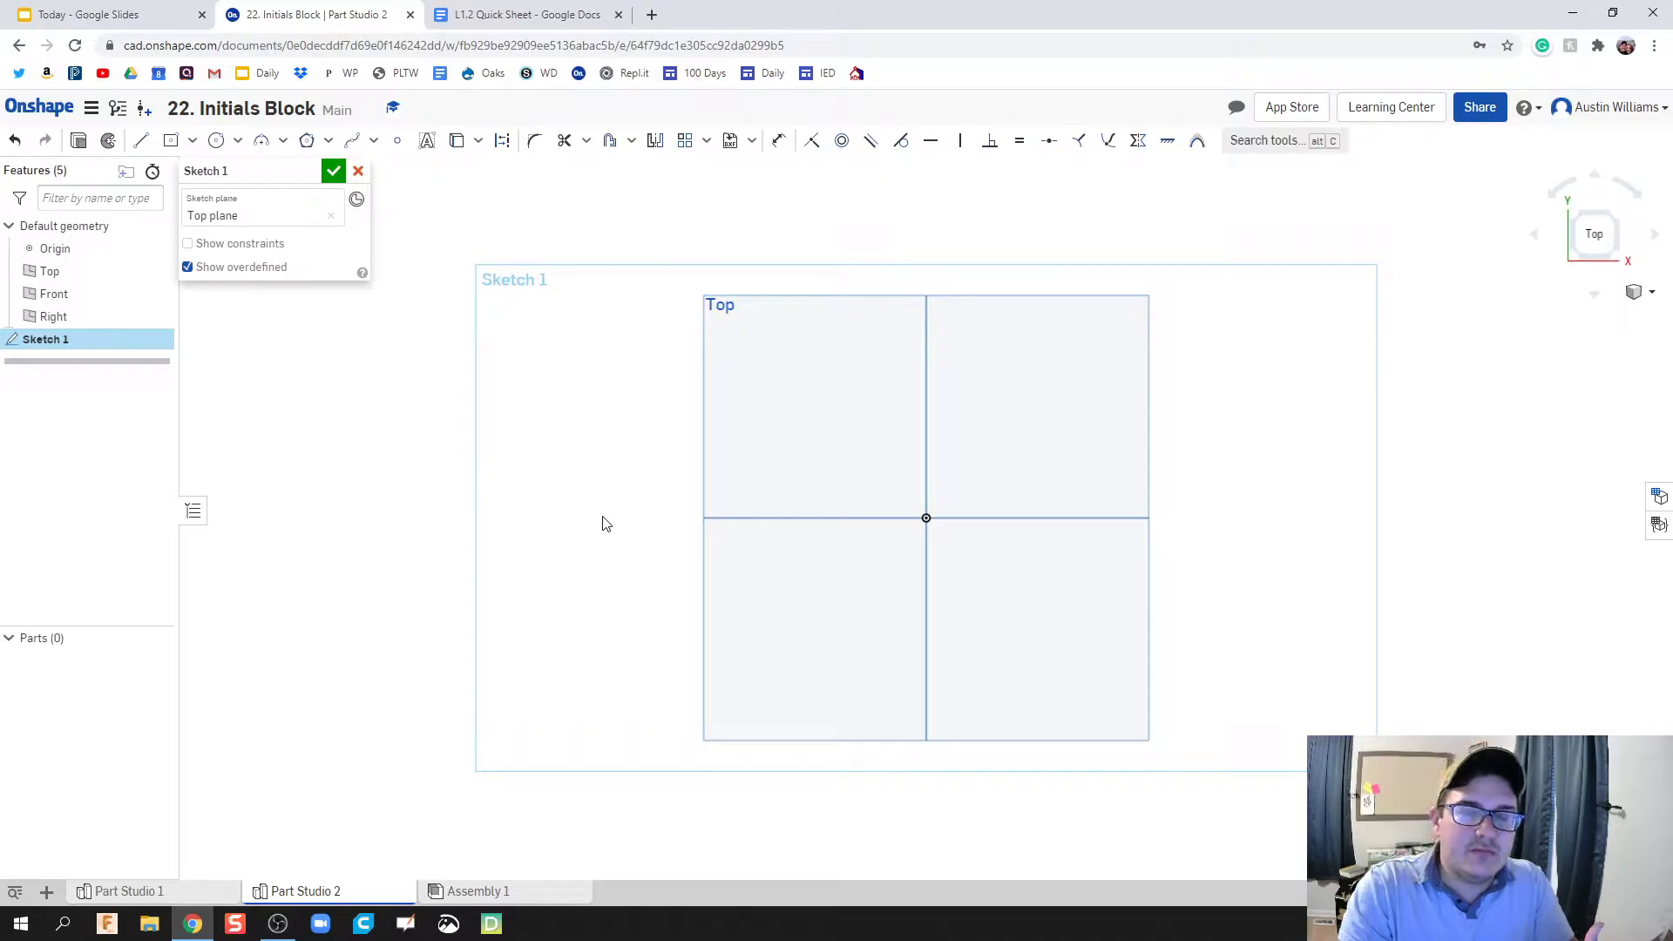
Draw a center-point rectangle on the origin and dimension its height and width to 5.
{"action": "left_click", "coordinate": [171, 140]}
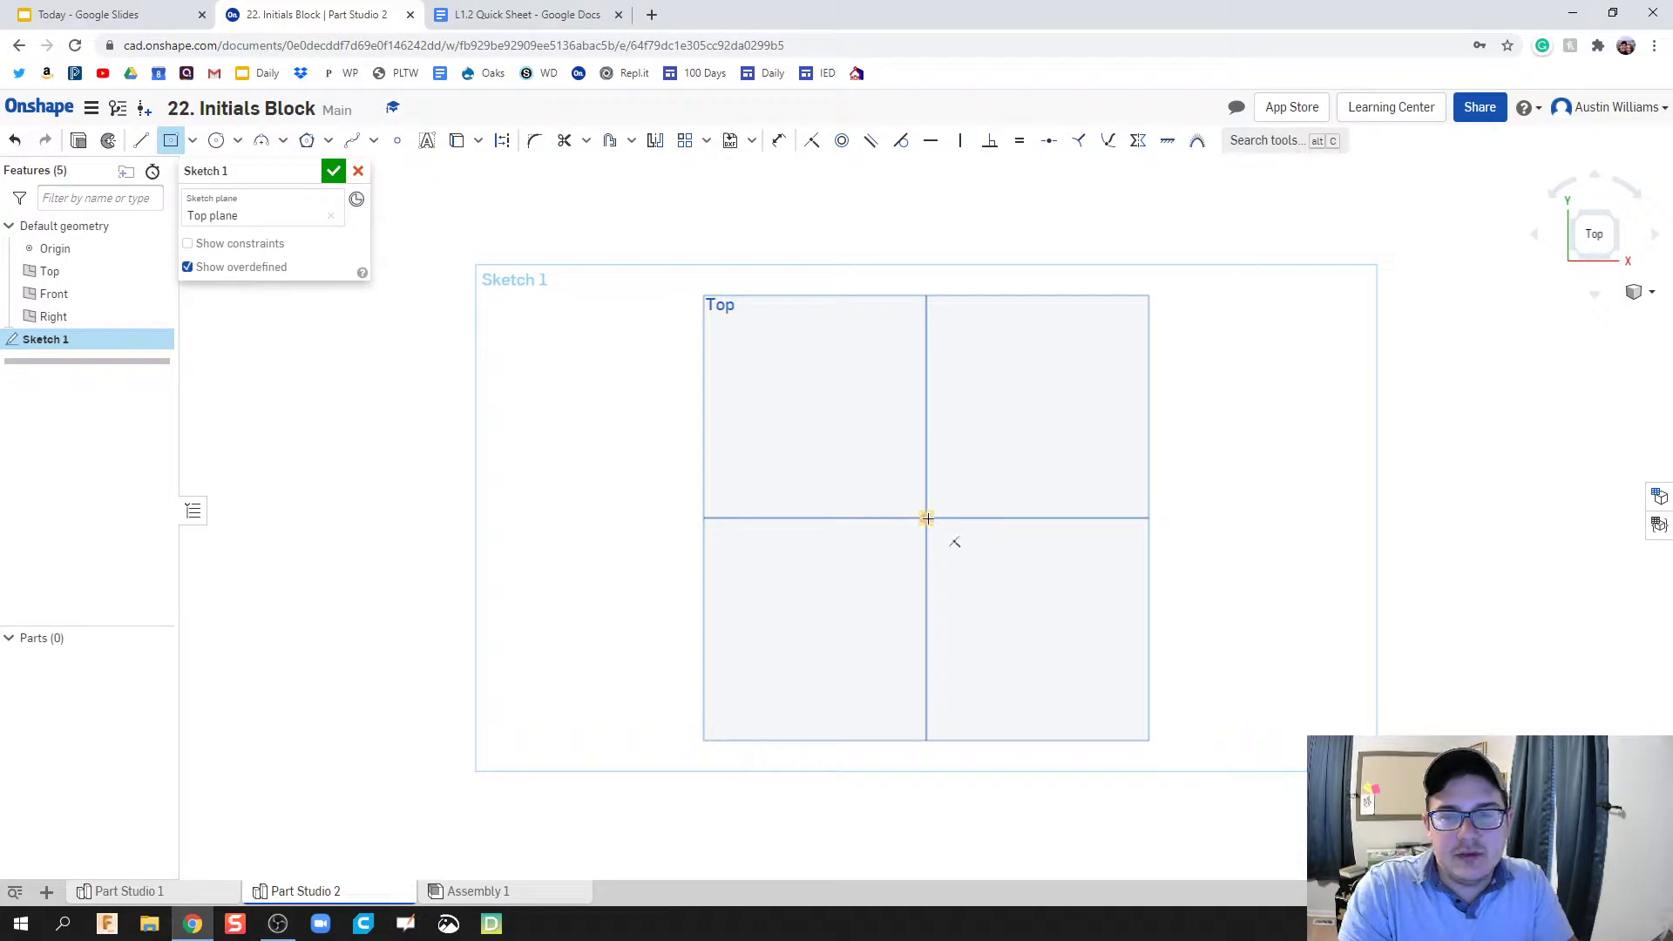
{"action": "left_click", "coordinate": [926, 518]}
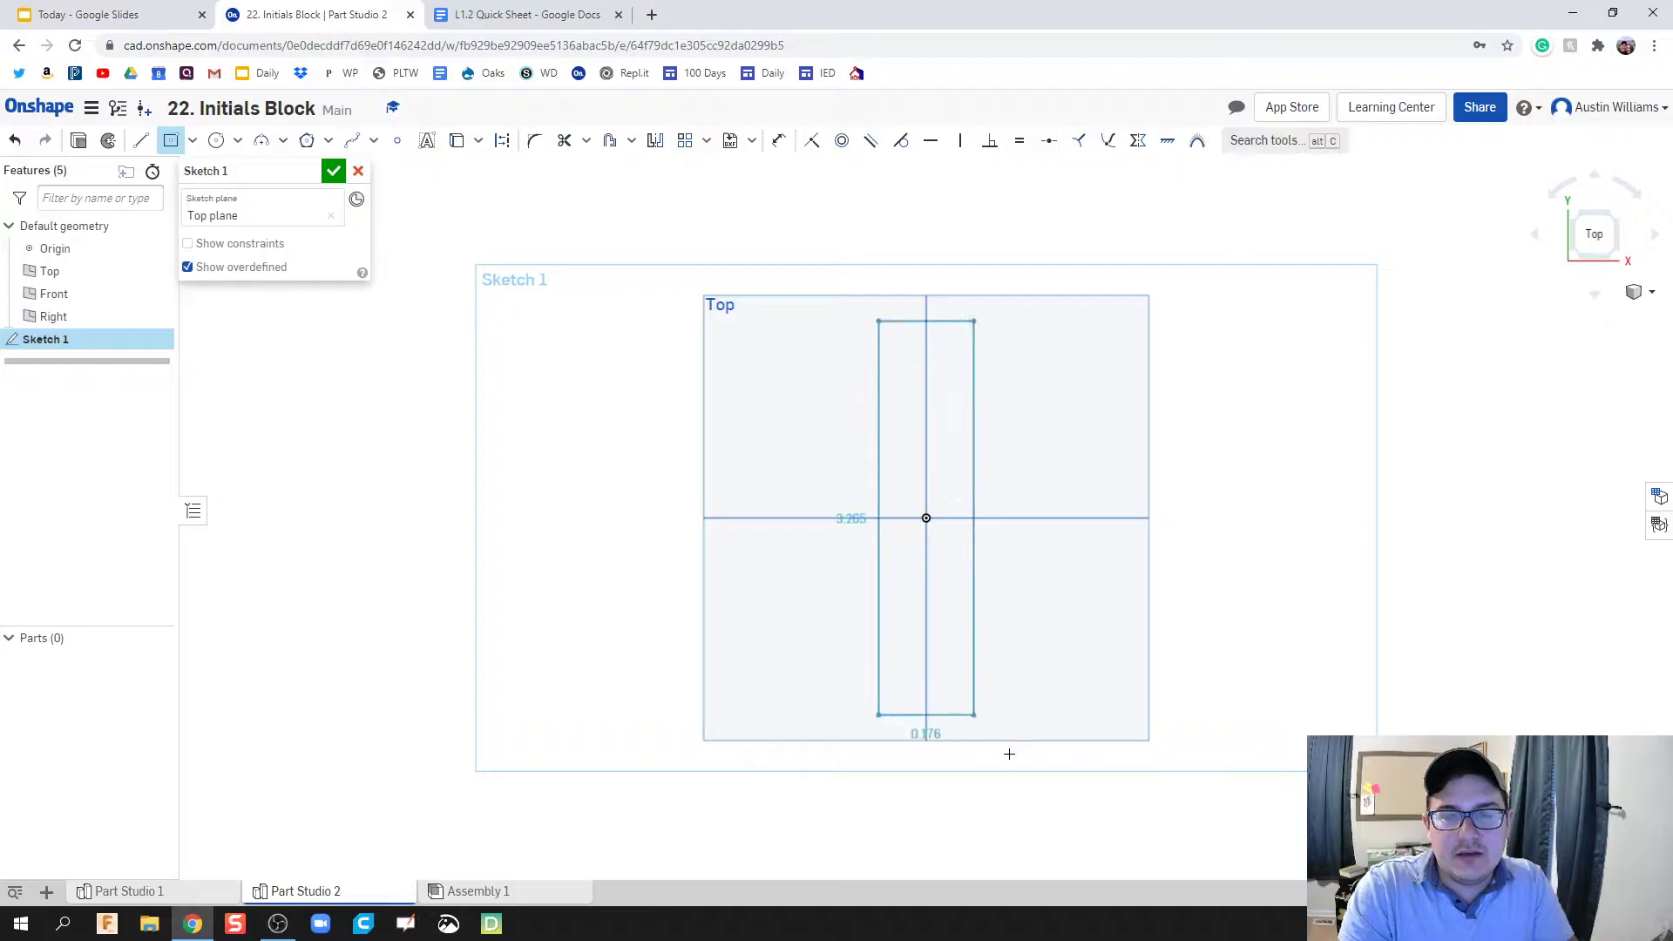
{"action": "left_click", "coordinate": [1093, 738]}
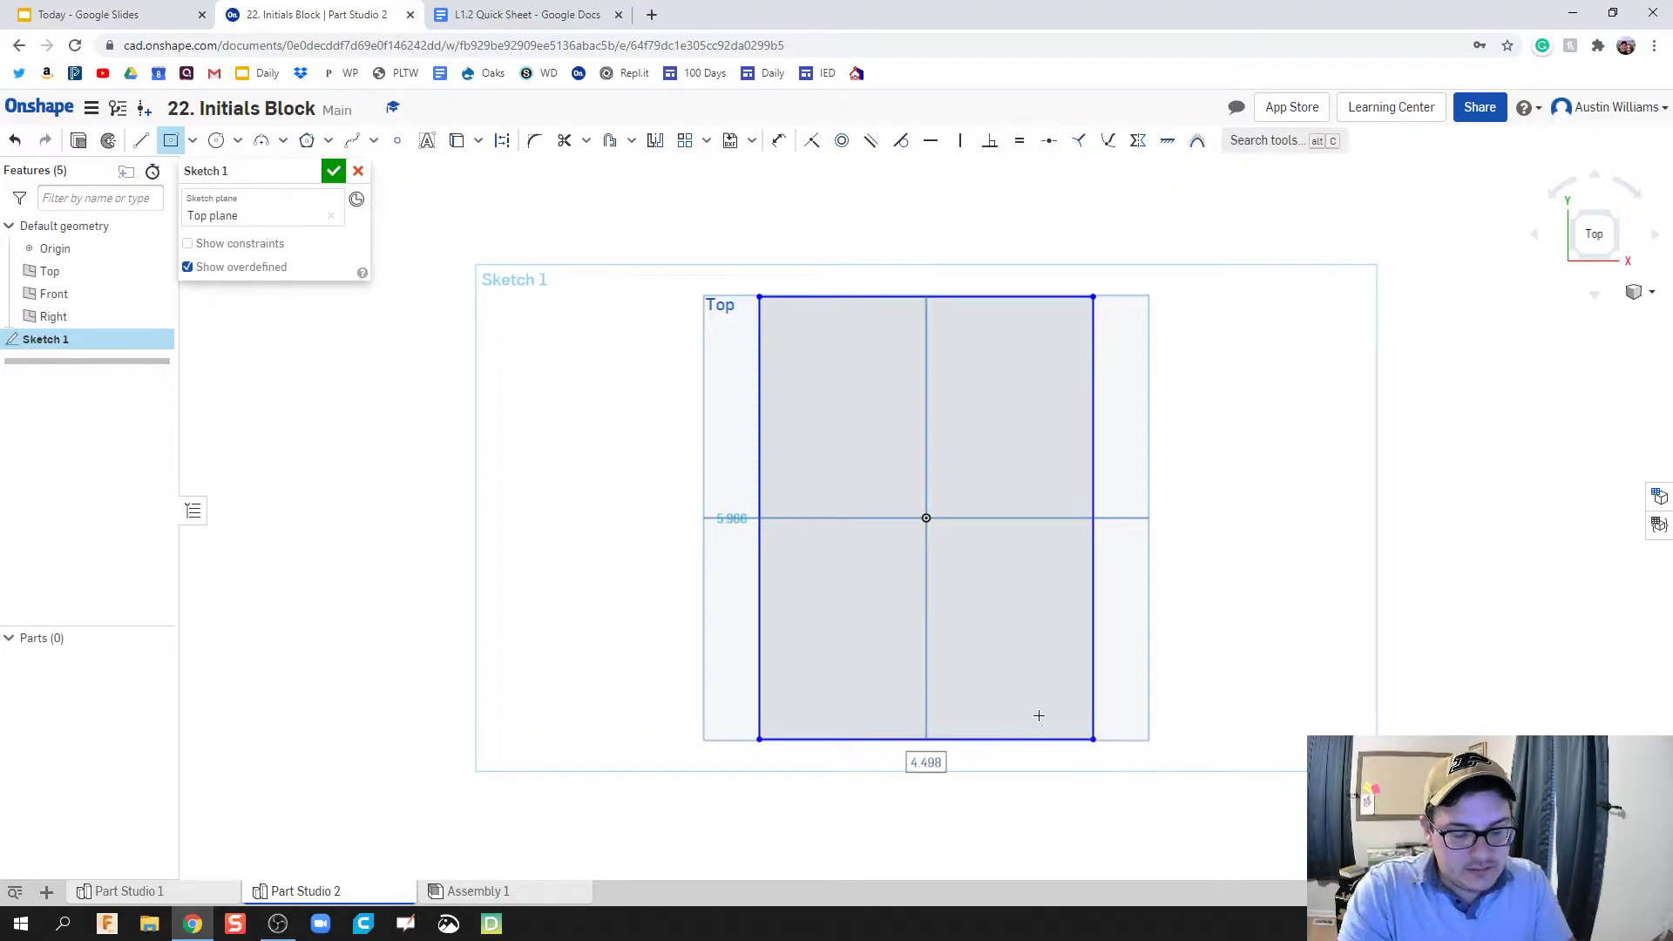
{"action": "key", "text": "d"}
{"action": "left_click", "coordinate": [759, 489]}
{"action": "left_click", "coordinate": [659, 492]}
{"action": "type", "text": "5"}
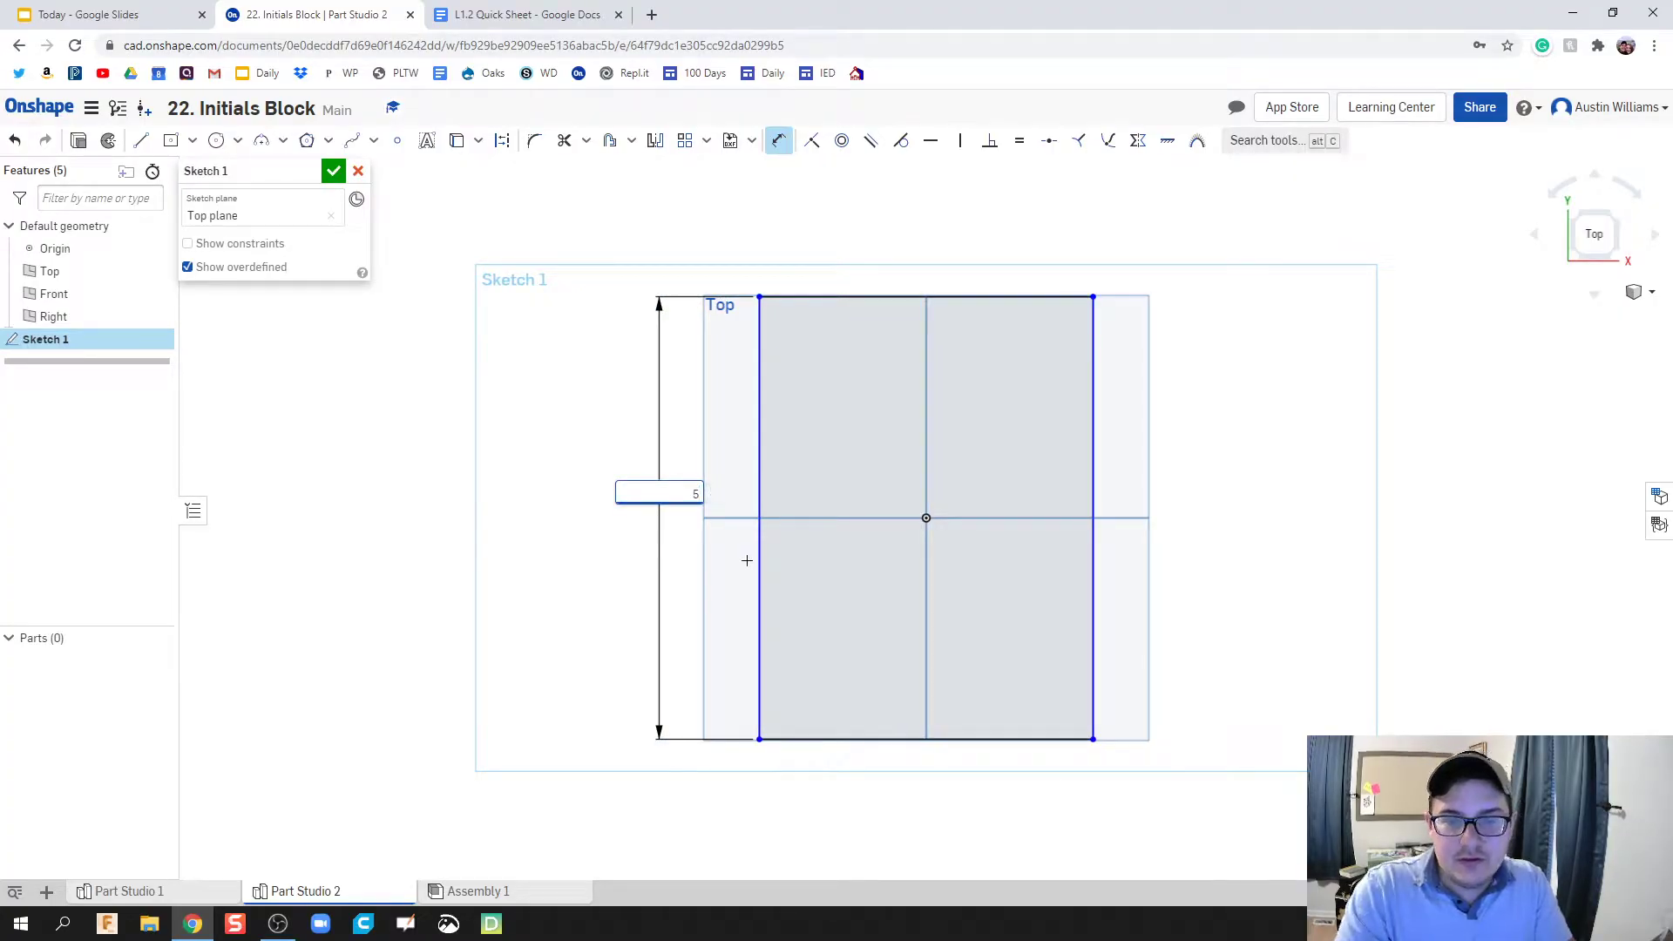
{"action": "key", "text": "Return"}
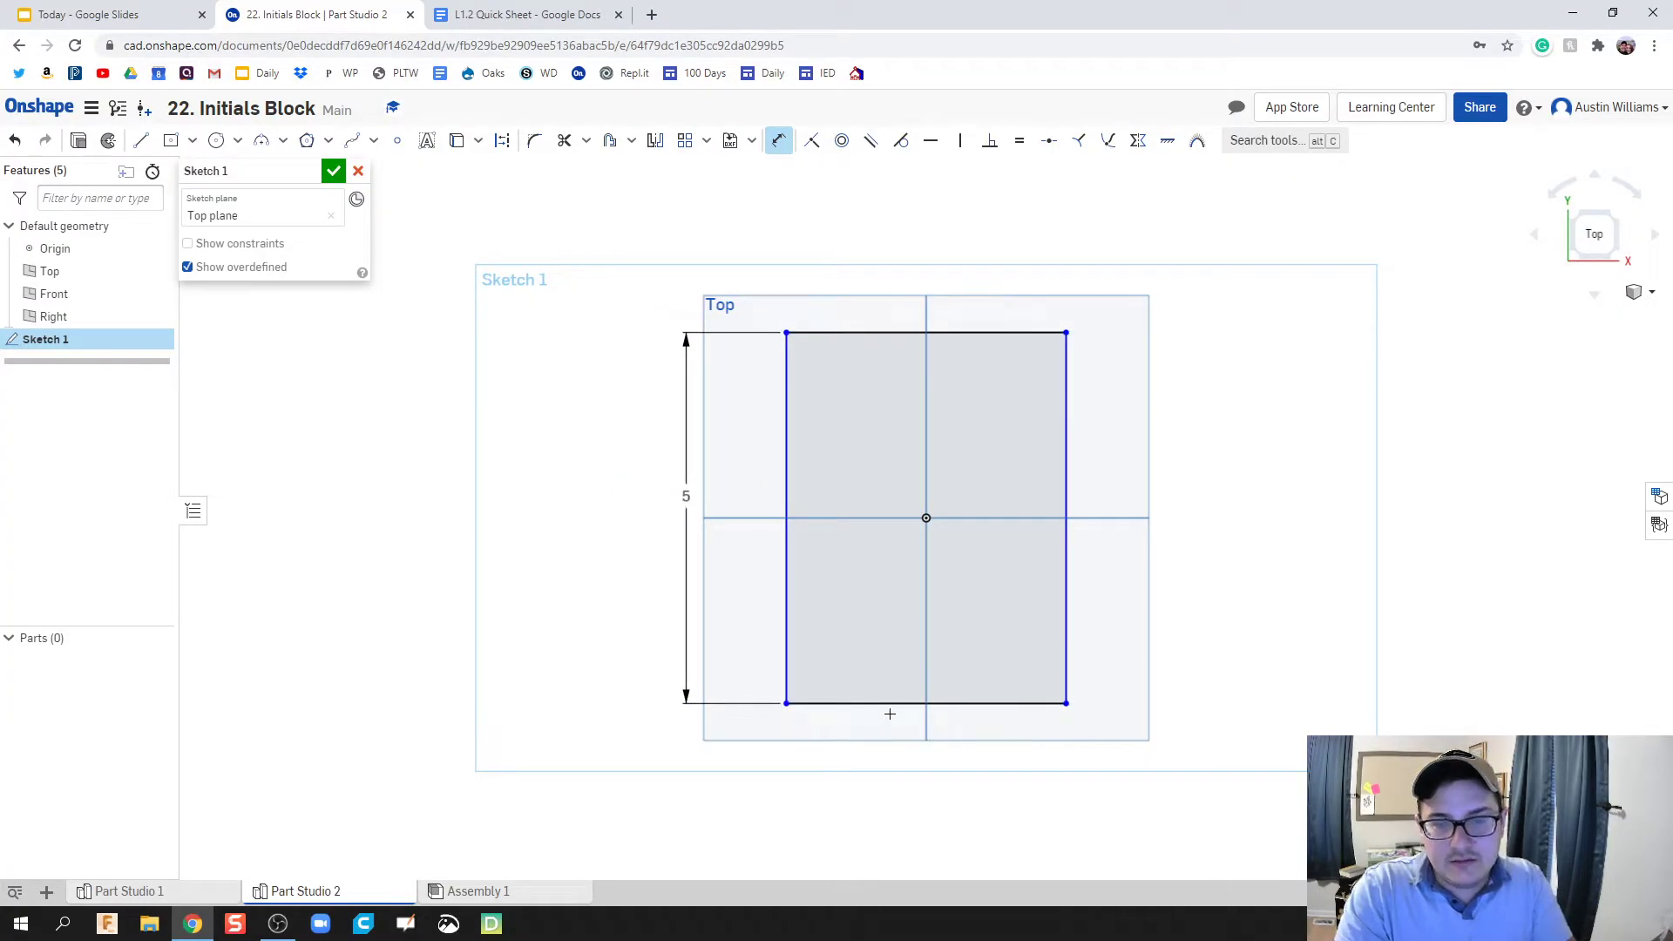
{"action": "left_click", "coordinate": [904, 702]}
{"action": "left_click", "coordinate": [901, 766]}
{"action": "type", "text": "5"}
{"action": "key", "text": "Return"}
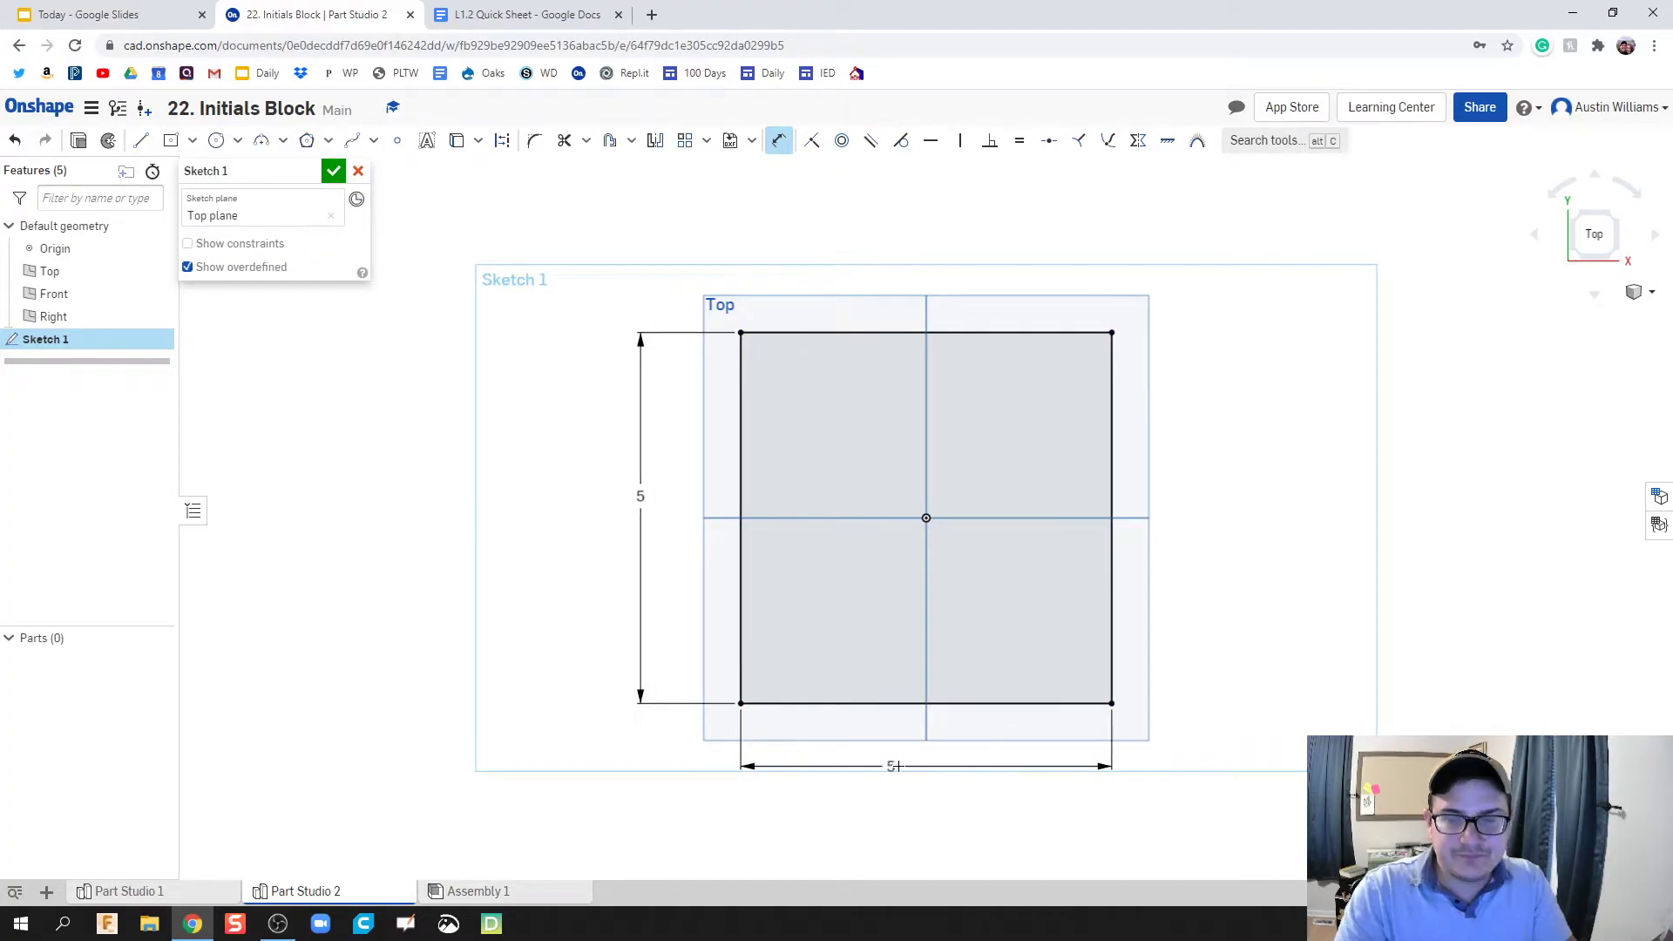
Extrude the square sketch 5 in into a cube, then return to isometric view.
{"action": "left_click", "coordinate": [334, 170]}
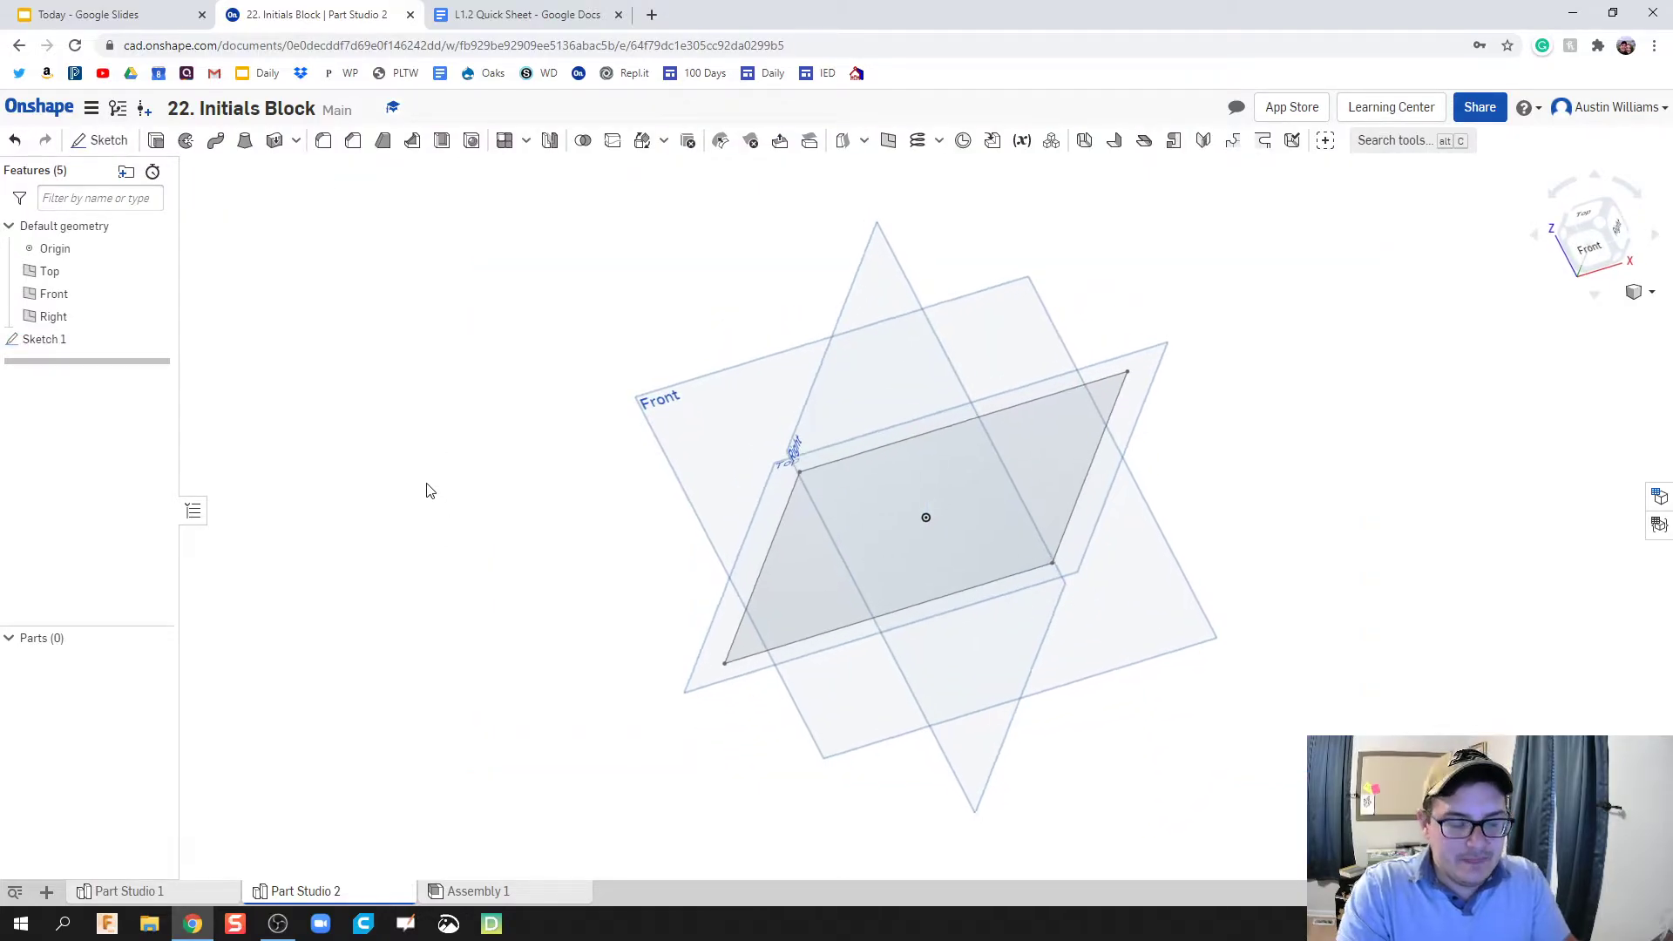
{"action": "key", "text": "shift+e"}
{"action": "left_click", "coordinate": [815, 566]}
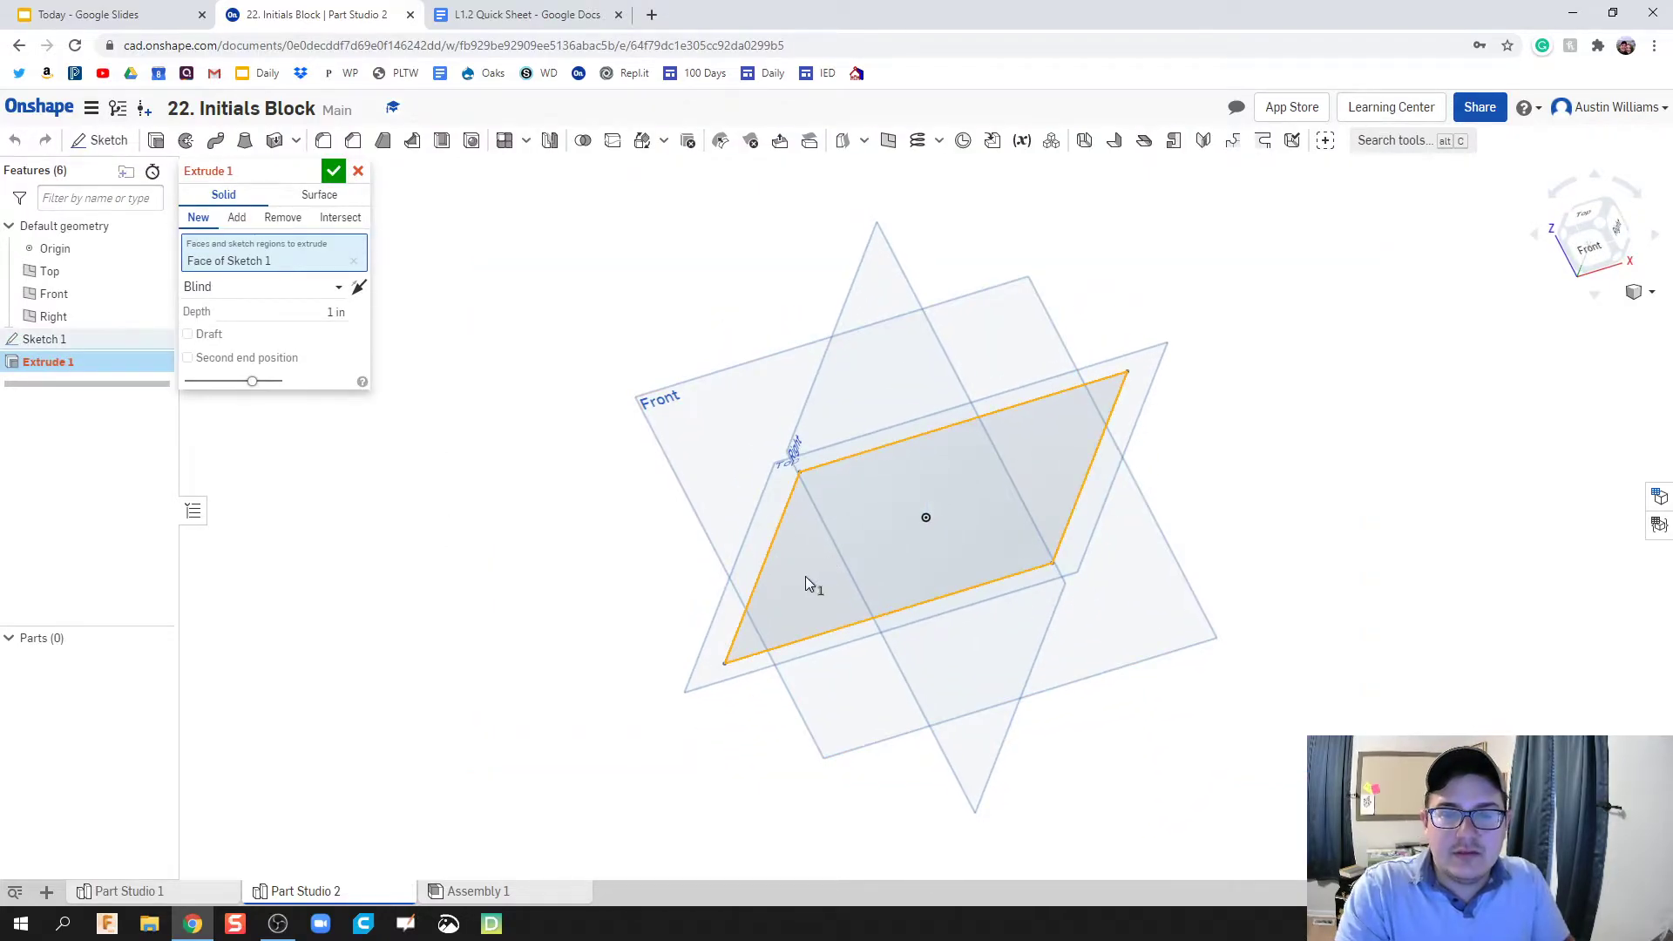
{"action": "left_click", "coordinate": [317, 311]}
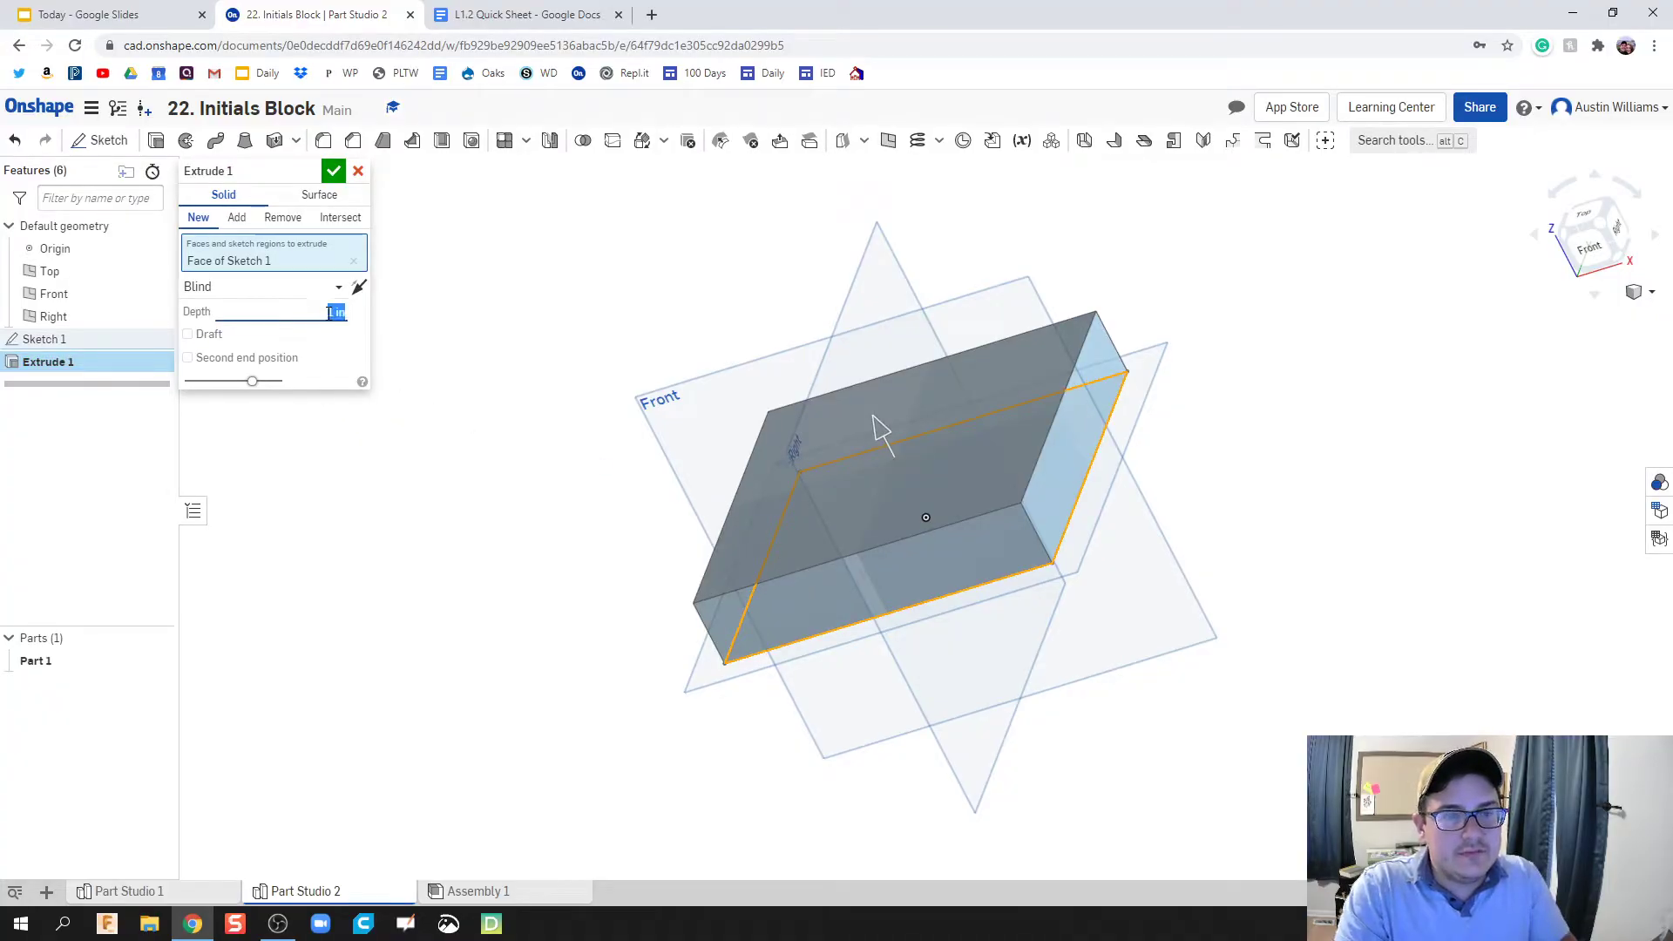
{"action": "type", "text": "5"}
{"action": "key", "text": "Return"}
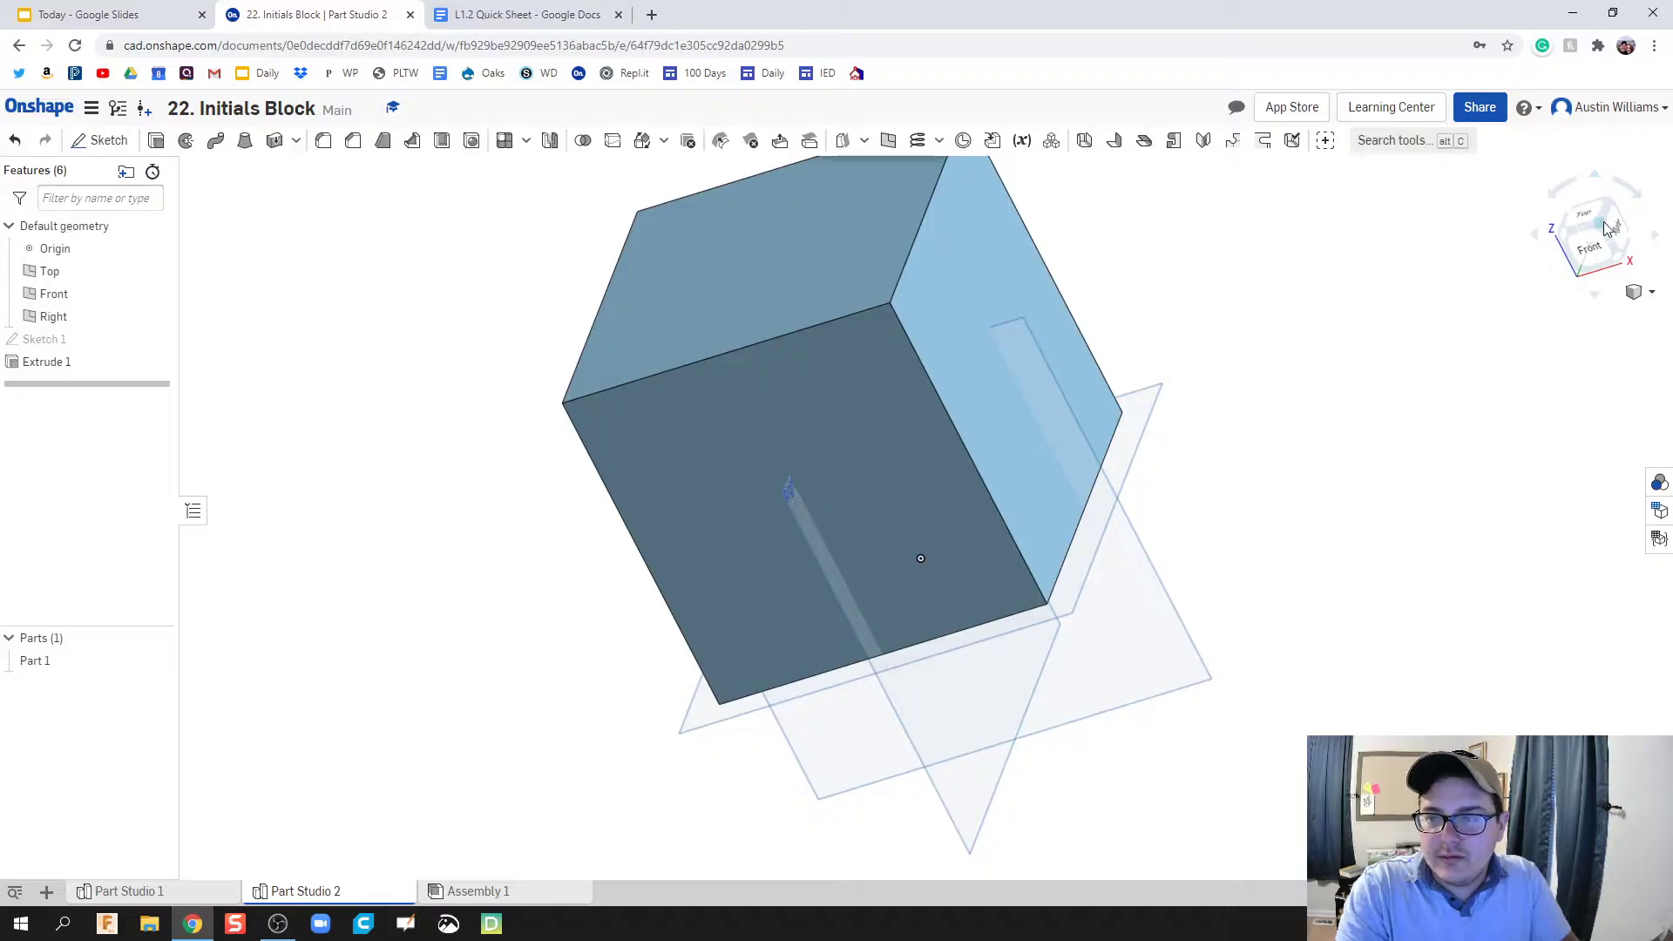
{"action": "key", "text": "shift+7"}
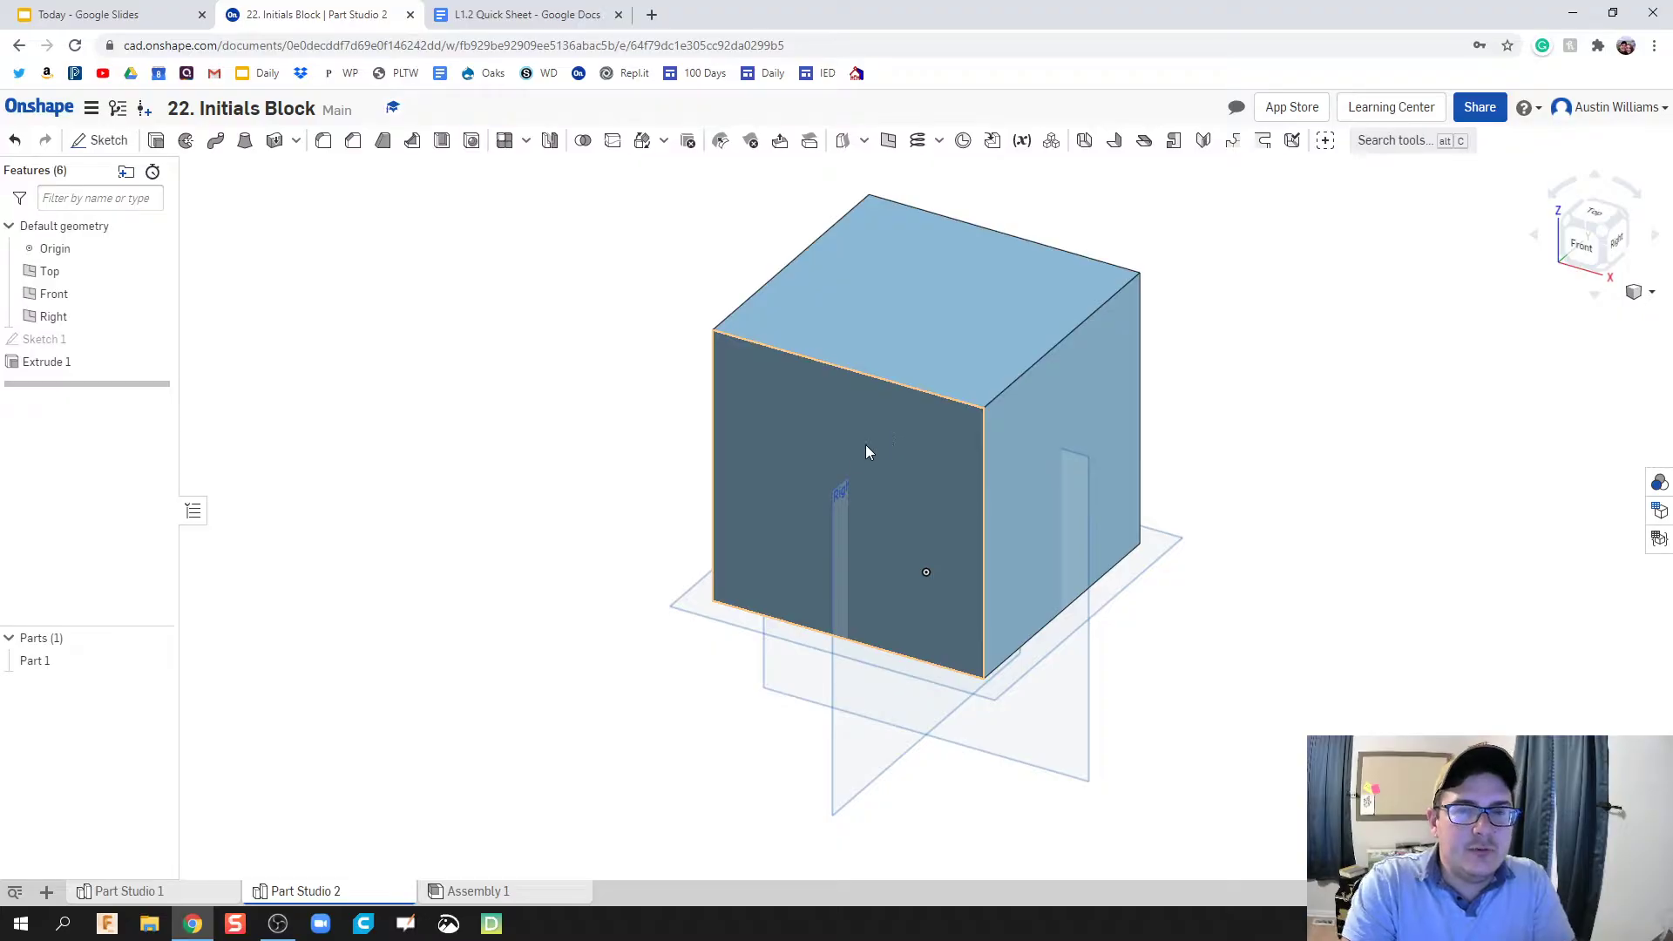
{"action": "middle_click_drag", "start_coordinate": [826, 473], "coordinate": [628, 514]}
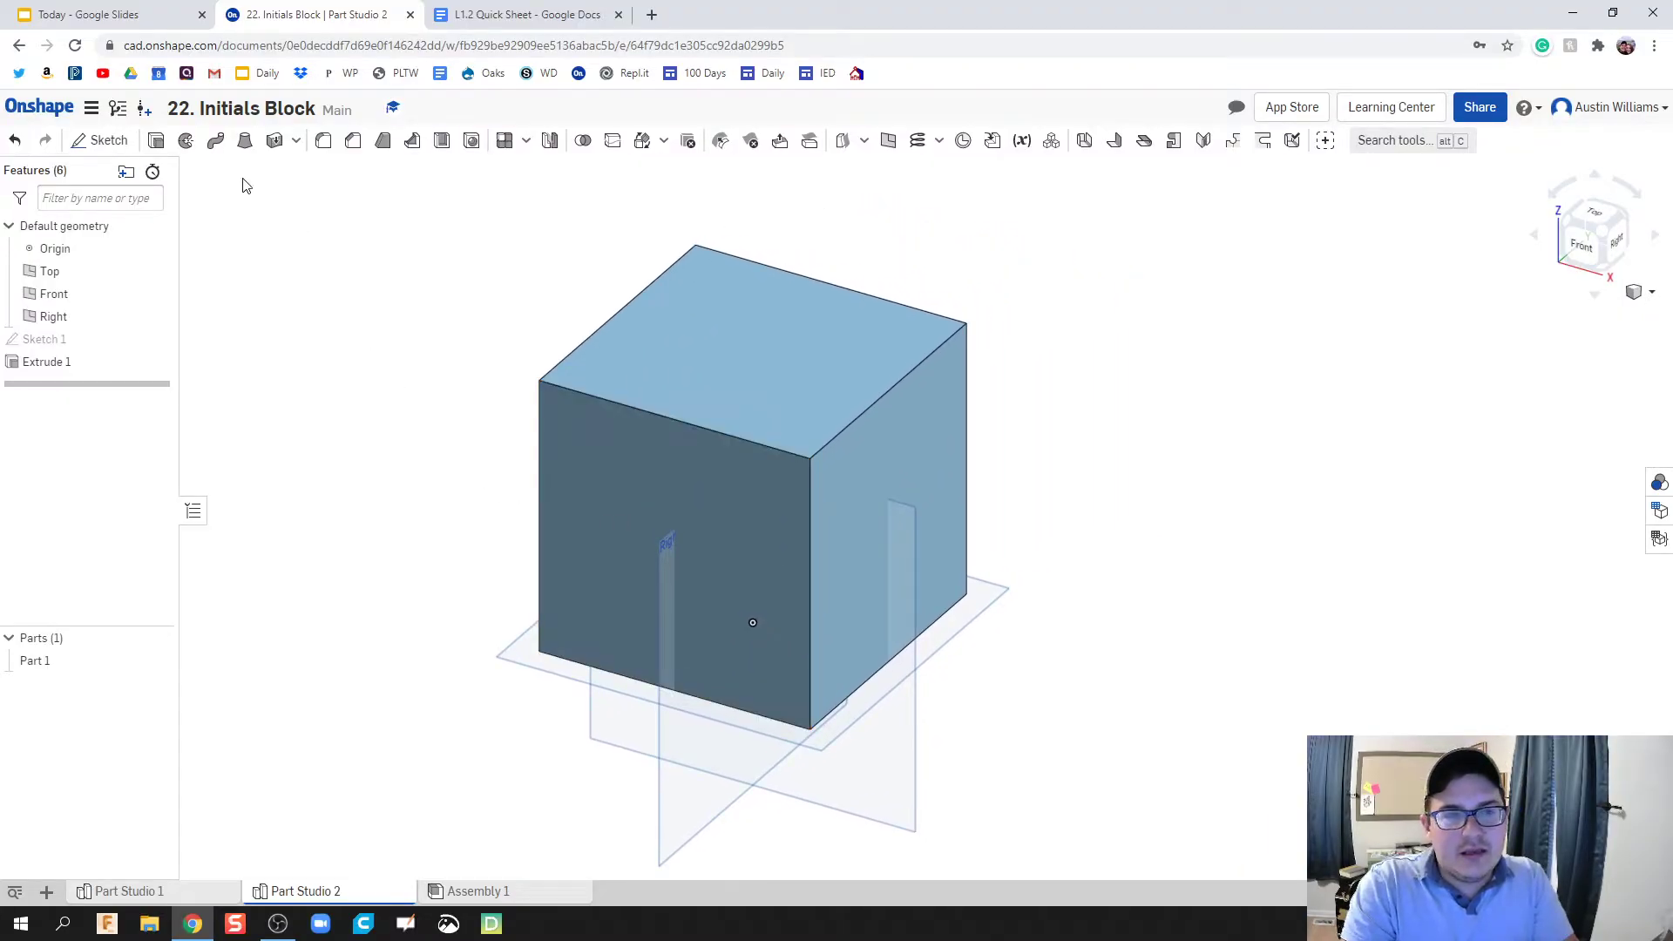
Start a sketch on the cube's front face, view it normal, and project its outline.
{"action": "left_click", "coordinate": [97, 140]}
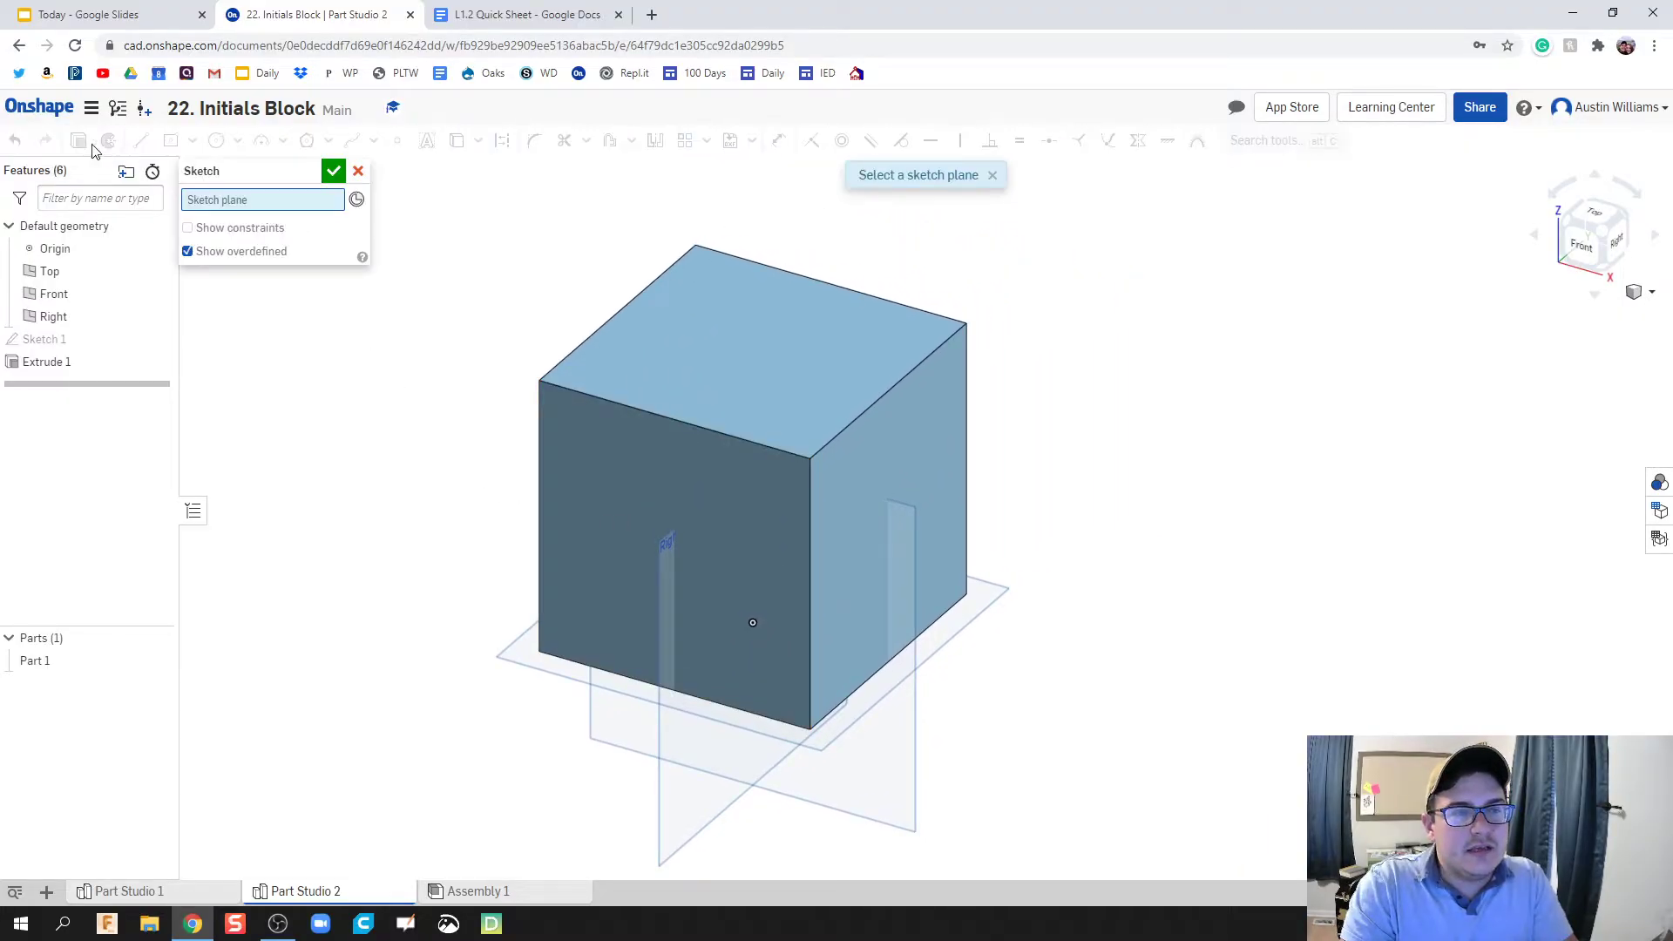
{"action": "left_click", "coordinate": [597, 510]}
{"action": "right_click", "coordinate": [595, 514]}
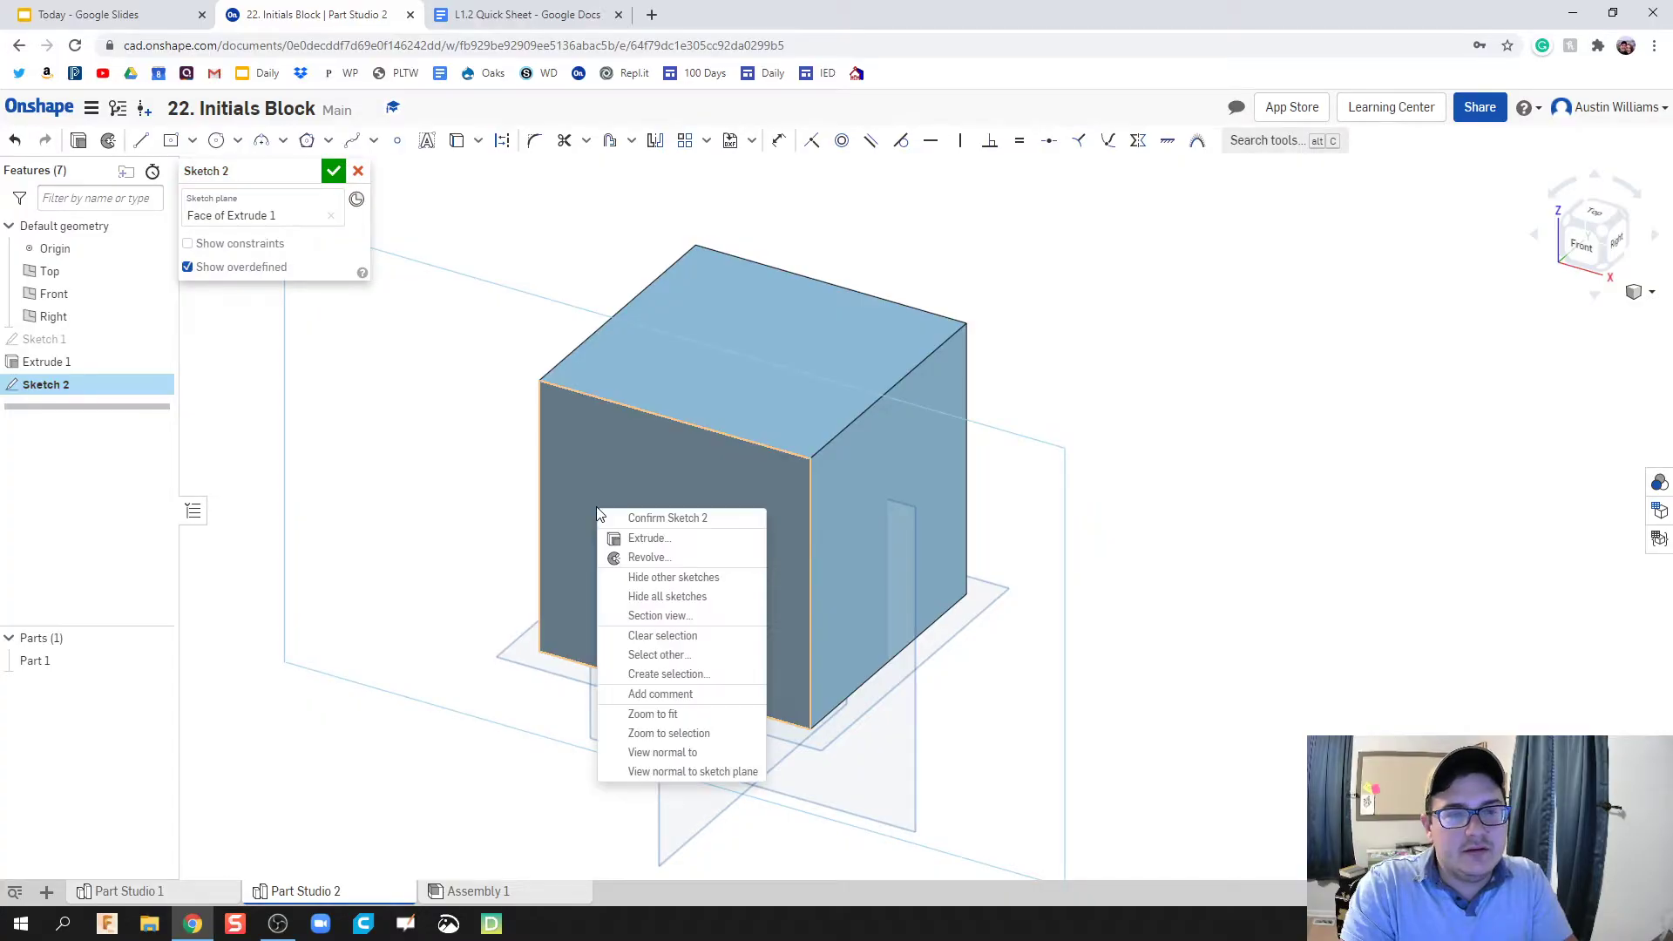
{"action": "left_click", "coordinate": [666, 752]}
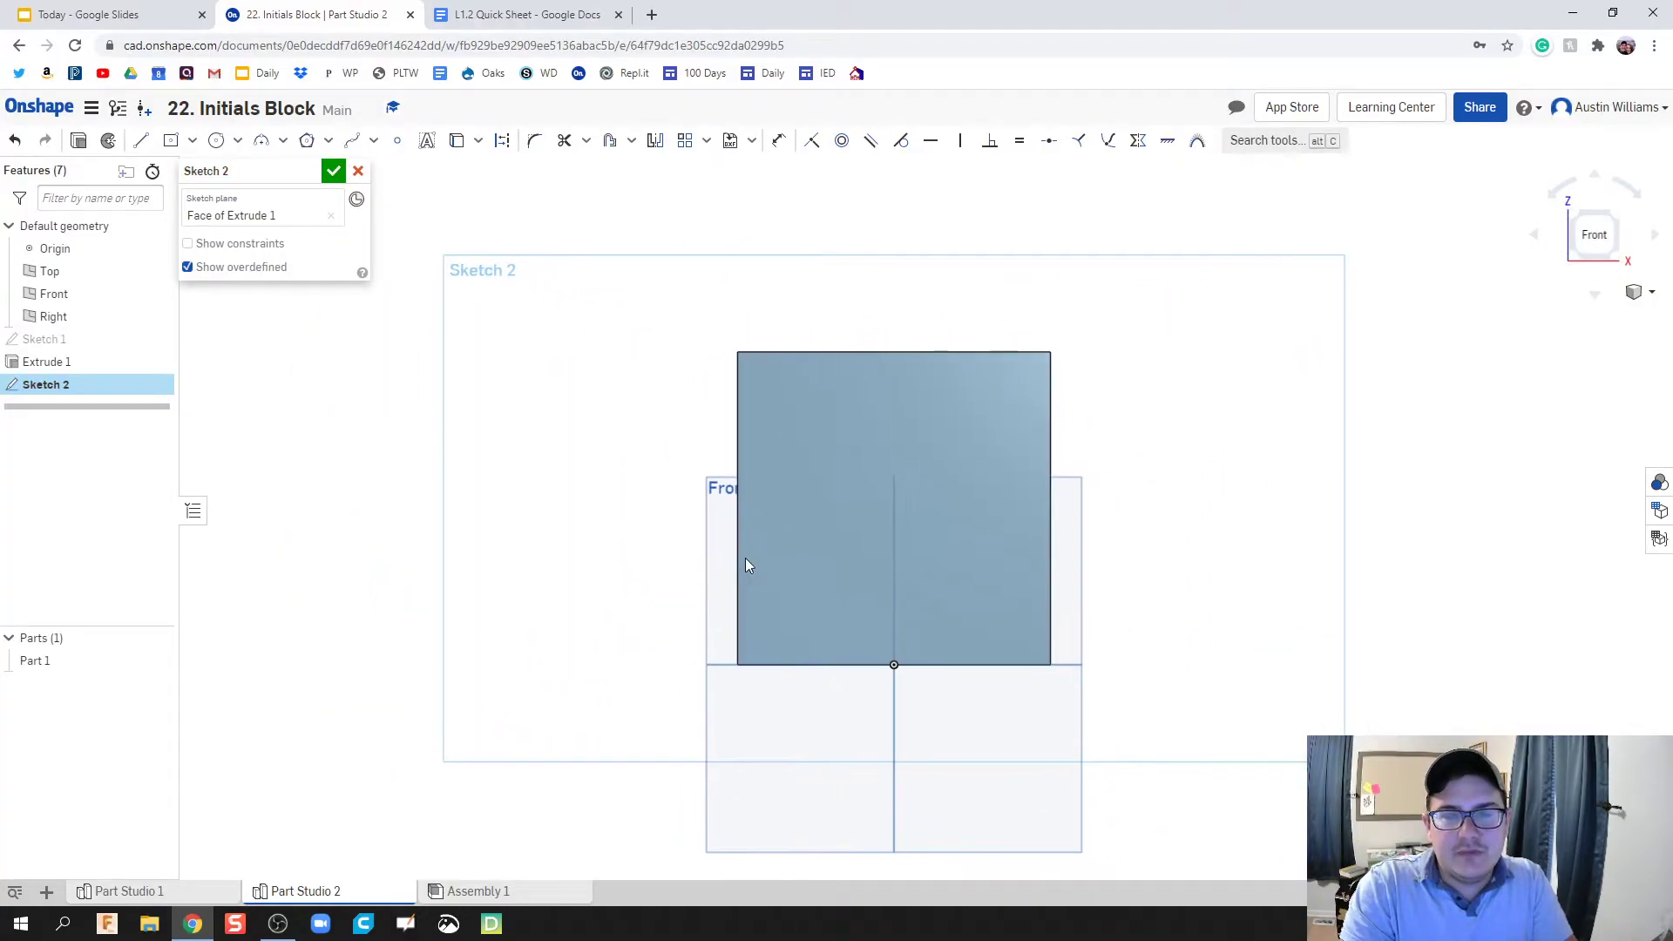
{"action": "left_click", "coordinate": [426, 140]}
{"action": "left_click", "coordinate": [737, 348]}
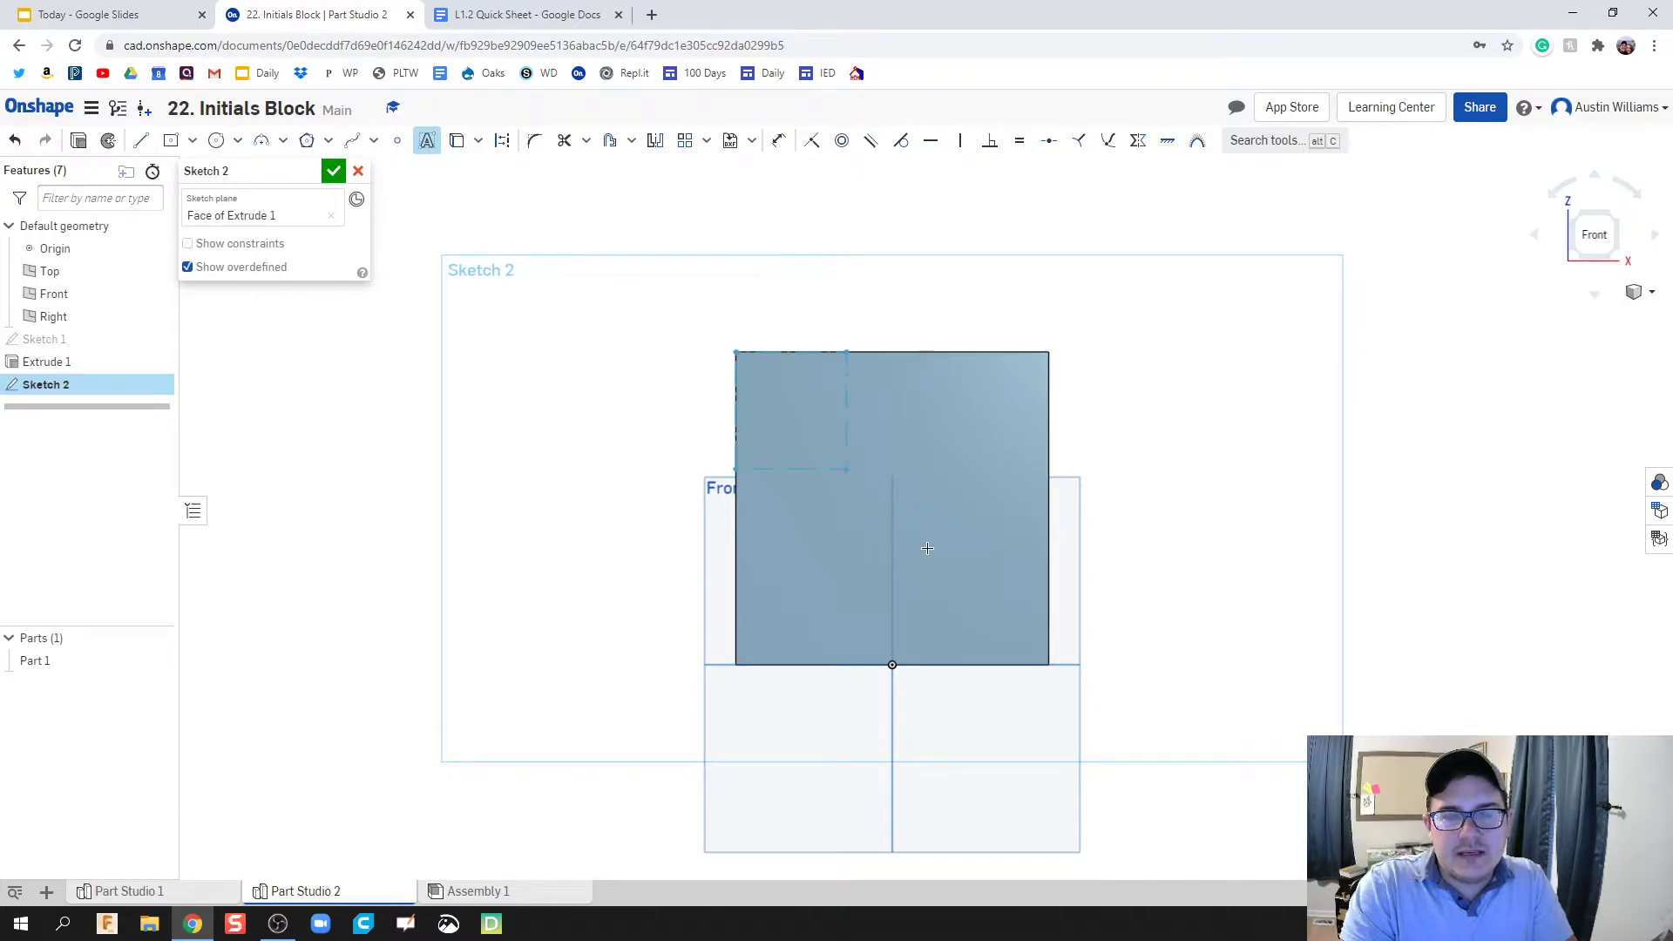
Add a bold text letter 'A' across the front face and accept Sketch 2.
{"action": "left_click", "coordinate": [1049, 665]}
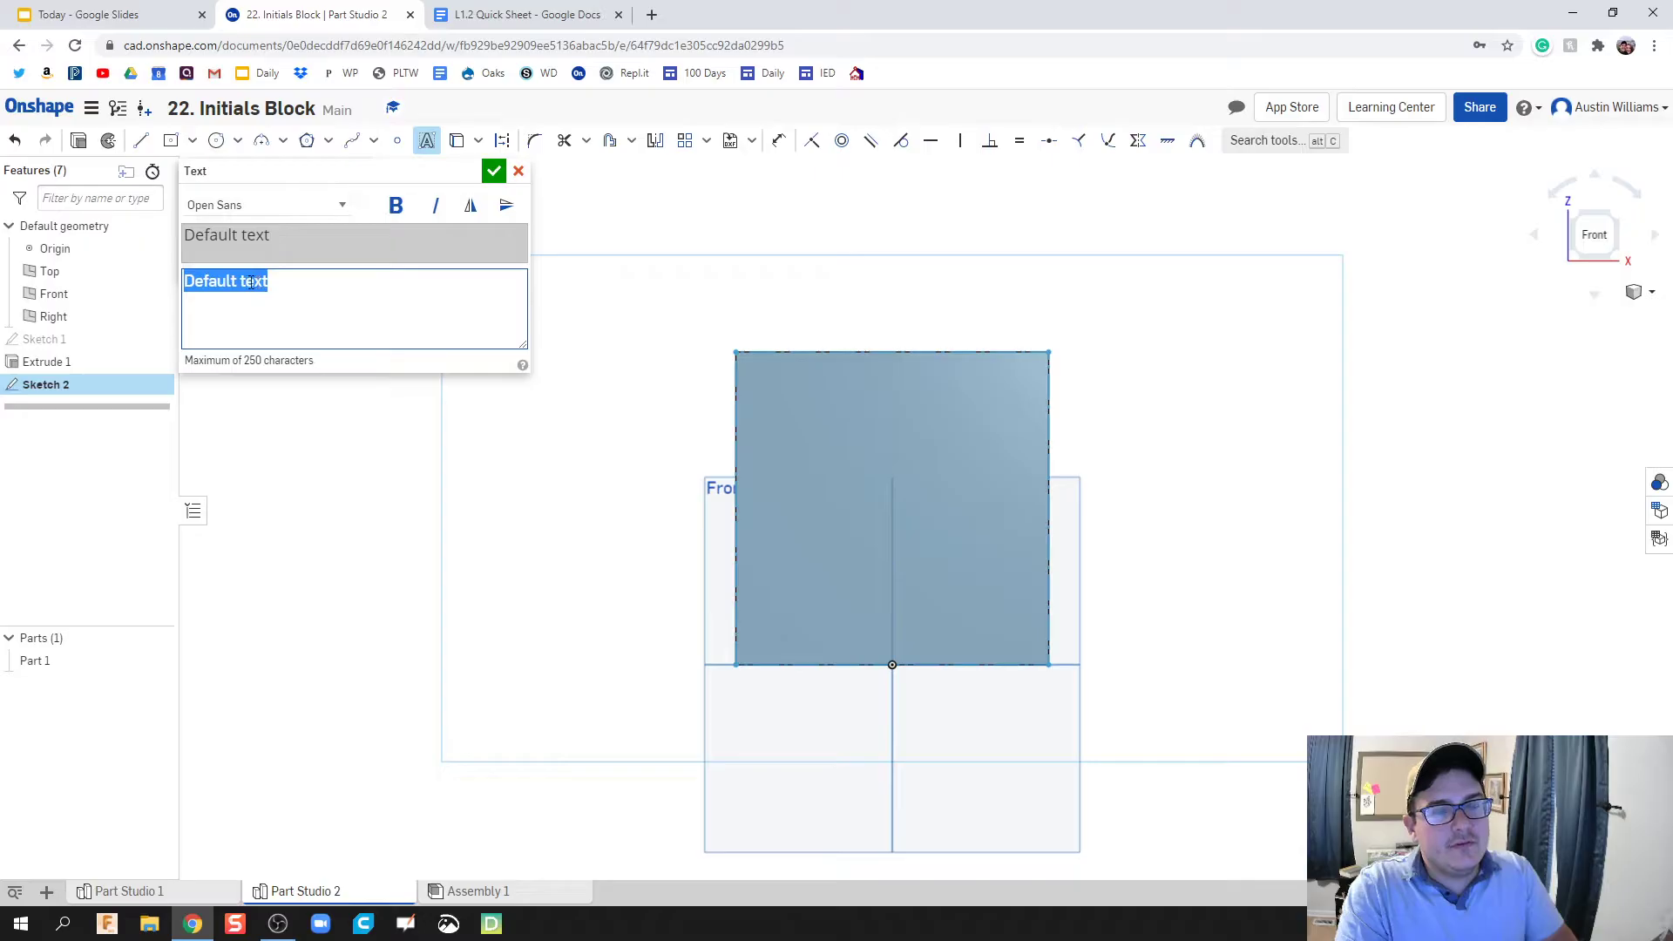
{"action": "type", "text": "A"}
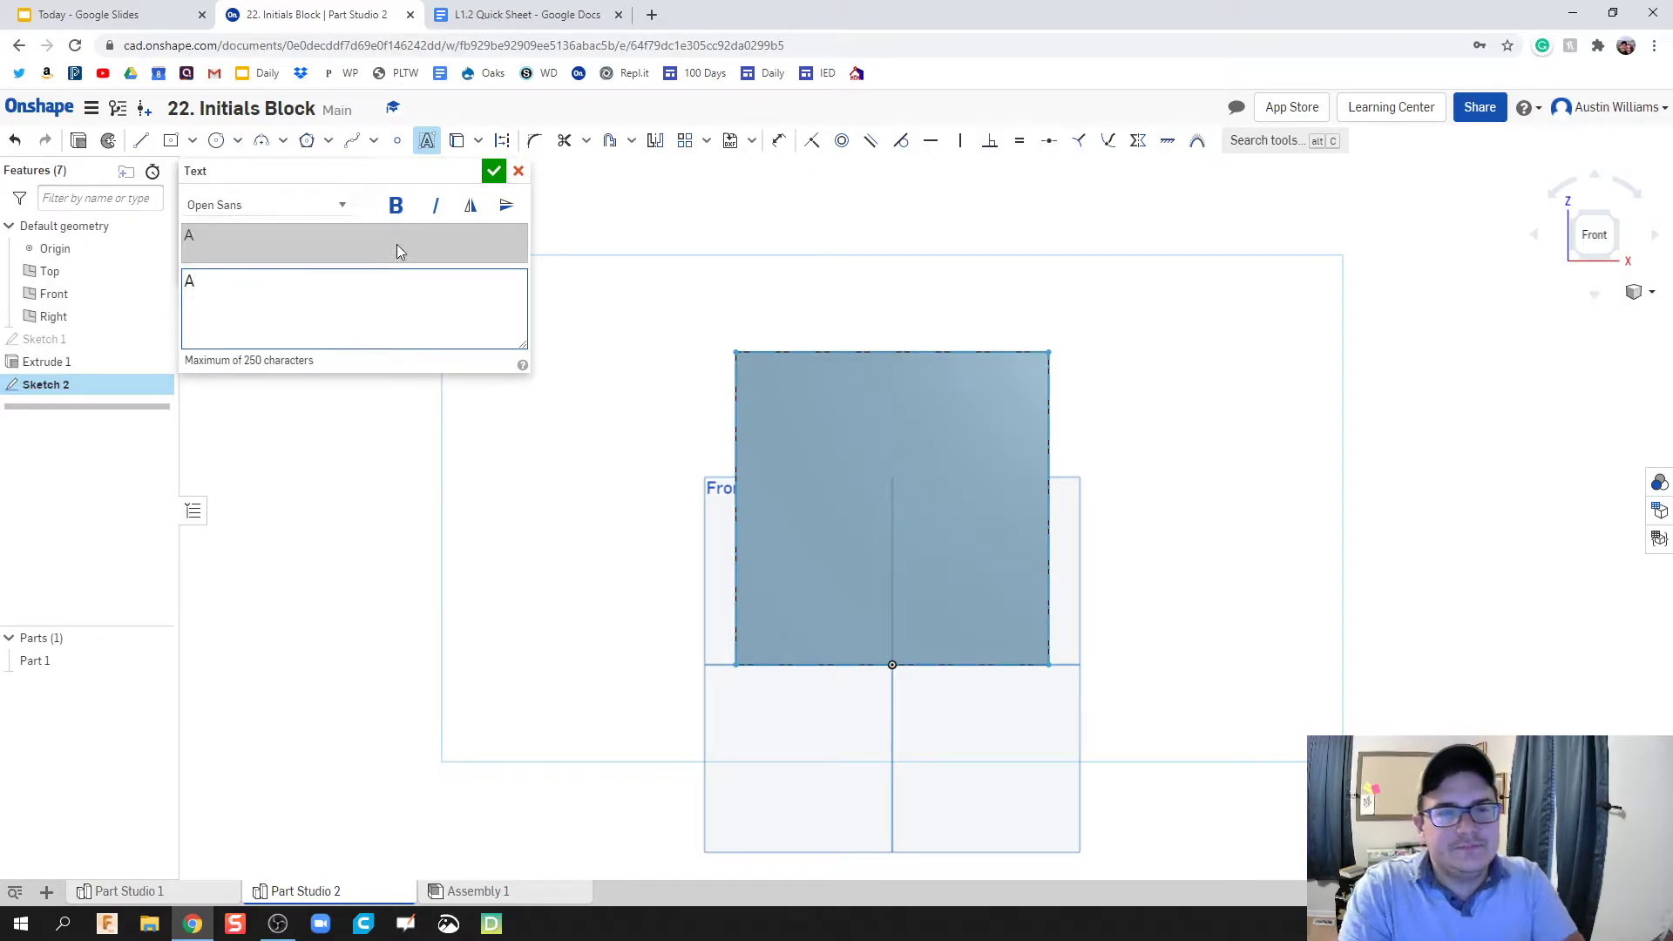
{"action": "left_click", "coordinate": [395, 205]}
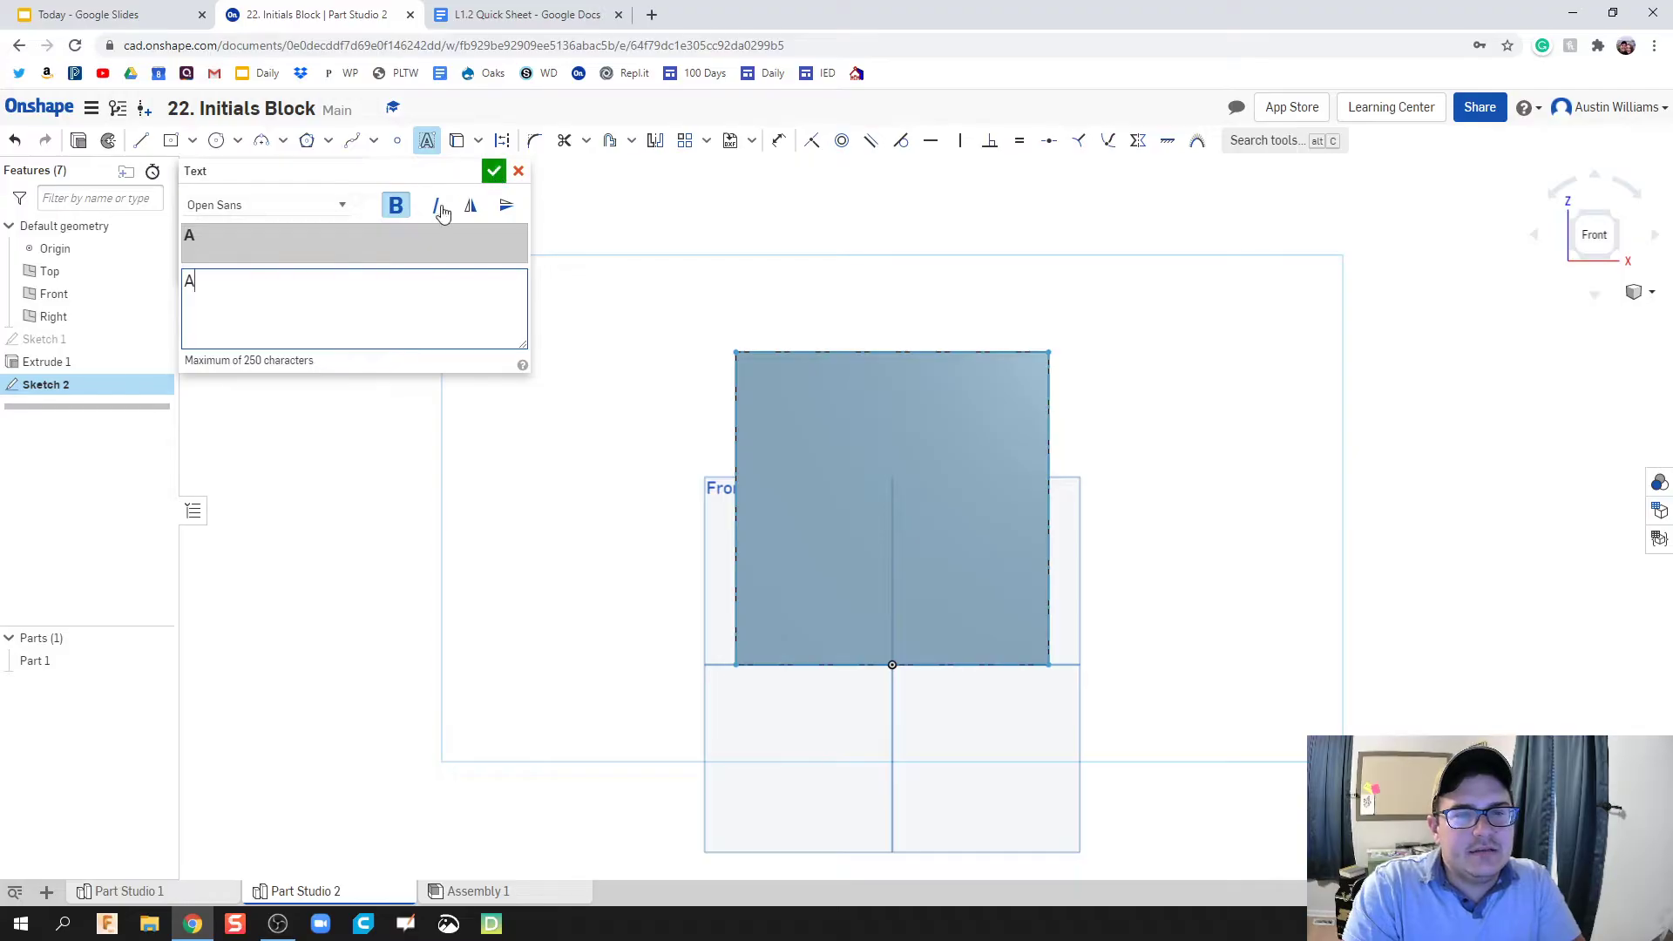
{"action": "left_click", "coordinate": [494, 172]}
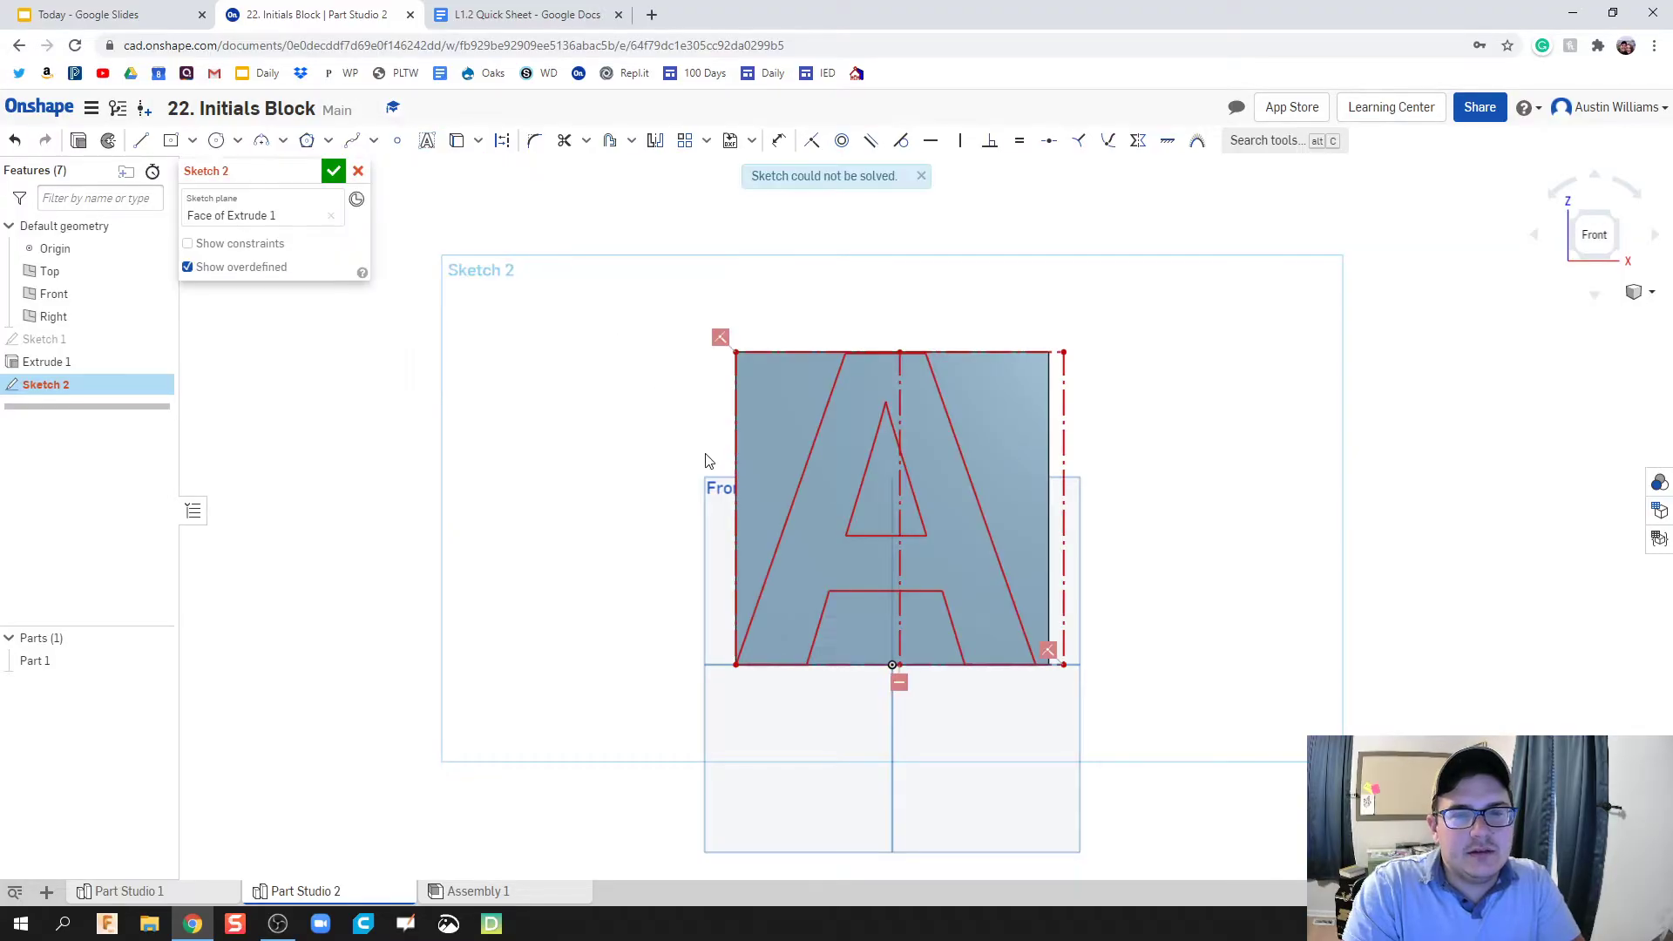
{"action": "right_click_drag", "start_coordinate": [592, 473], "coordinate": [605, 479]}
{"action": "scroll", "coordinate": [1123, 610], "scroll_direction": "up", "scroll_amount": 2}
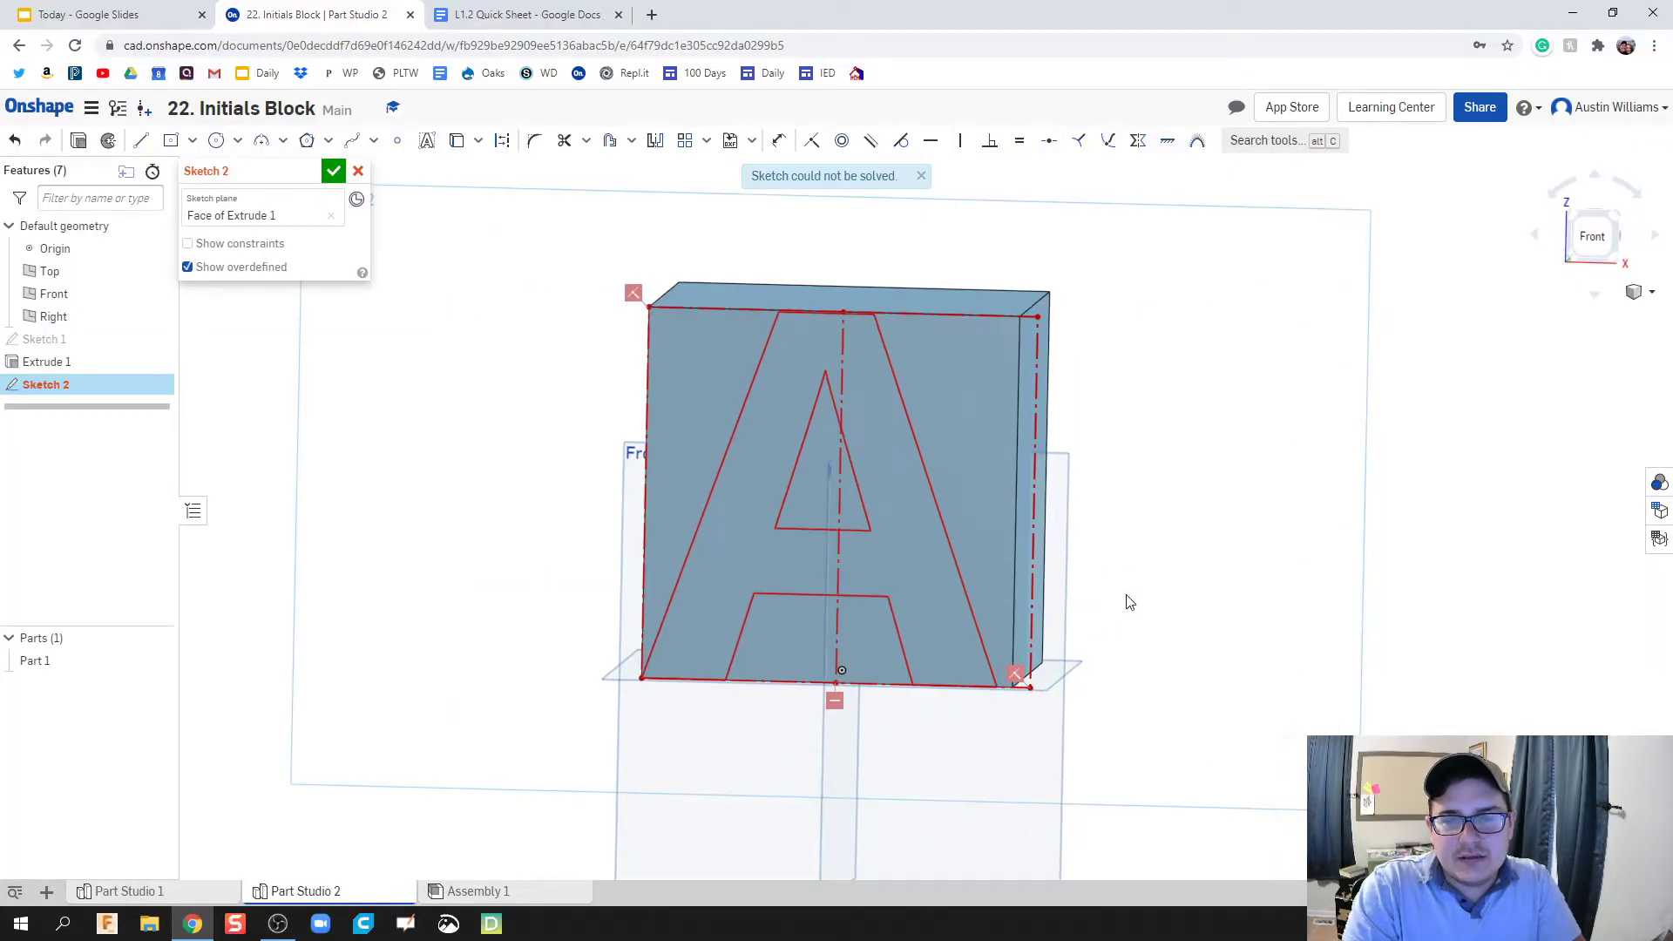
{"action": "scroll", "coordinate": [1002, 696], "scroll_direction": "up", "scroll_amount": 2}
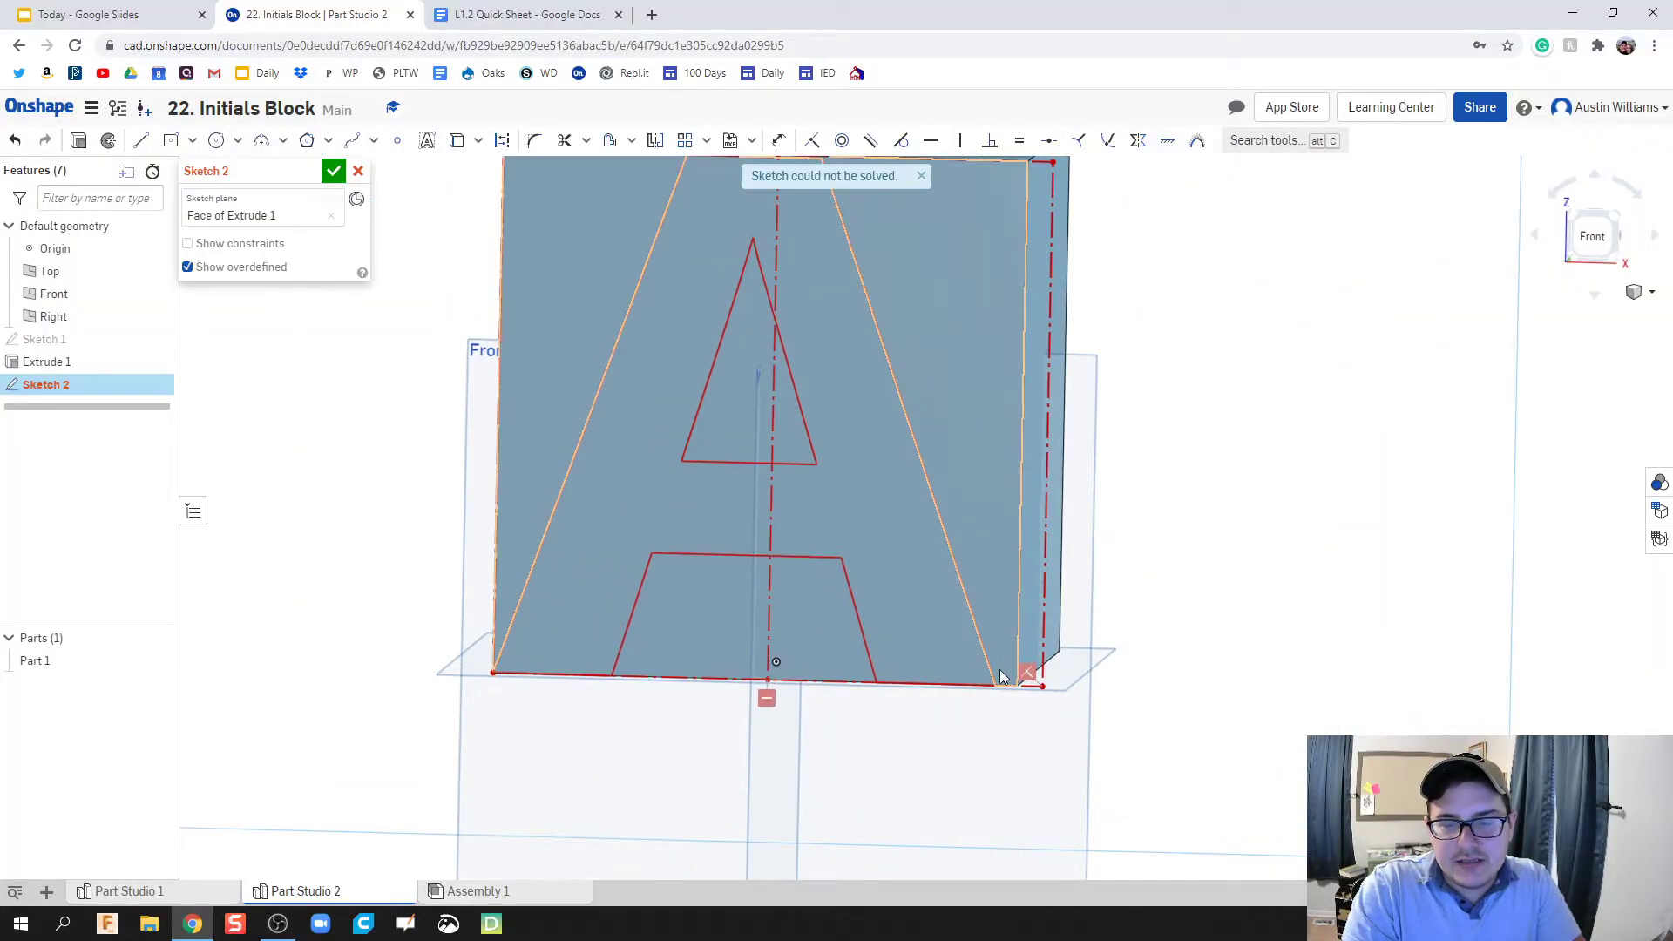
{"action": "scroll", "coordinate": [1002, 697], "scroll_direction": "up", "scroll_amount": 2}
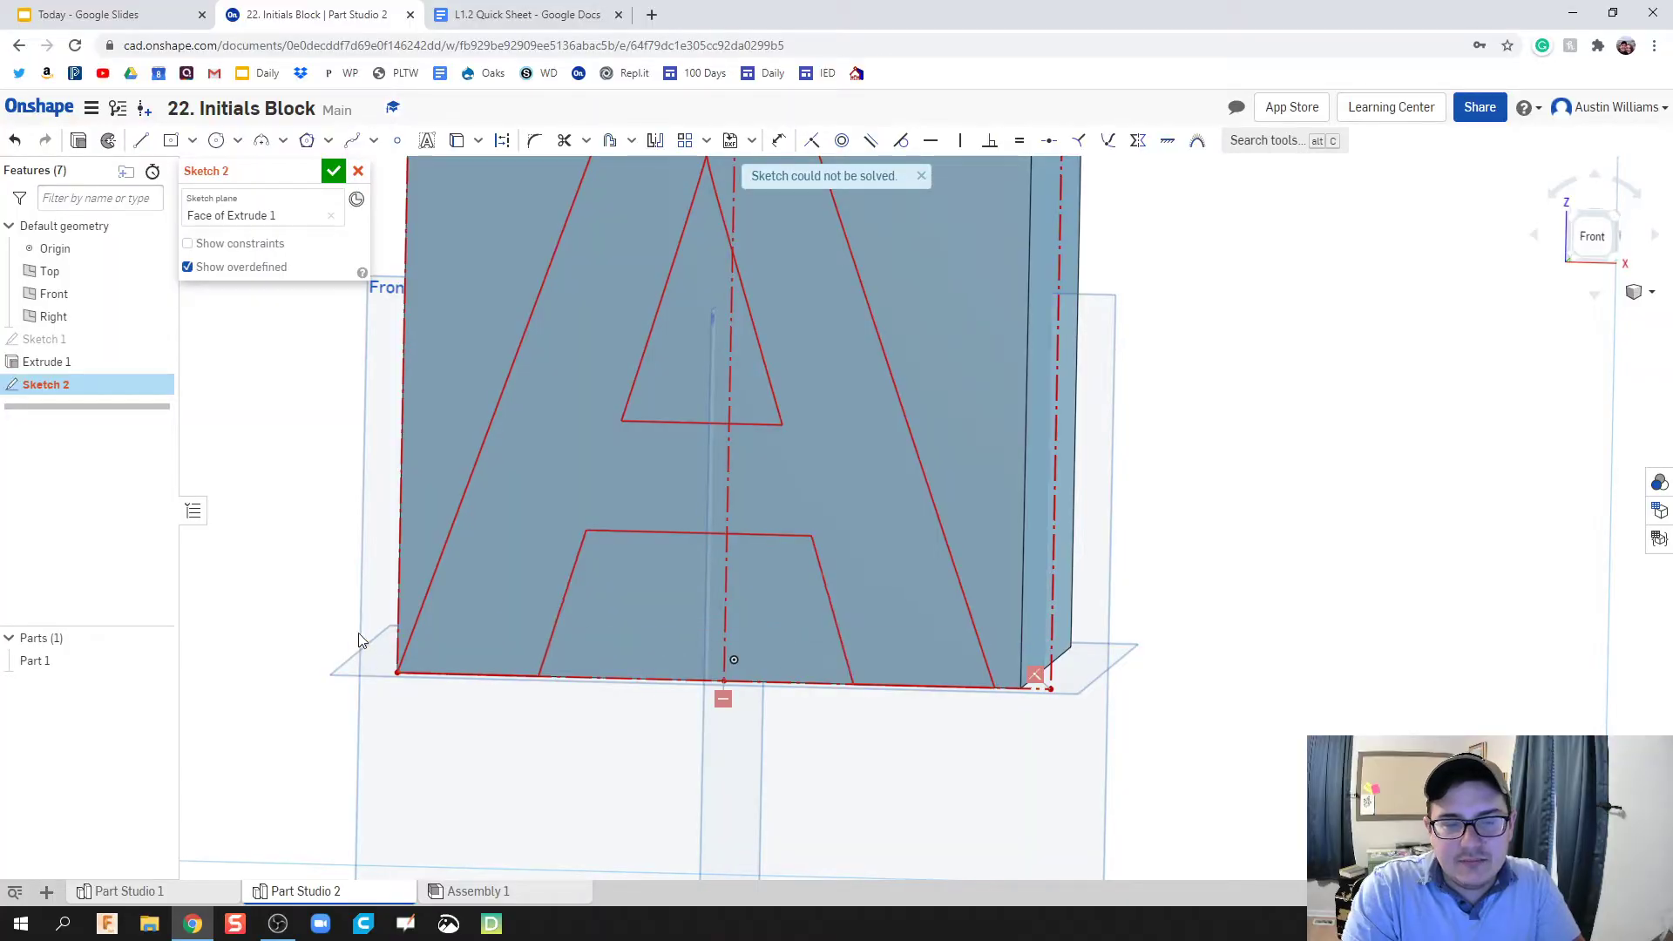
{"action": "scroll", "coordinate": [400, 682], "scroll_direction": "down", "scroll_amount": 3}
{"action": "middle_click_drag", "start_coordinate": [403, 701], "coordinate": [642, 709]}
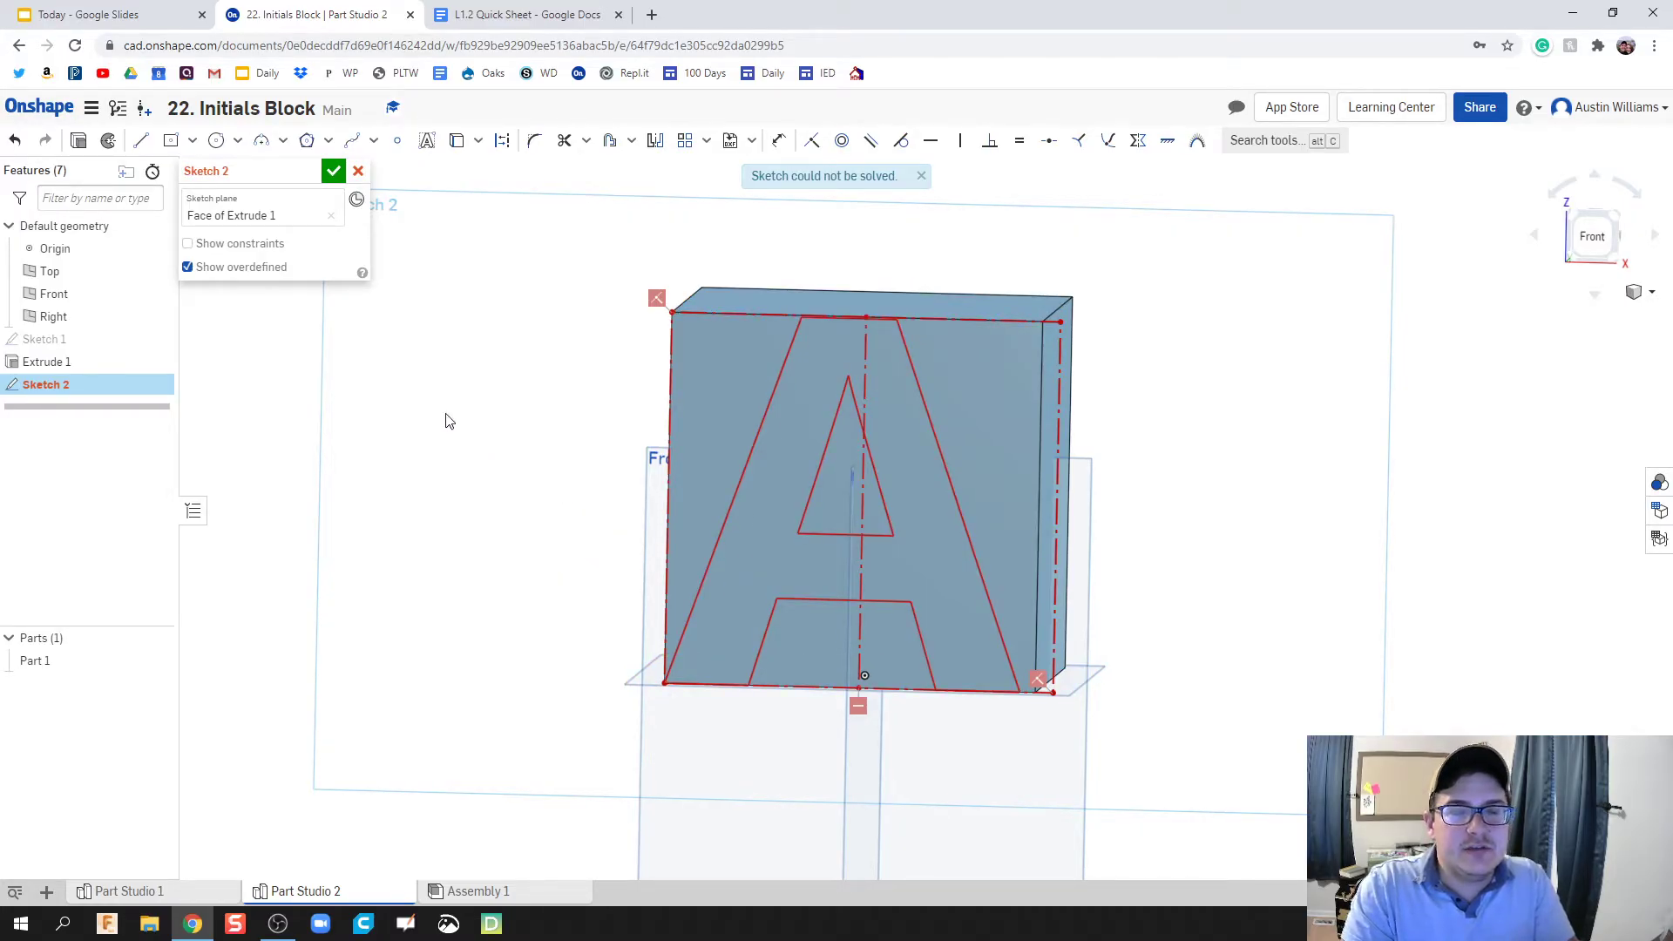
{"action": "left_click", "coordinate": [335, 171]}
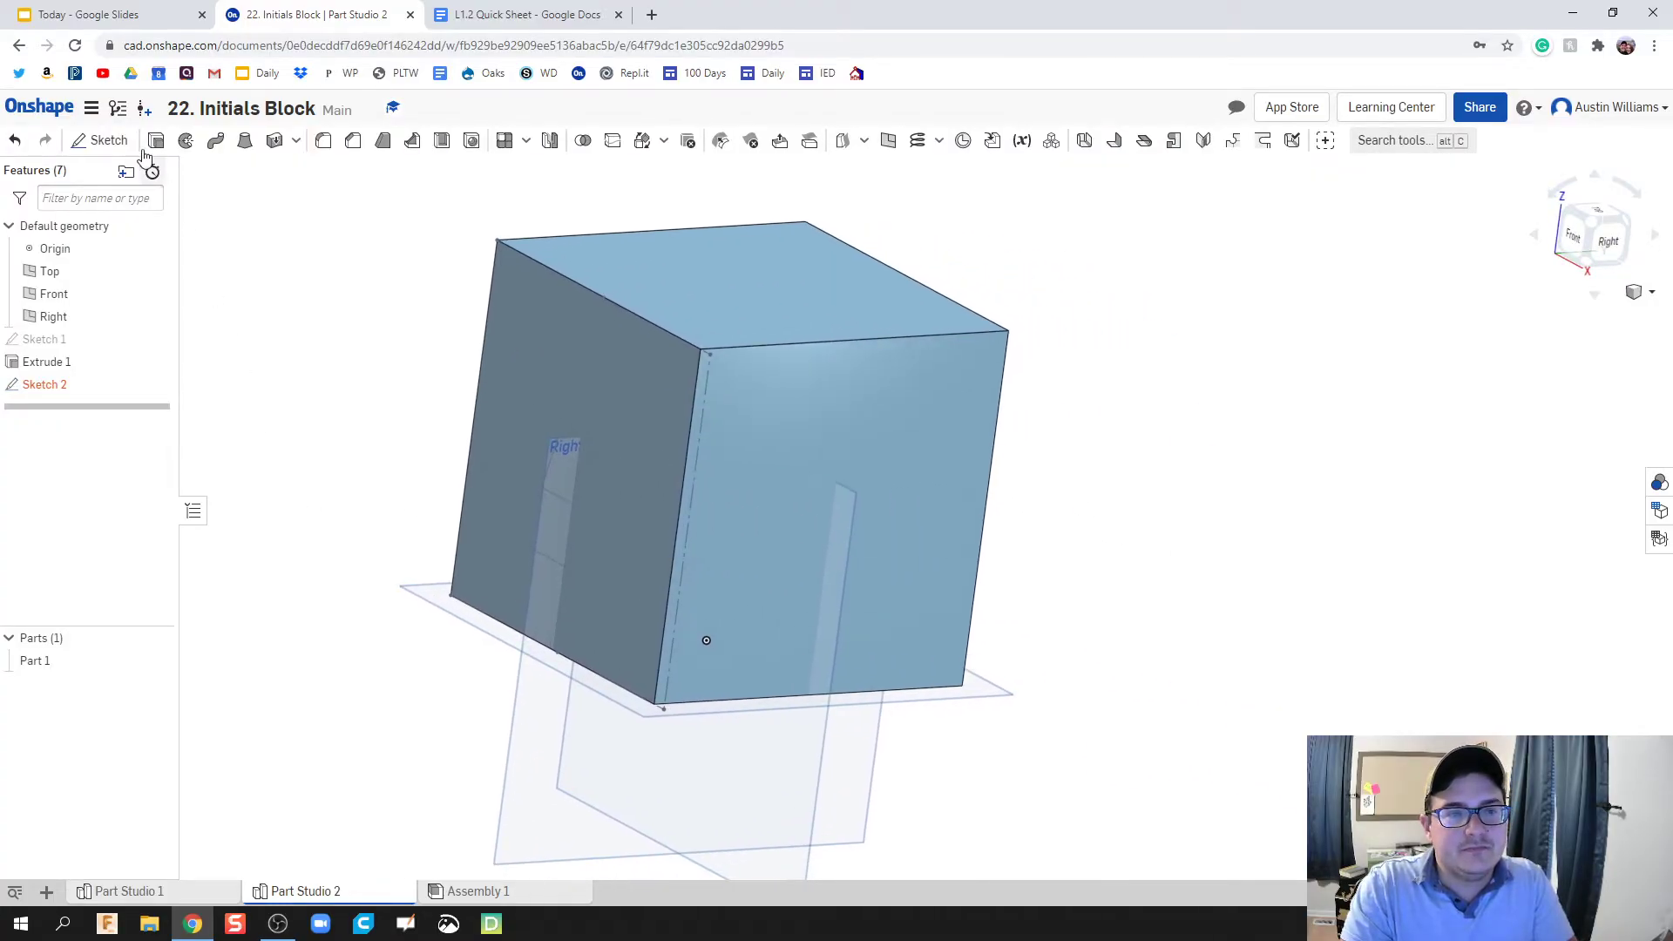
Start a new sketch on the cube's right face, viewed normal to the plane.
{"action": "left_click", "coordinate": [101, 140]}
{"action": "left_click", "coordinate": [802, 413]}
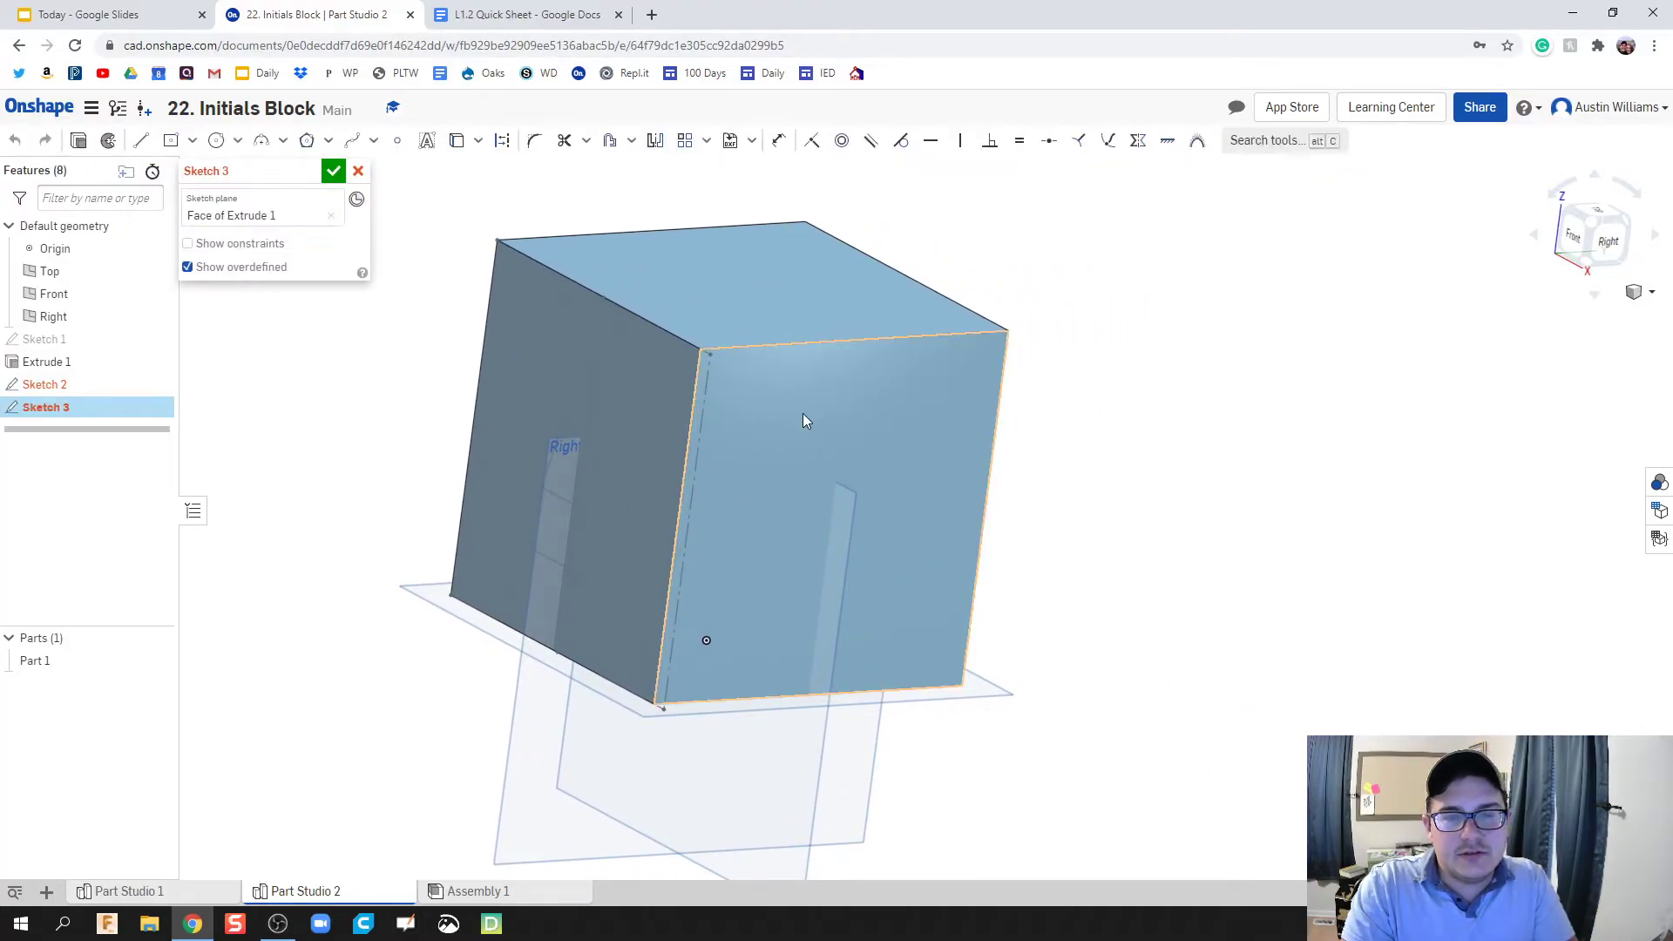
{"action": "right_click", "coordinate": [798, 420]}
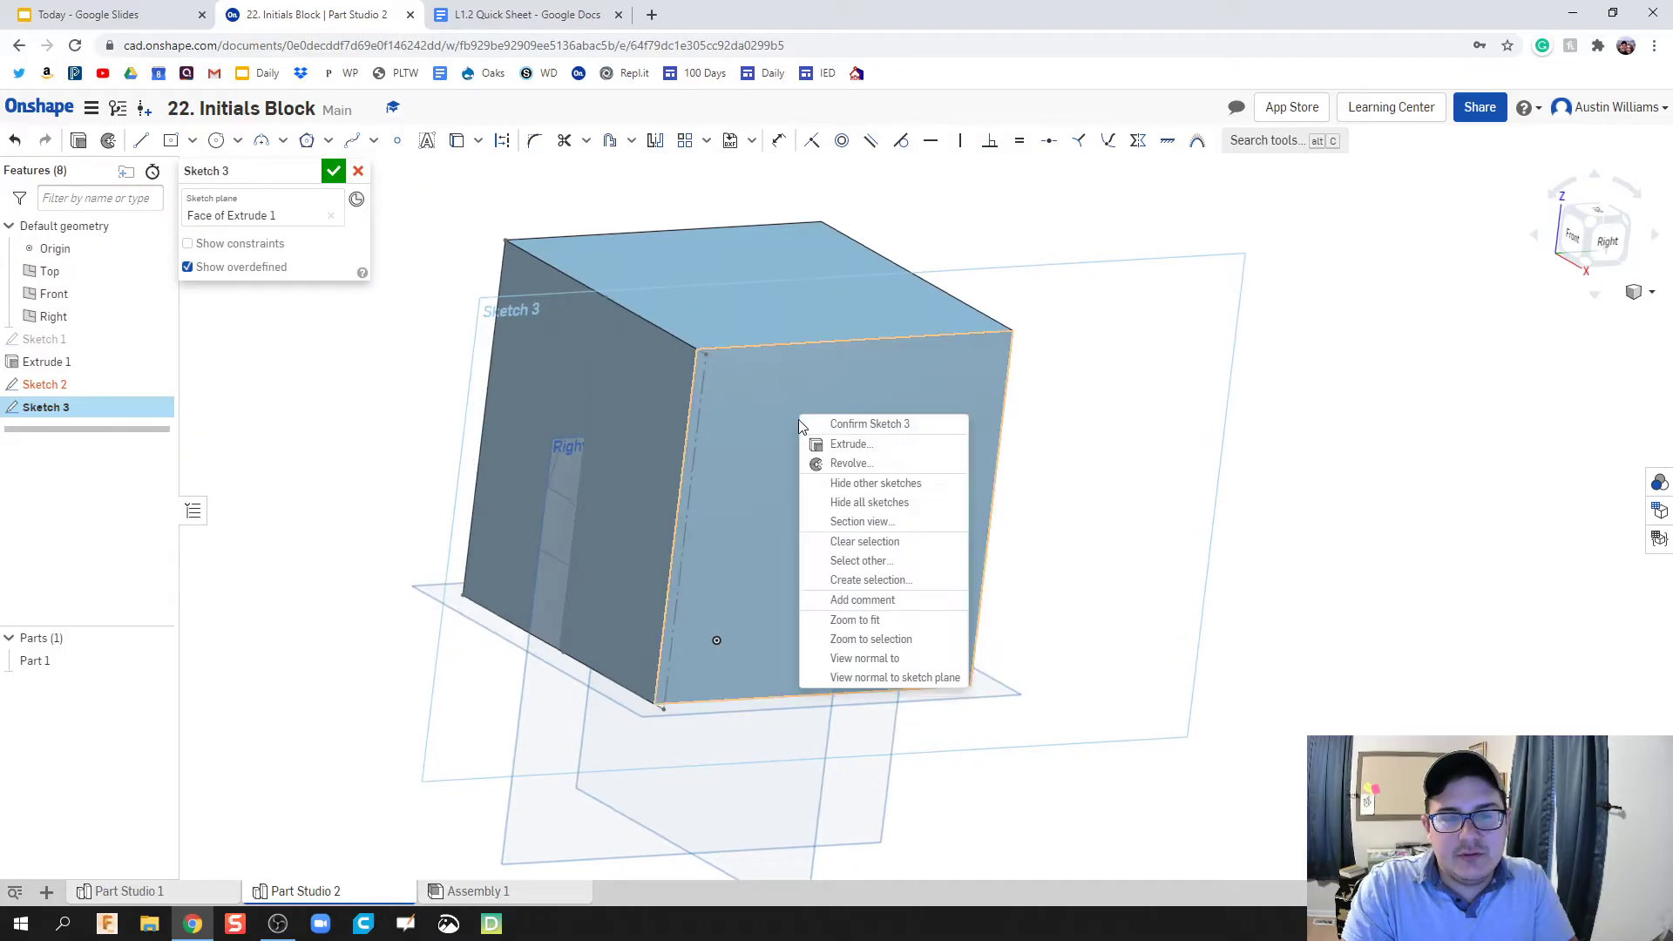
{"action": "left_click", "coordinate": [863, 676]}
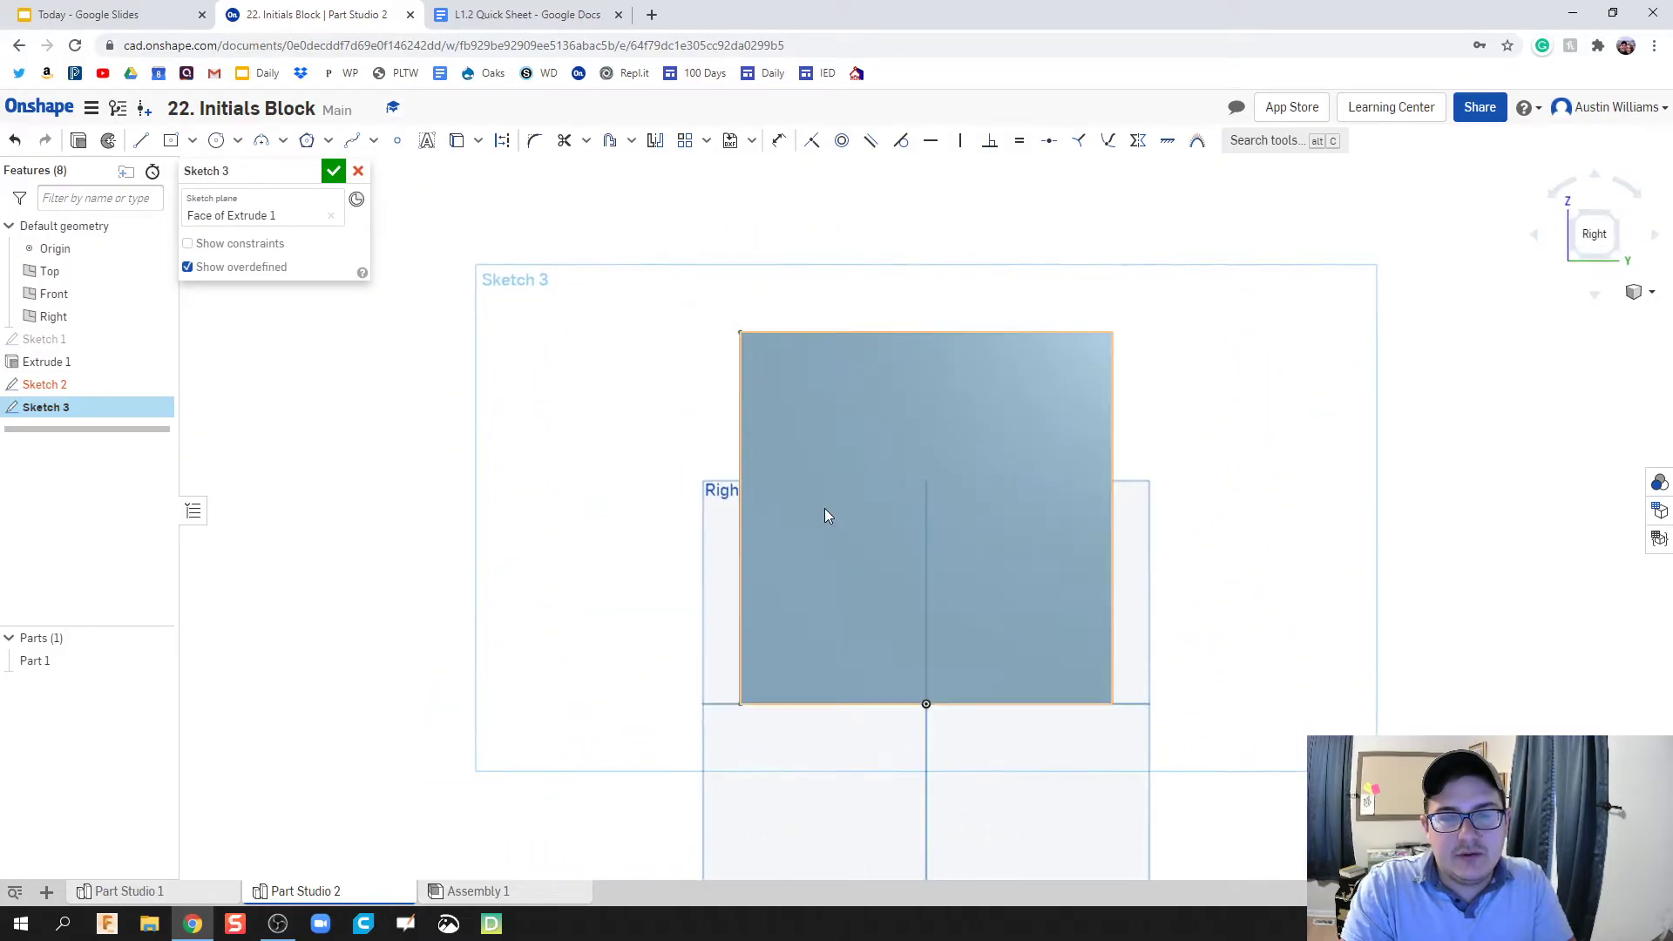
Draw a text box corner to corner and enter a bold letter 'W'.
{"action": "left_click", "coordinate": [426, 140]}
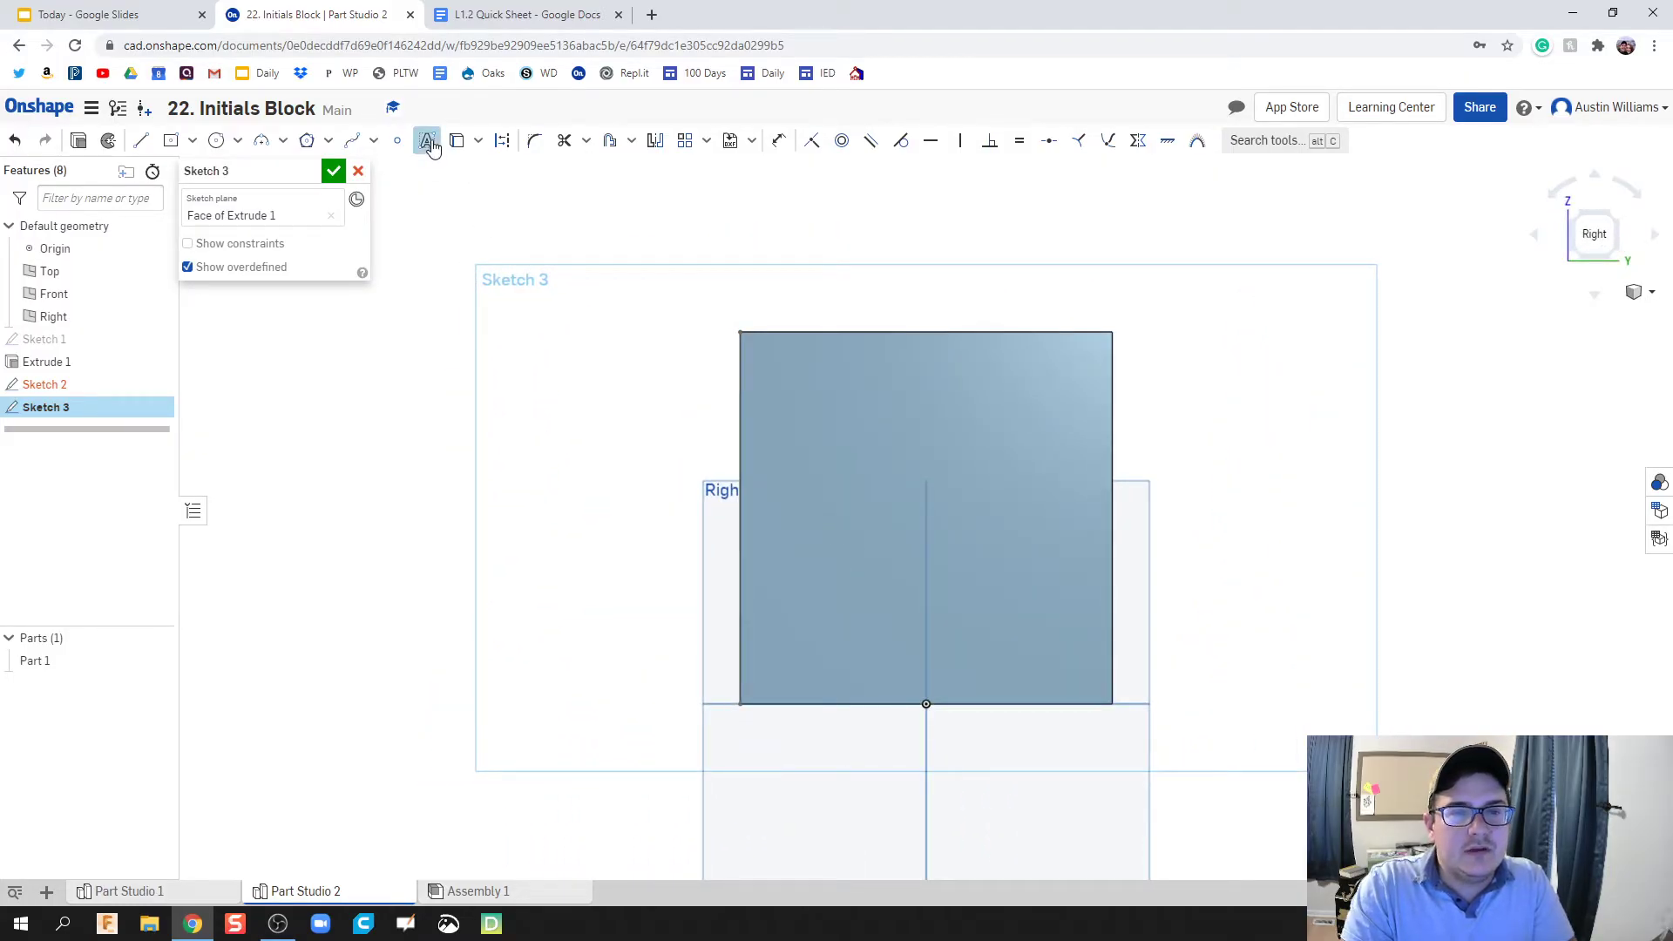
{"action": "left_click", "coordinate": [742, 335]}
{"action": "left_click", "coordinate": [1111, 703]}
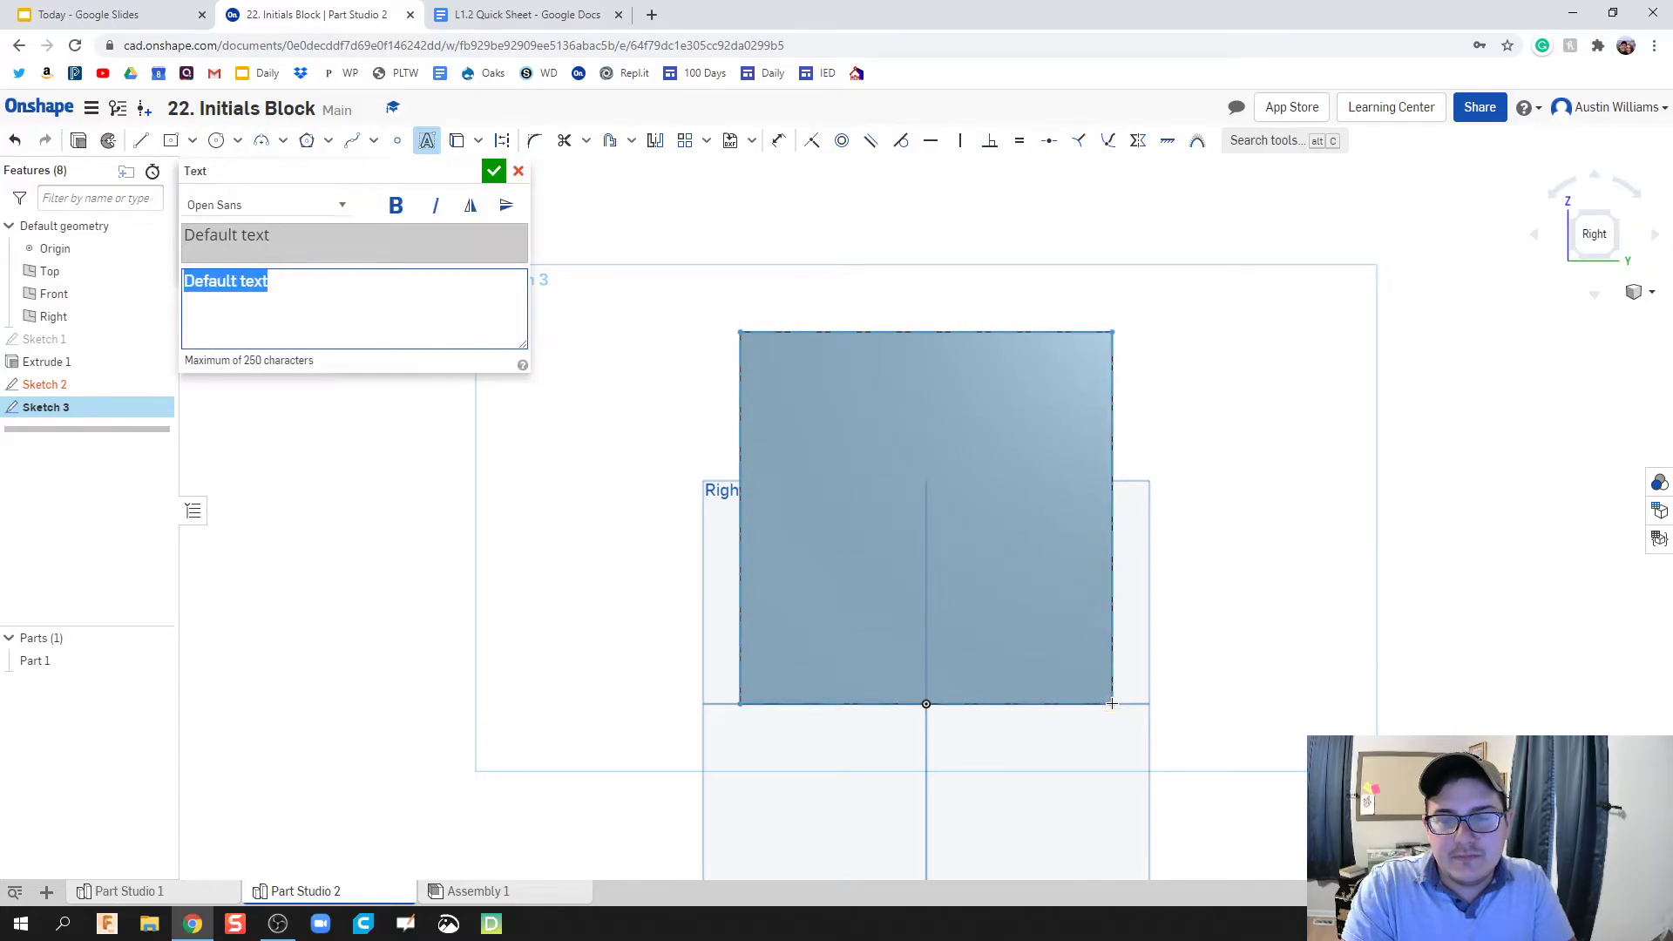
{"action": "type", "text": "W"}
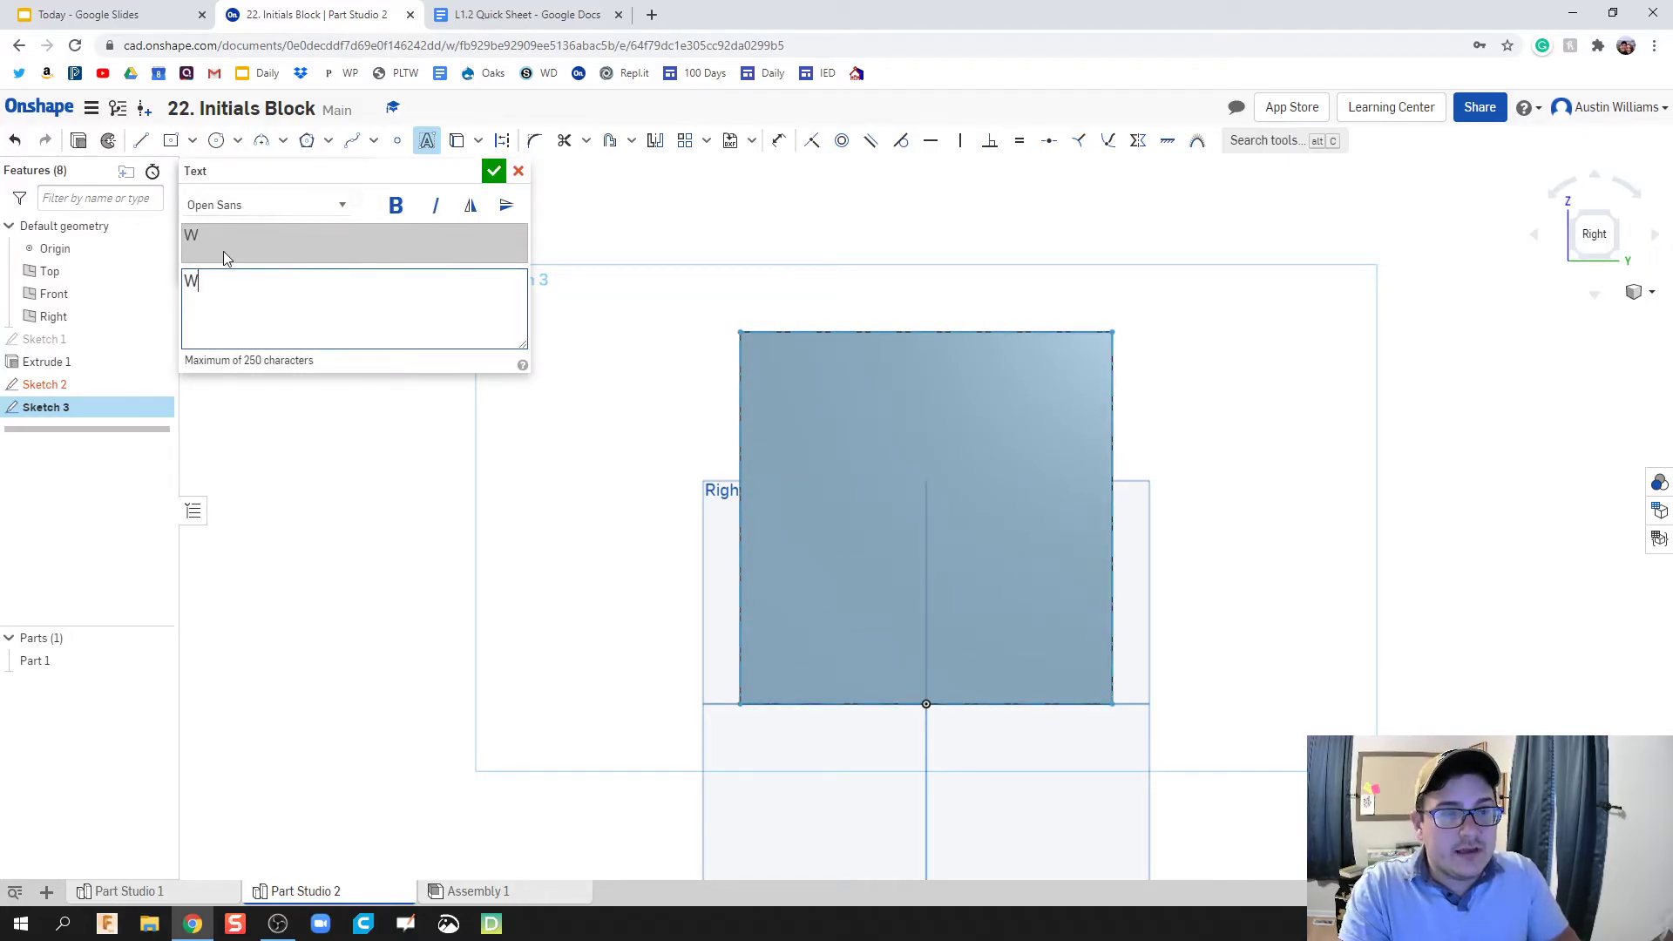
{"action": "left_click", "coordinate": [397, 206]}
{"action": "left_click", "coordinate": [493, 171]}
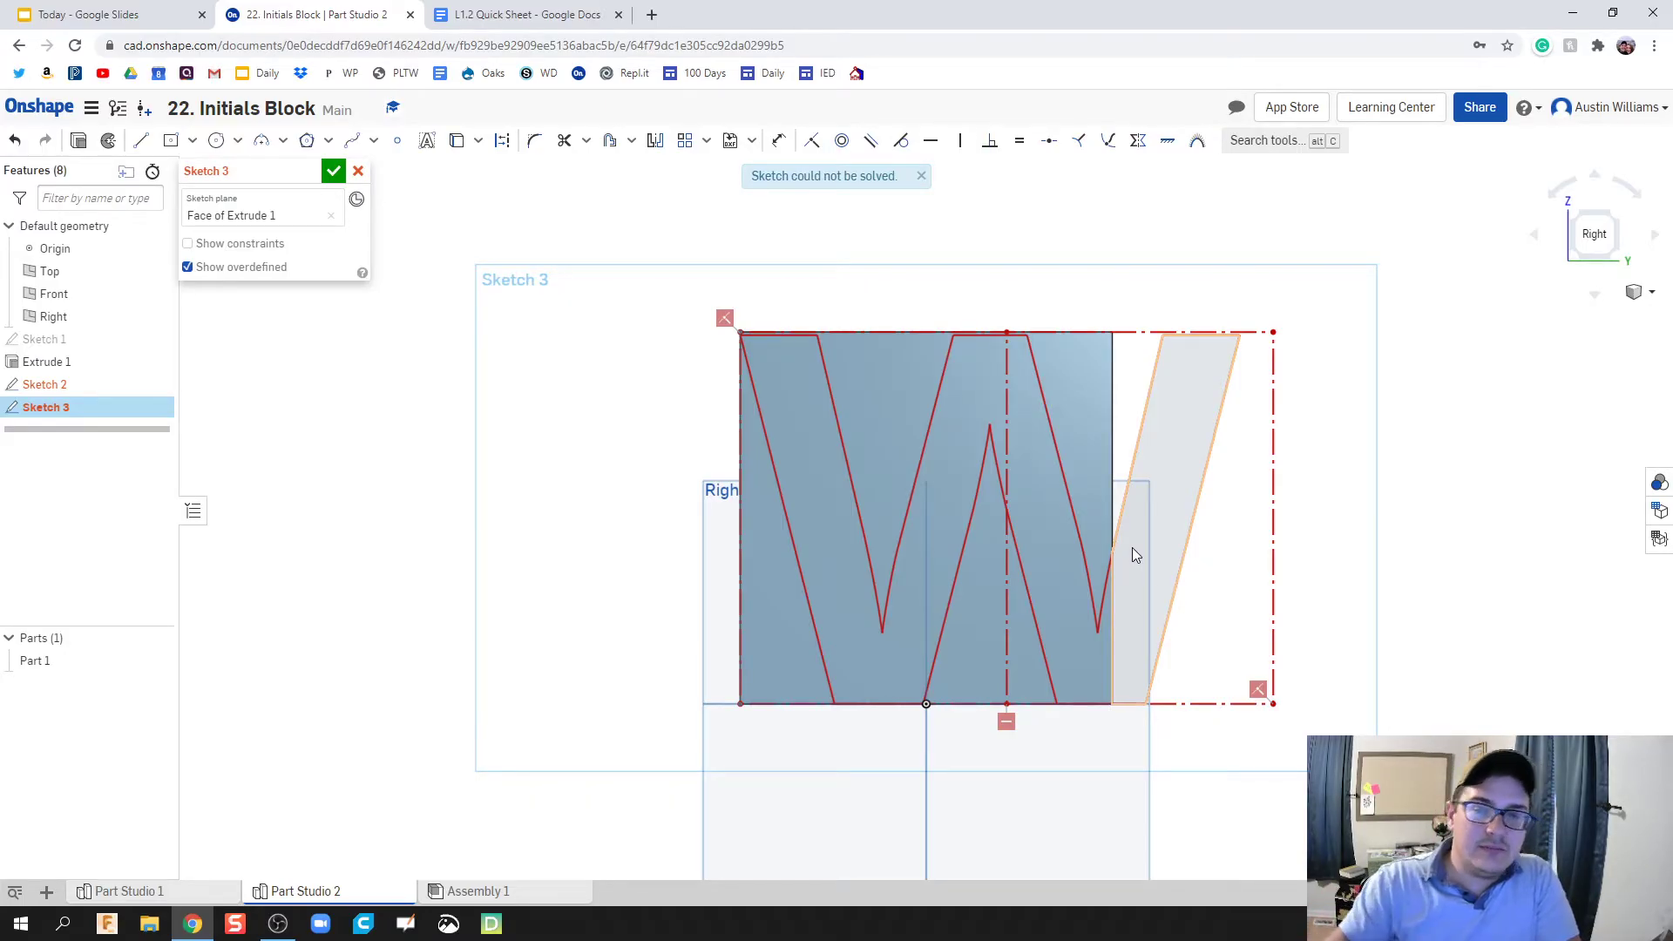
Accept Sketch 3, reopen it, try dimensioning the W text box's top edge, then exit unchanged.
{"action": "left_click", "coordinate": [334, 173]}
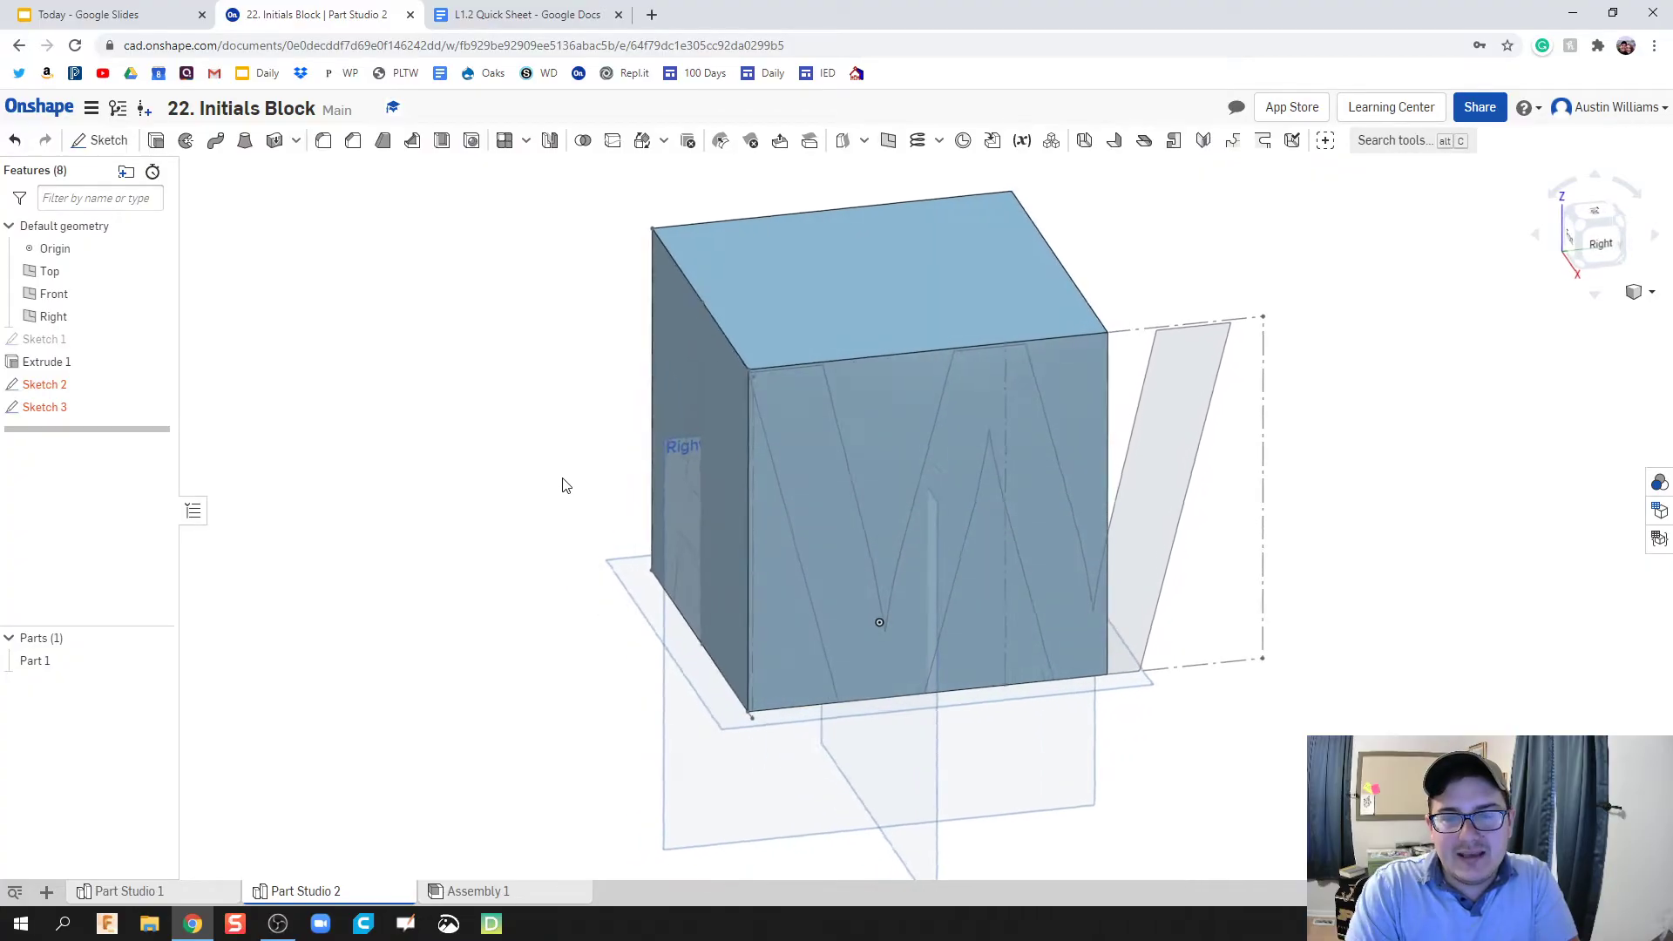
{"action": "left_click", "coordinate": [1100, 336]}
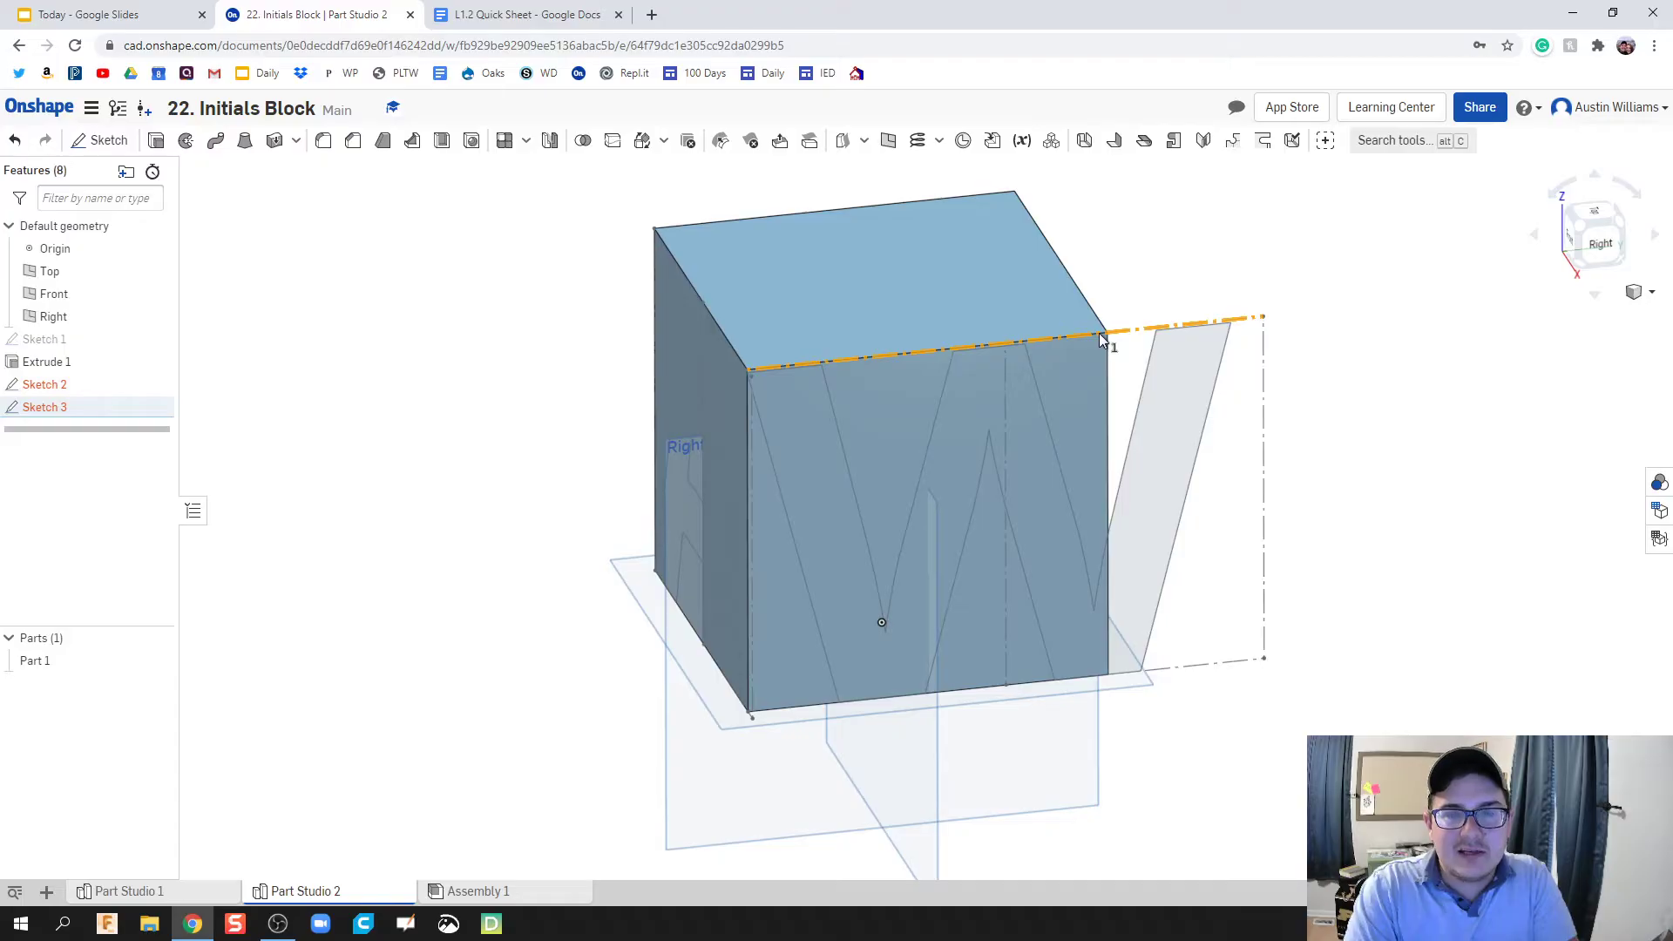
{"action": "double_click", "coordinate": [37, 408]}
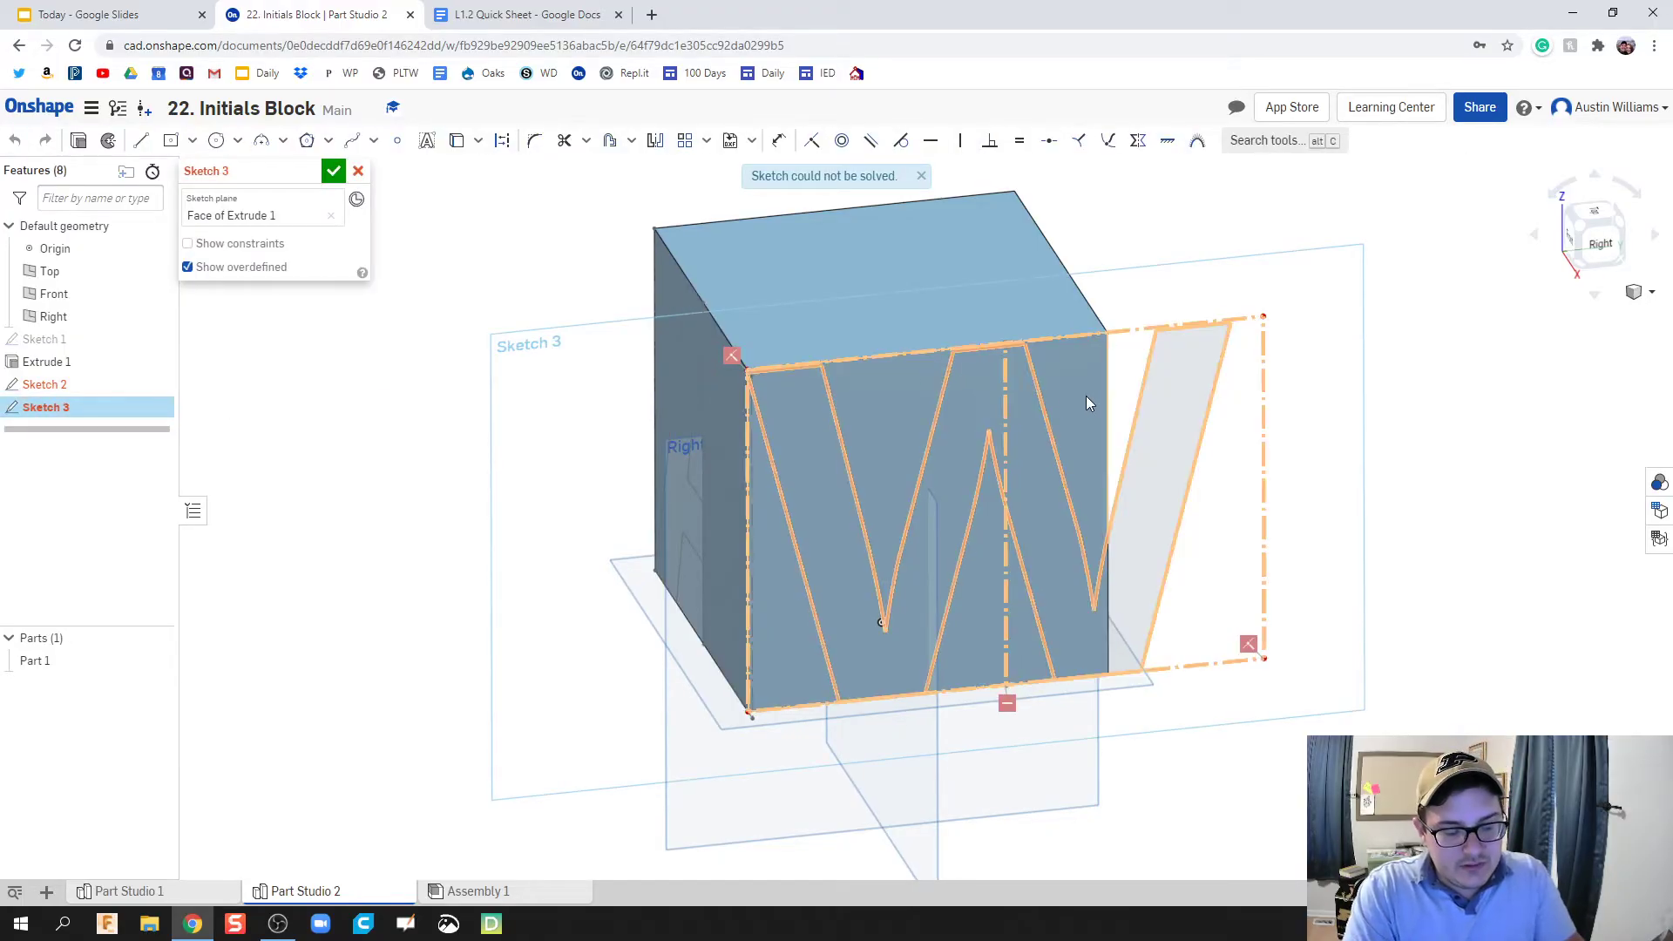
{"action": "key", "text": "u"}
{"action": "left_click", "coordinate": [1071, 339]}
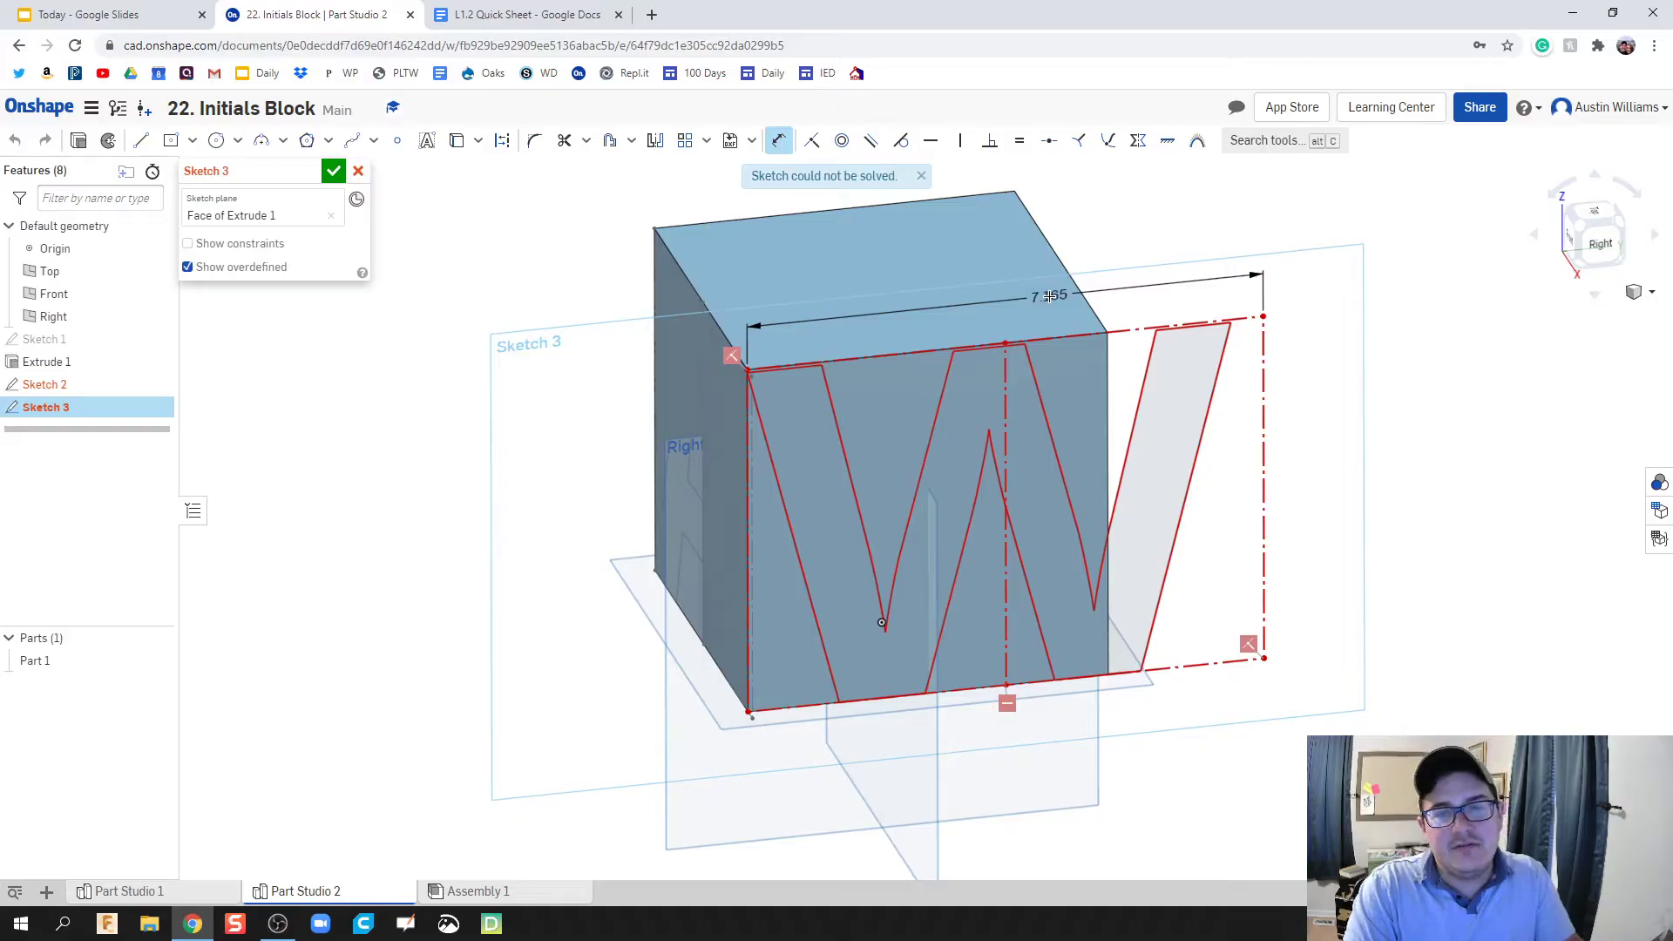
{"action": "key", "text": "Escape"}
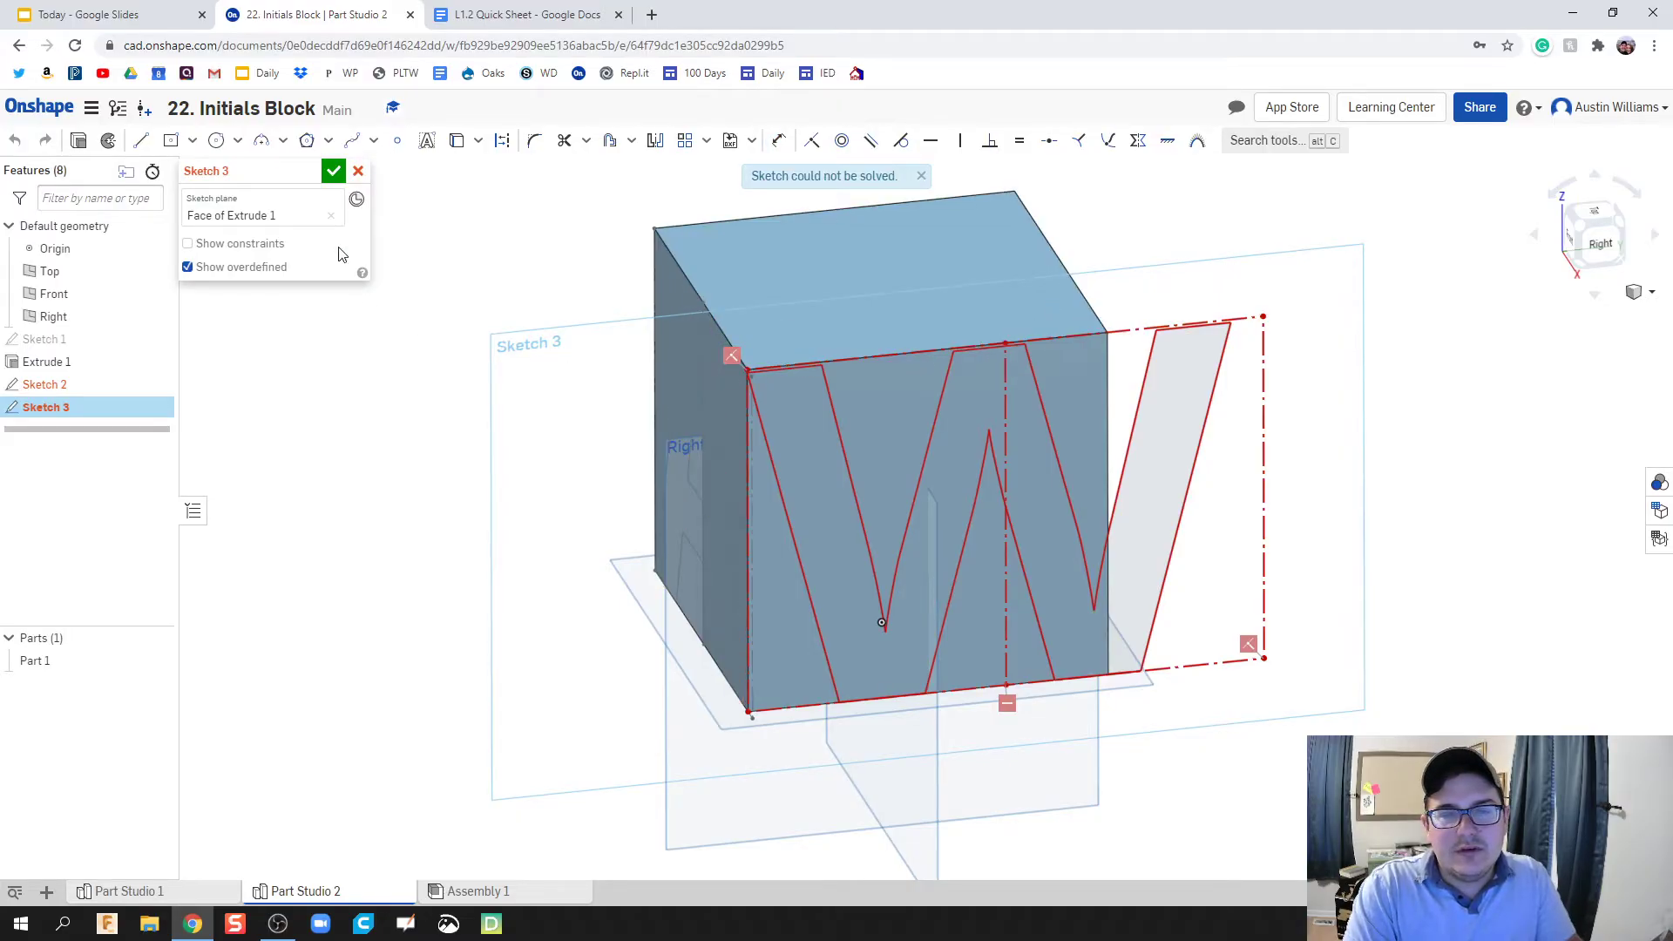
{"action": "left_click", "coordinate": [357, 172]}
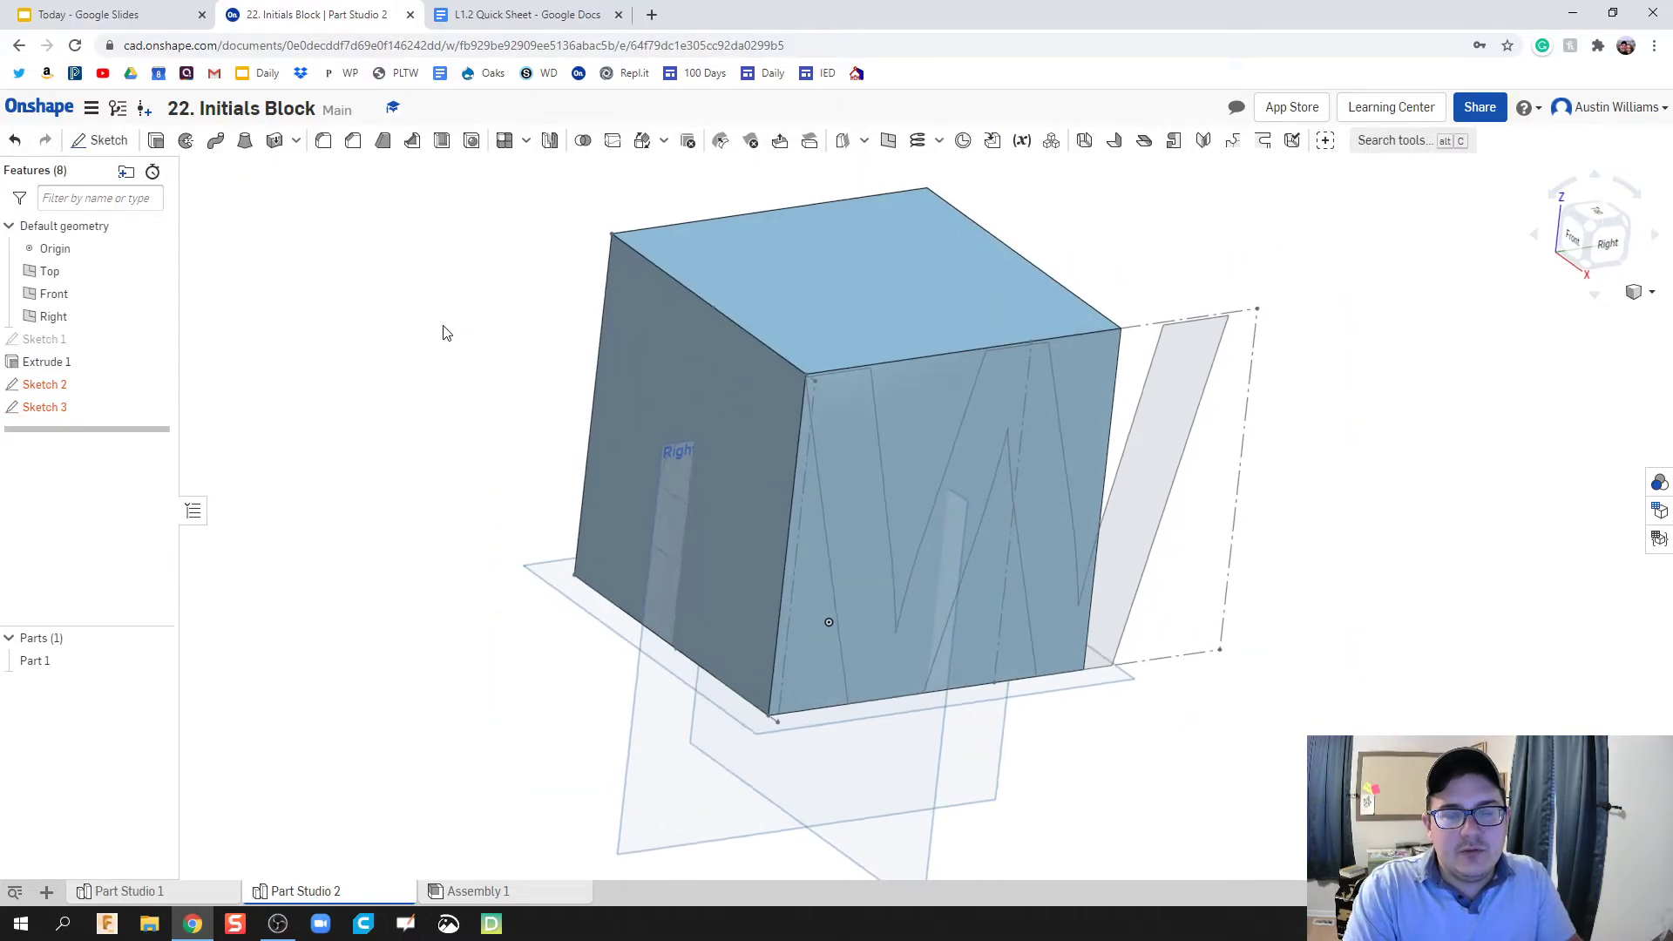
Widen Sketch 1's rectangle from 5 in to 7 in, then orbit to view the letter faces.
{"action": "double_click", "coordinate": [50, 342]}
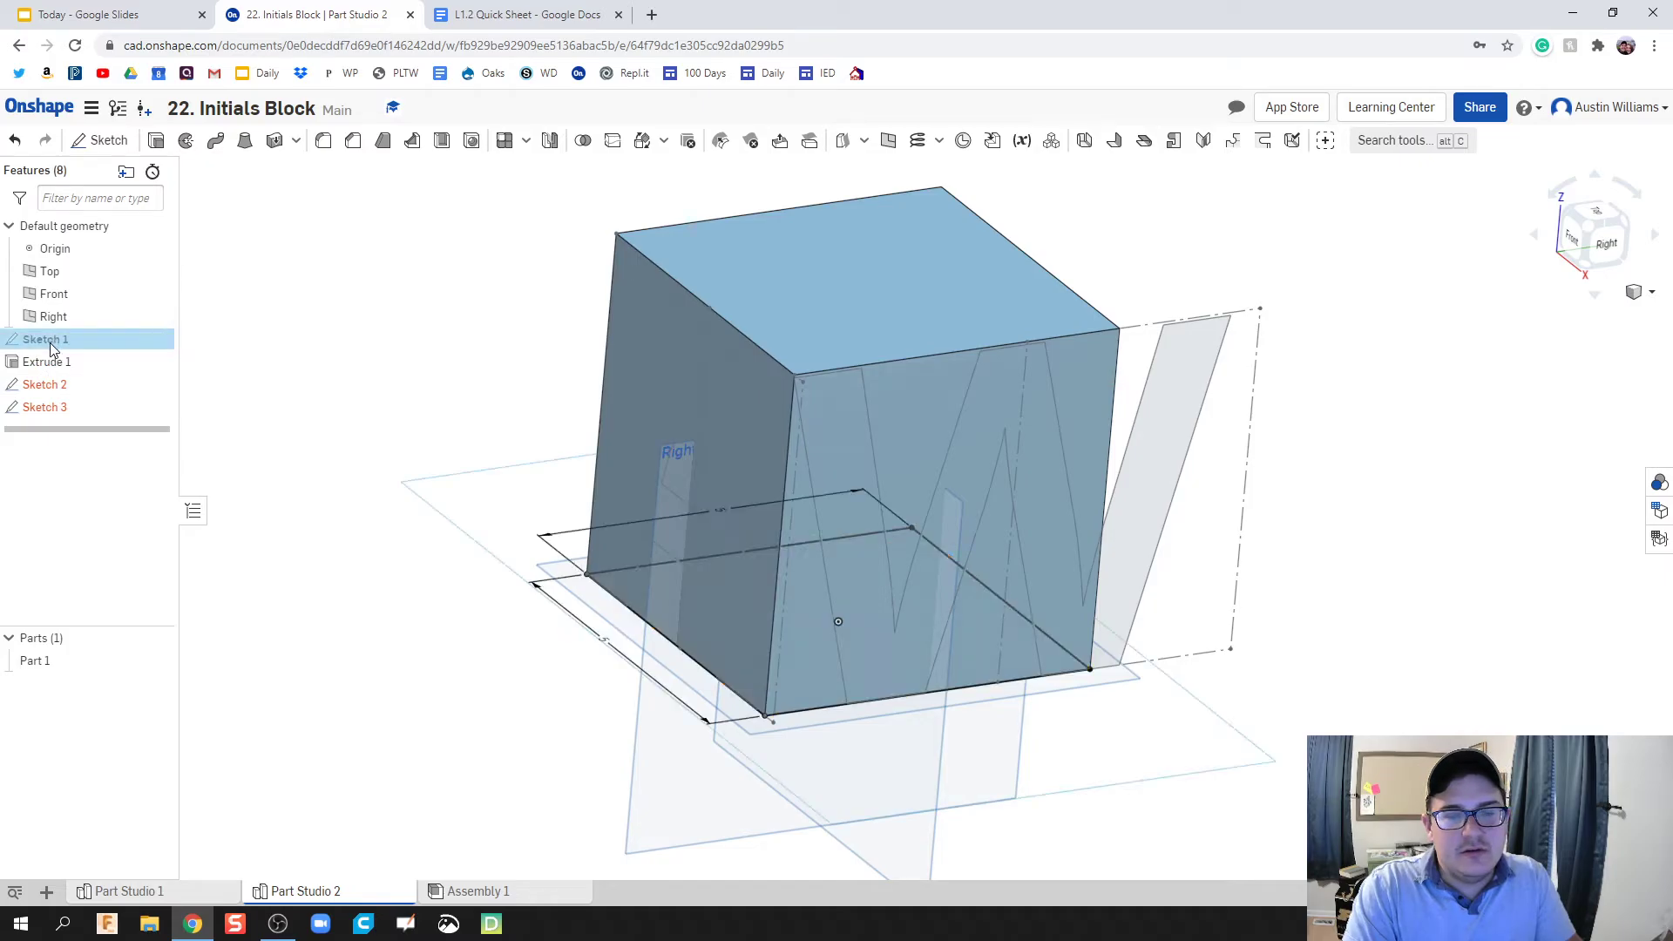
{"action": "key", "text": "n"}
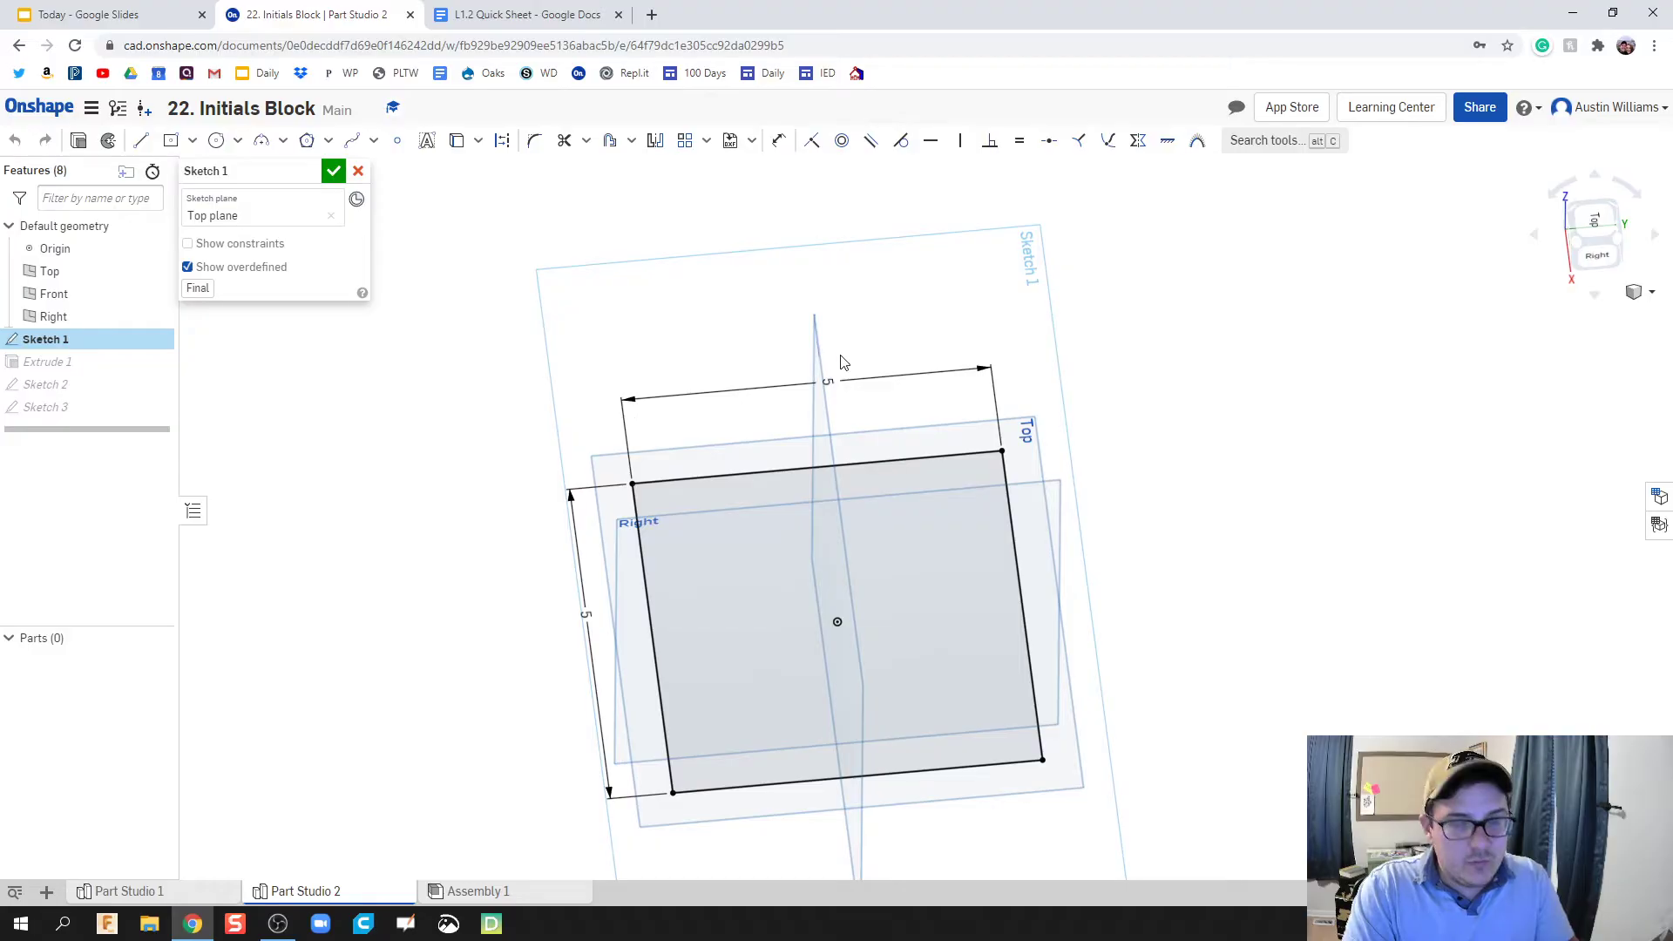
{"action": "double_click", "coordinate": [829, 380]}
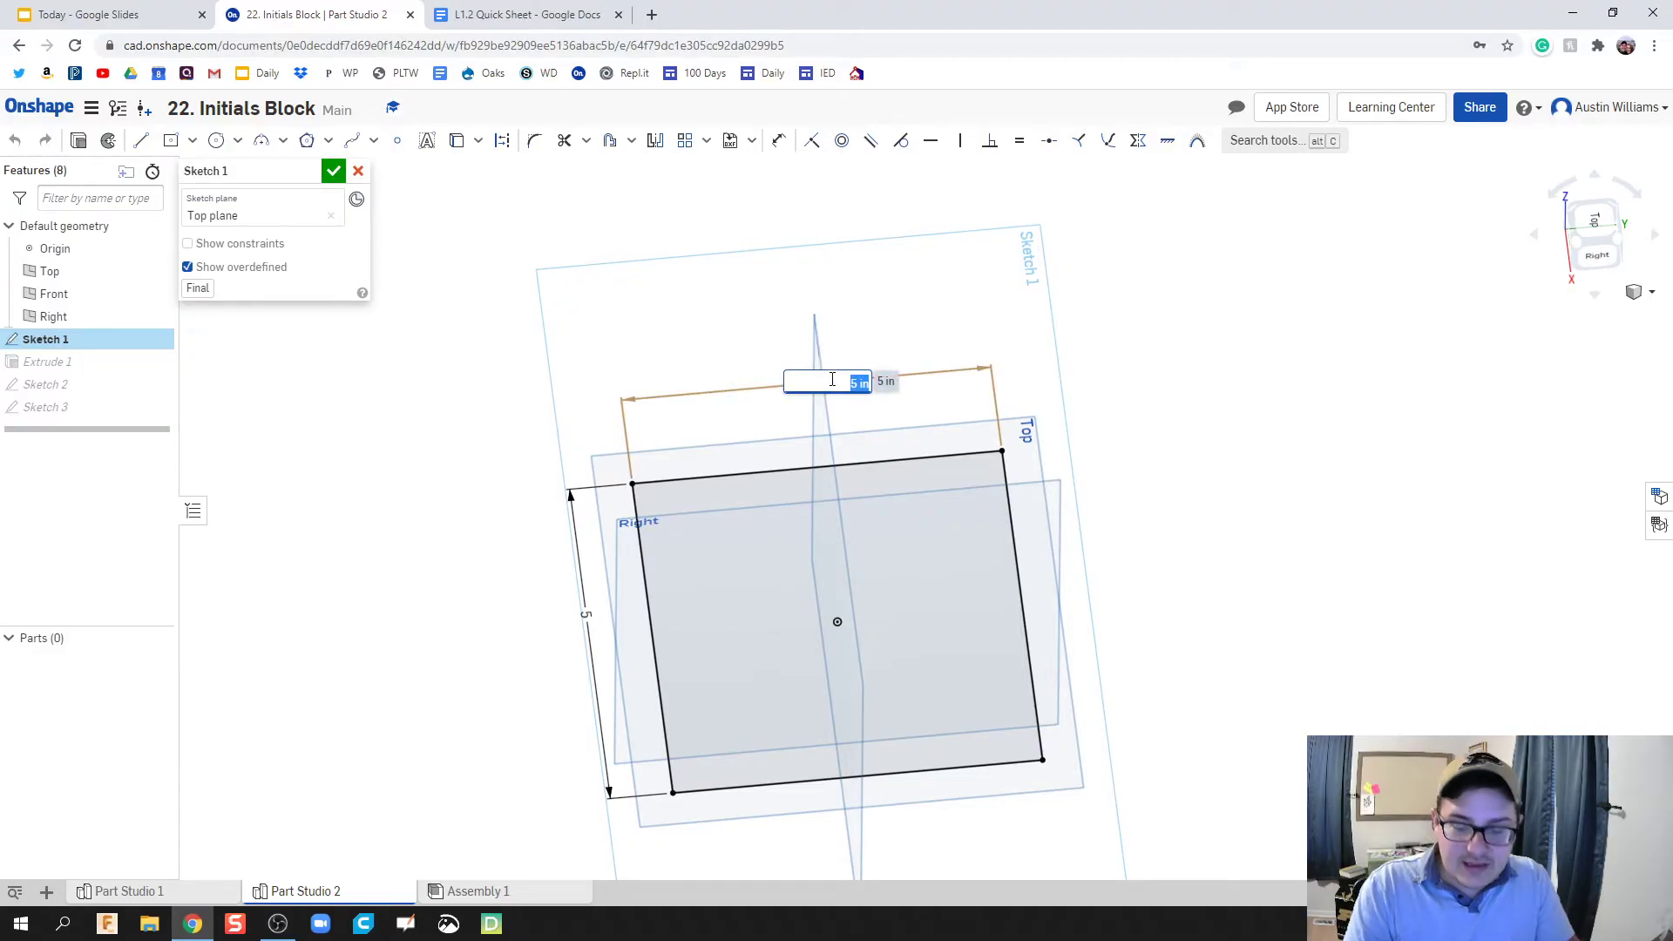
{"action": "type", "text": "7.25"}
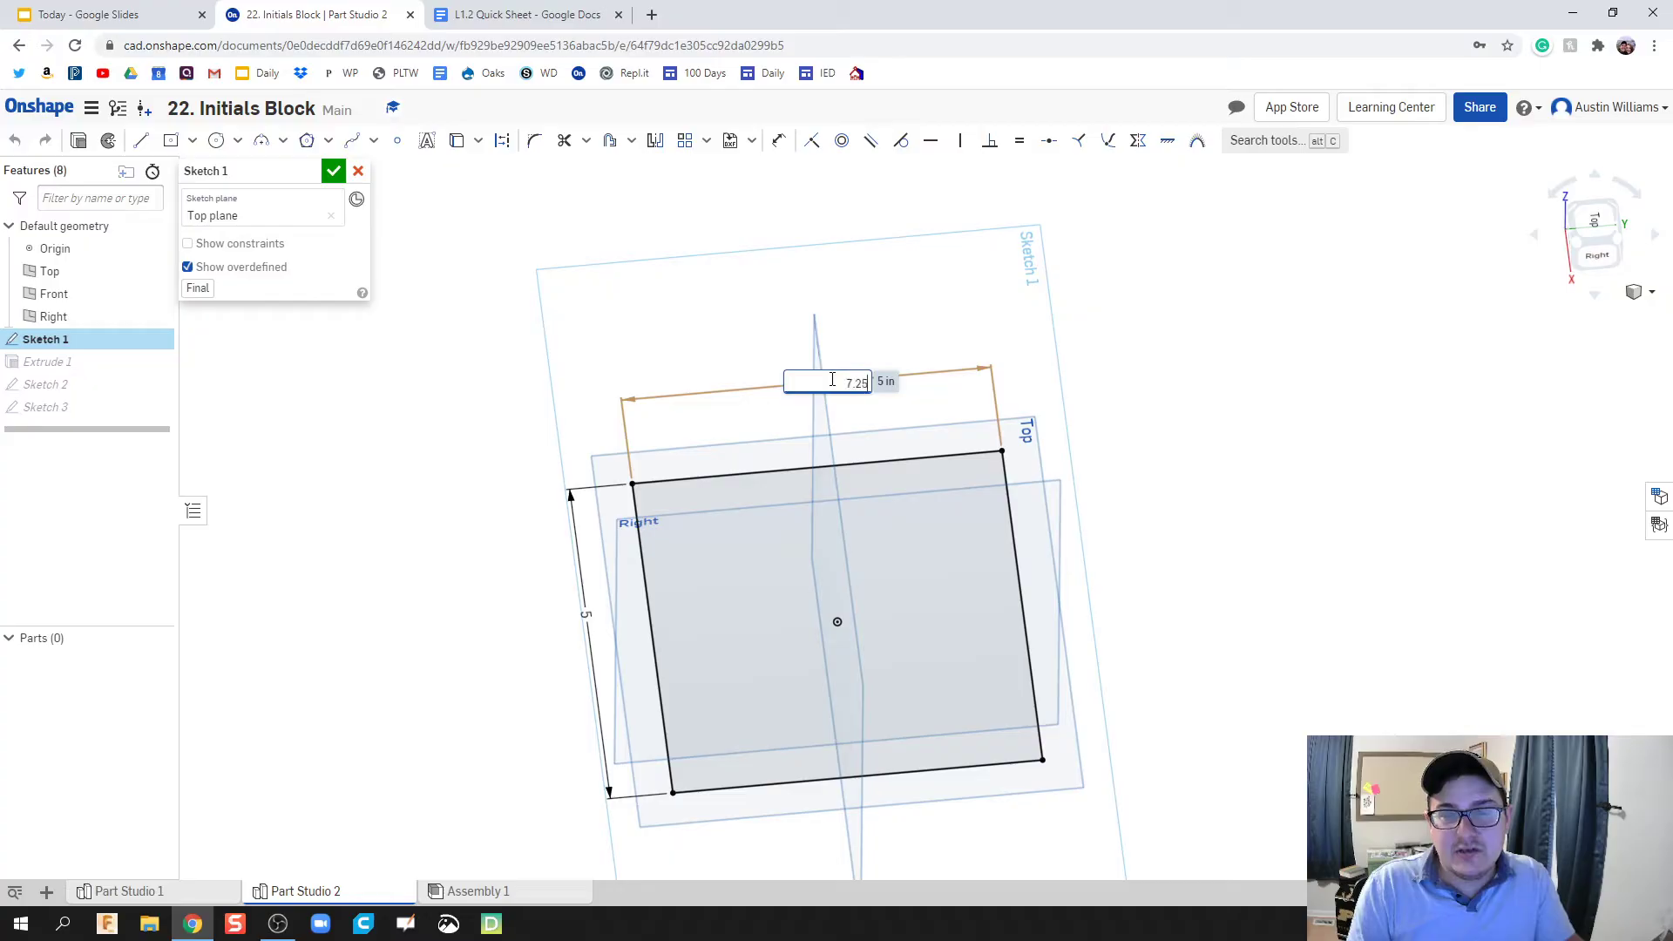
{"action": "key", "text": "Return"}
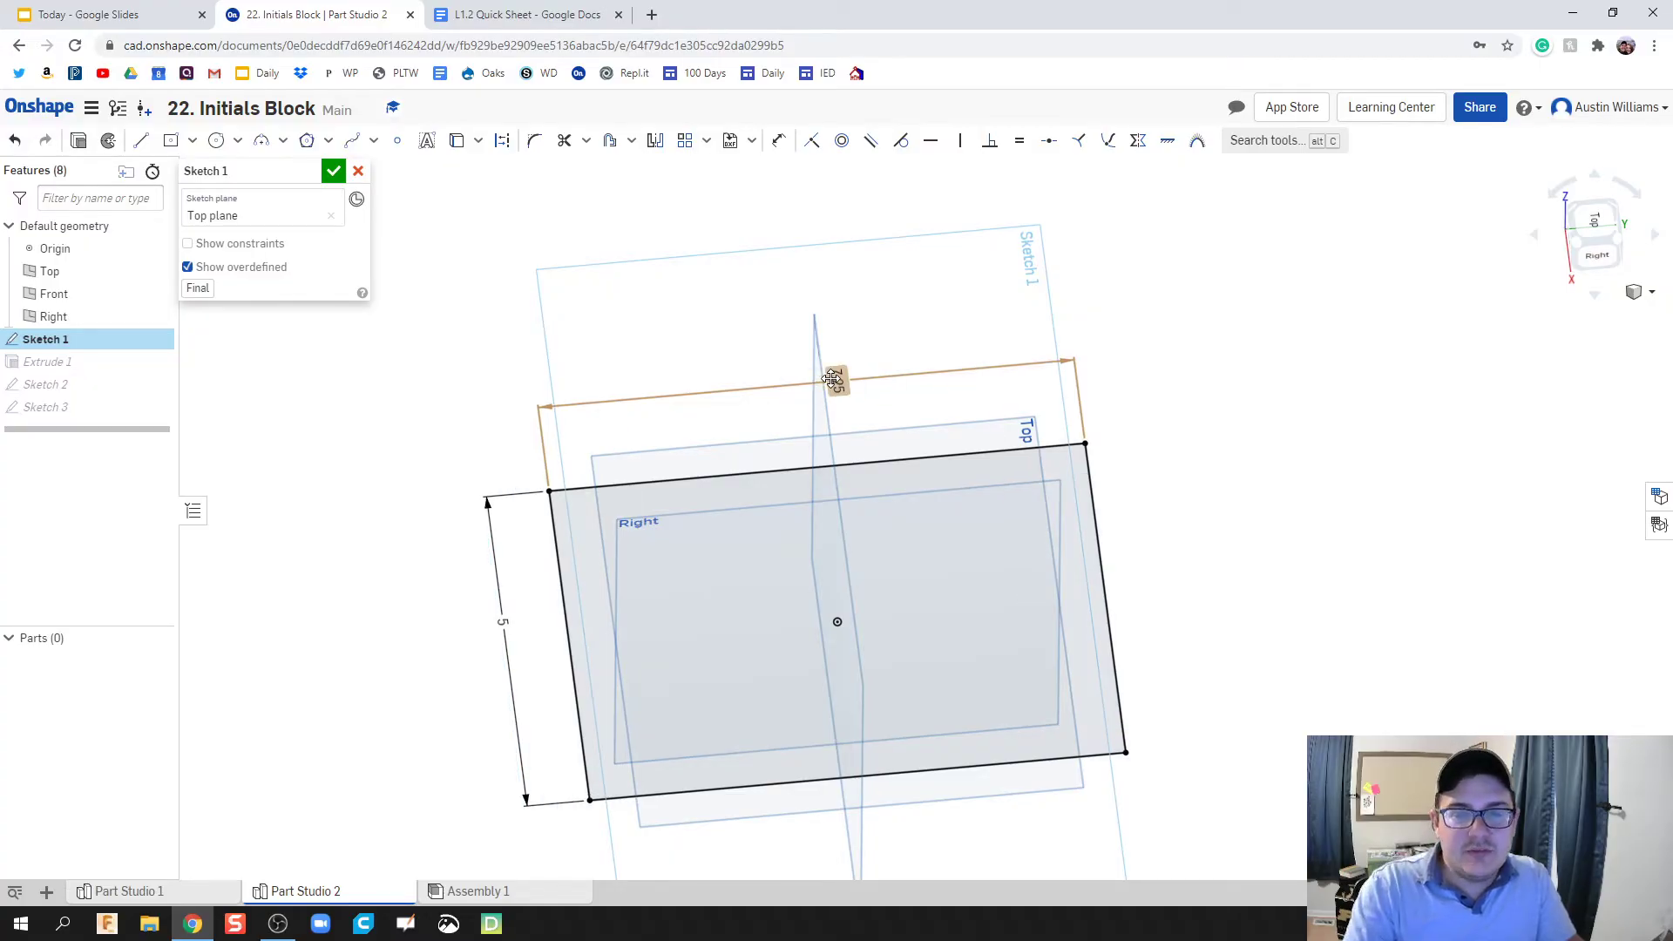
{"action": "left_click", "coordinate": [334, 171]}
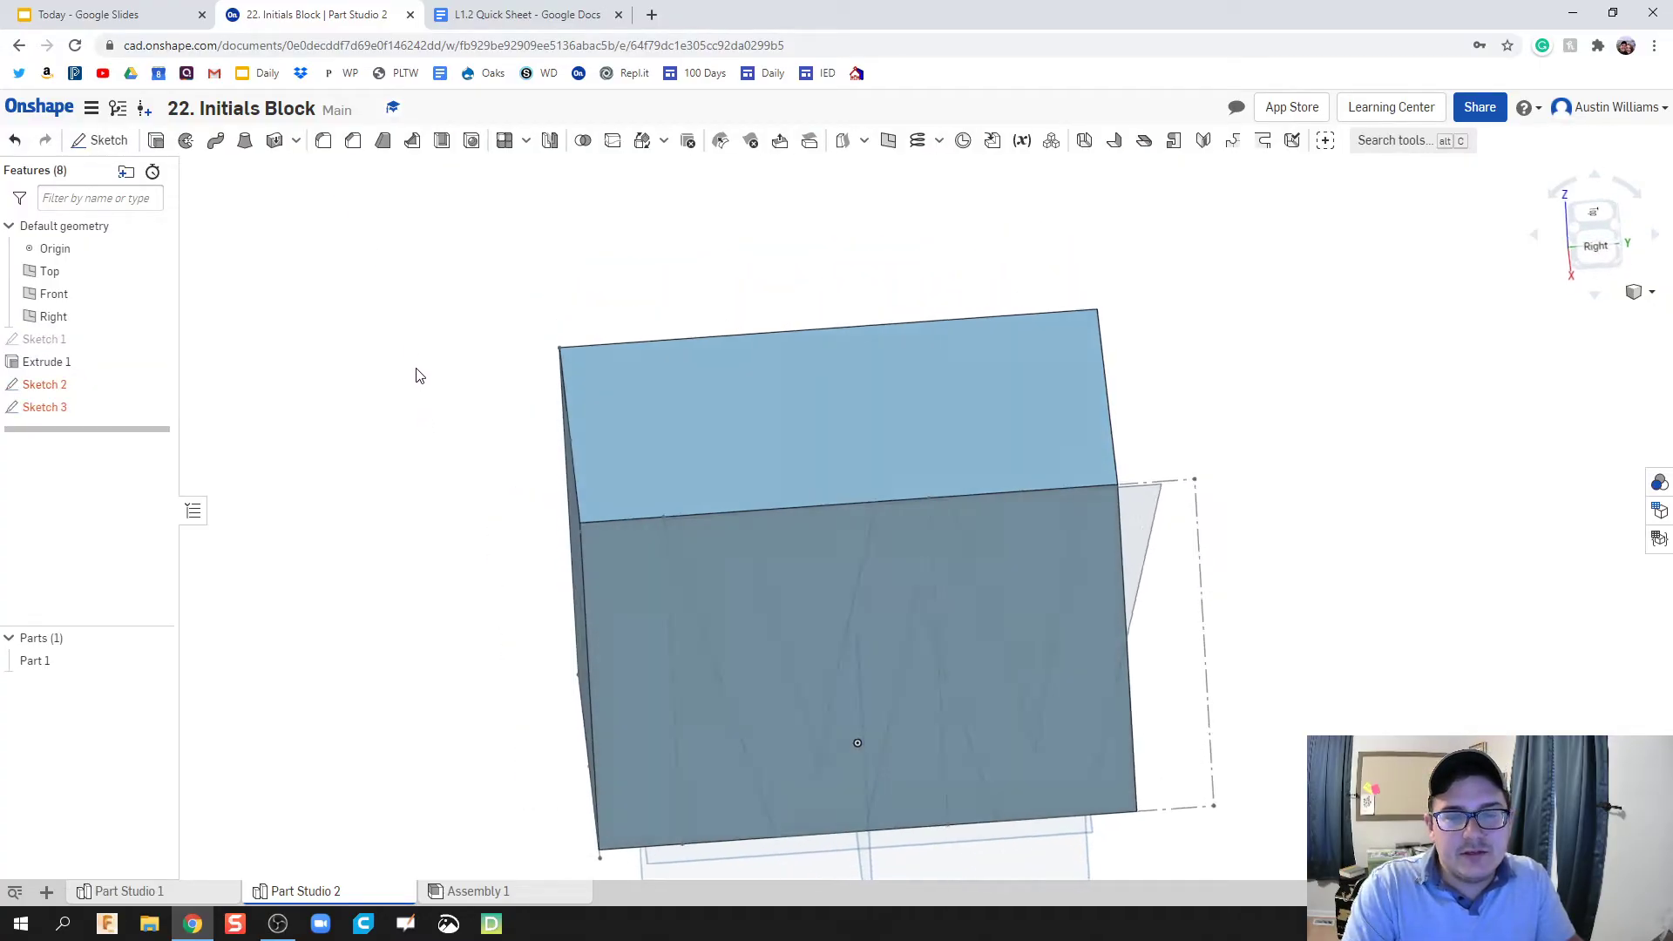
{"action": "right_click_drag", "start_coordinate": [416, 374], "coordinate": [414, 351]}
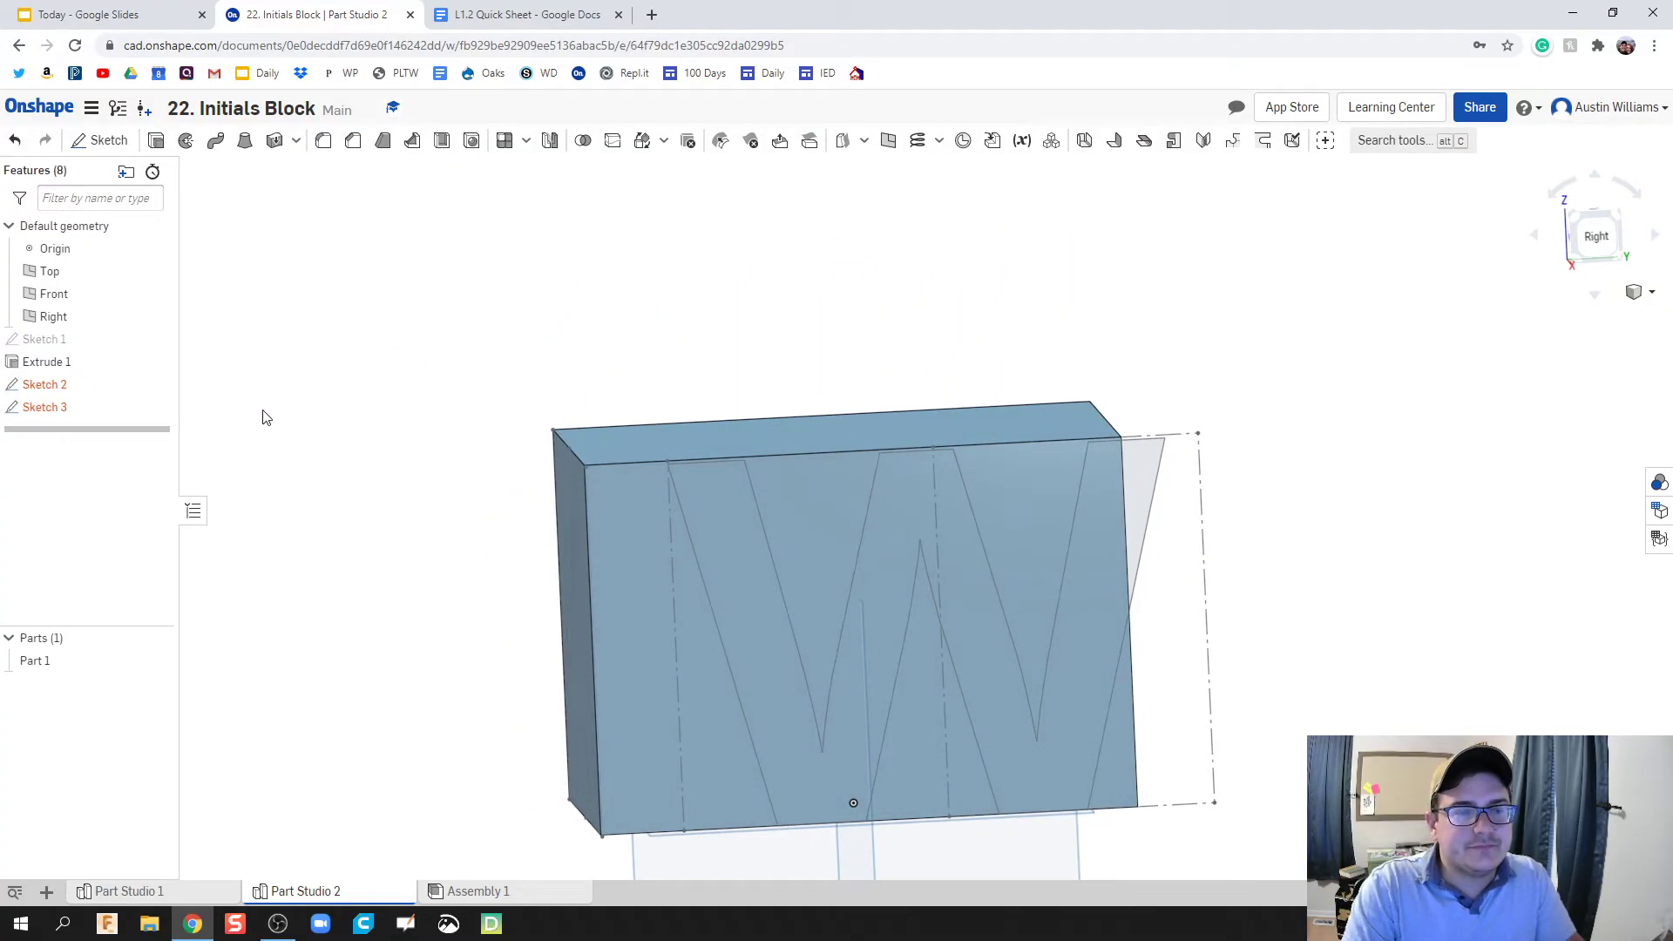
{"action": "mouse_move", "coordinate": [272, 420]}
{"action": "right_mouse_down"}
{"action": "mouse_move", "coordinate": [436, 429]}
{"action": "mouse_move", "coordinate": [665, 712]}
{"action": "mouse_move", "coordinate": [578, 697]}
{"action": "mouse_move", "coordinate": [517, 571]}
{"action": "mouse_move", "coordinate": [493, 575]}
{"action": "right_mouse_up"}
Reopen Sketch 3 and delete the conflicting constraint on the W's top edge.
{"action": "left_click", "coordinate": [29, 408]}
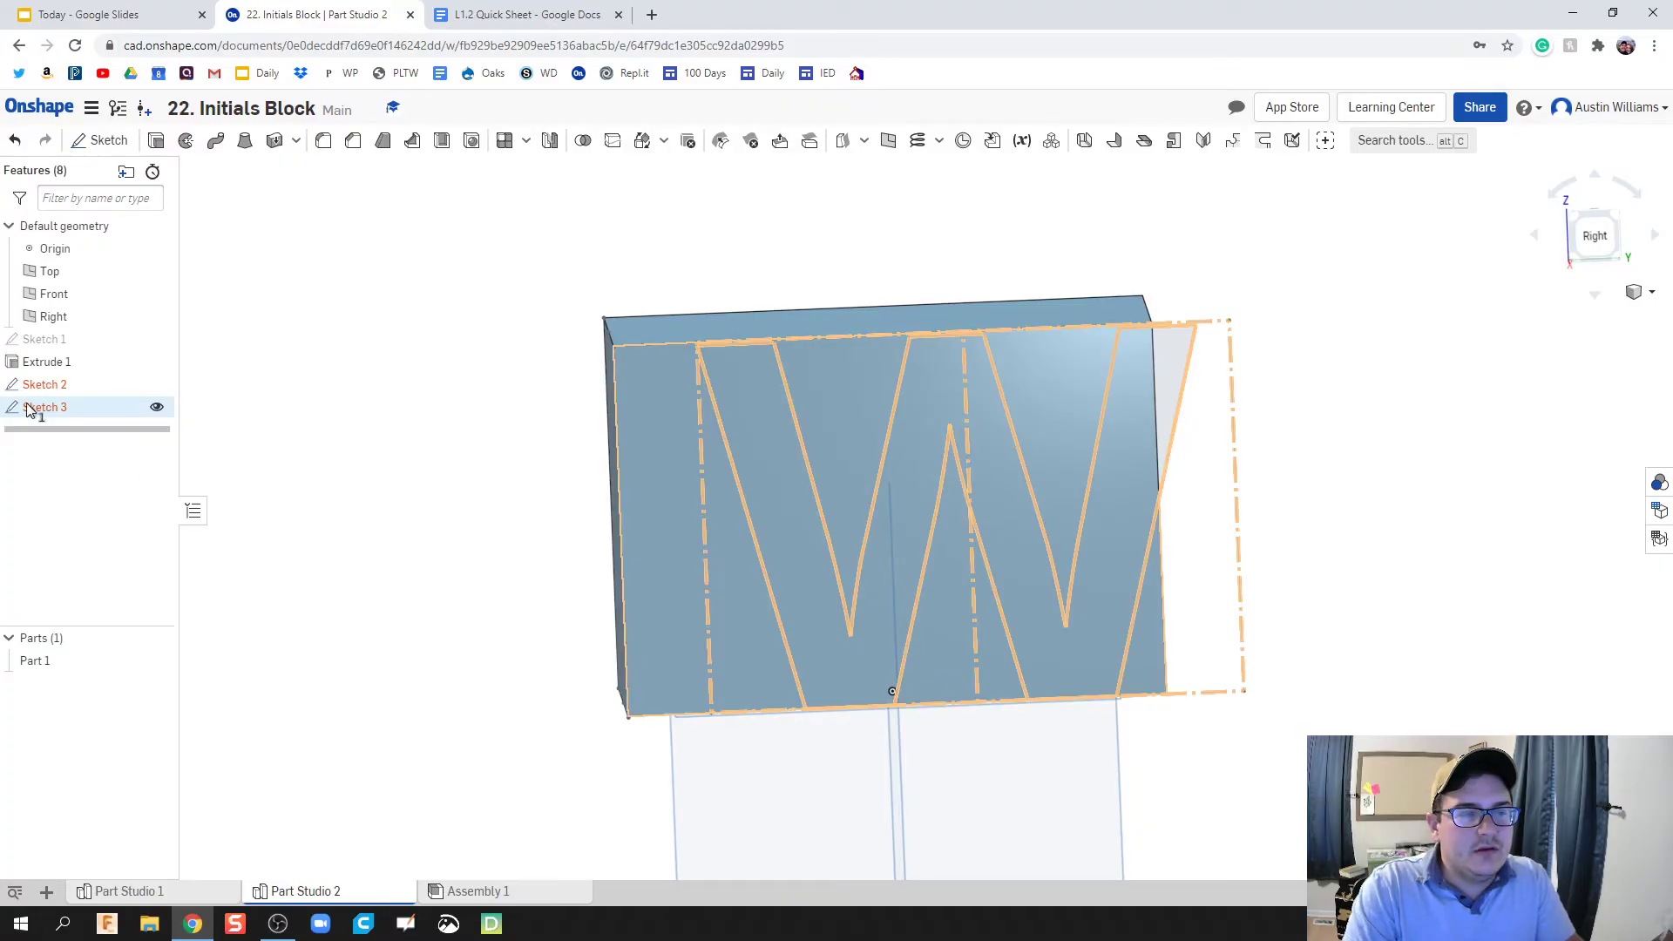
{"action": "double_click", "coordinate": [27, 407]}
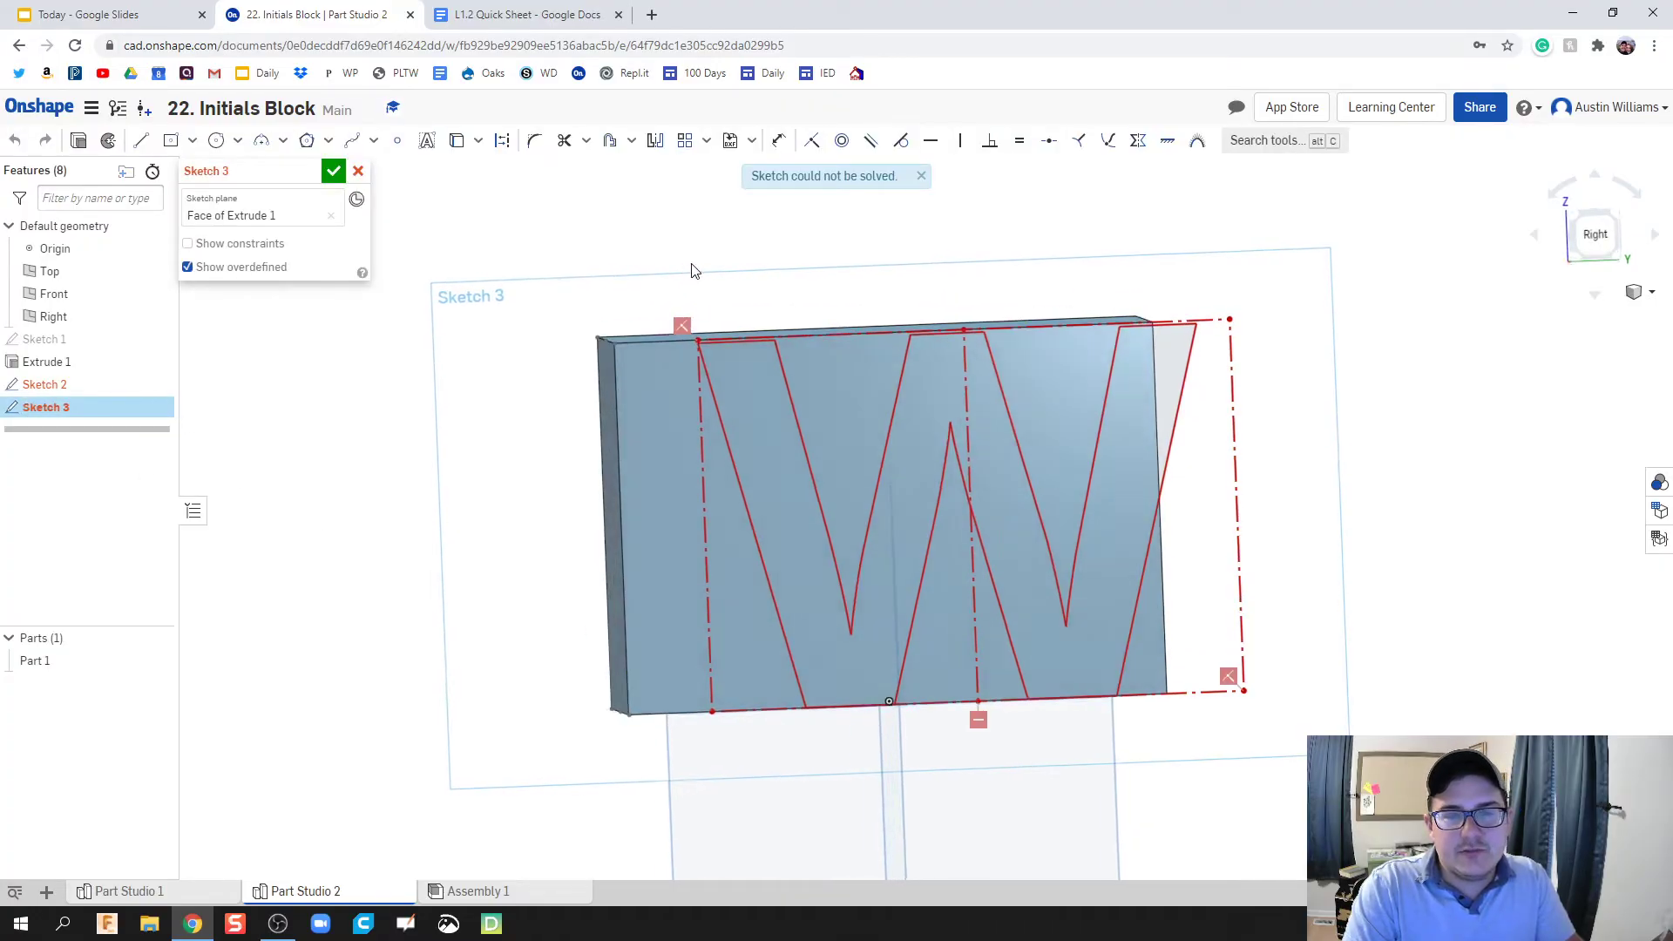
{"action": "scroll", "coordinate": [676, 270], "scroll_direction": "up", "scroll_amount": 3}
{"action": "scroll", "coordinate": [668, 276], "scroll_direction": "down", "scroll_amount": 1}
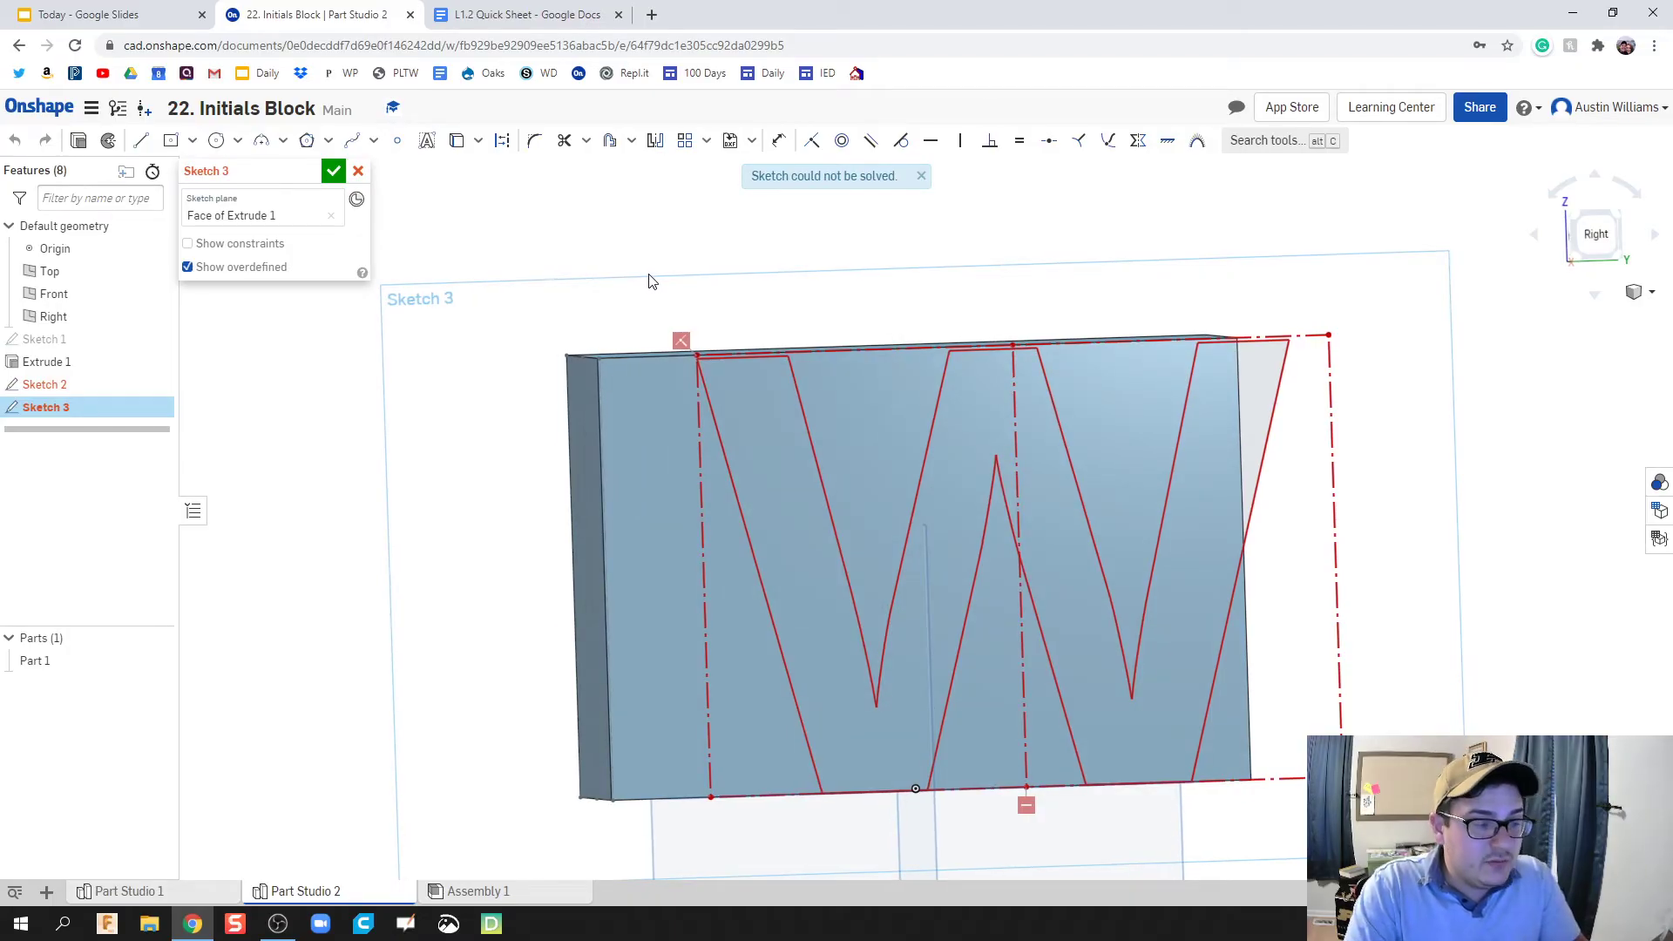
{"action": "left_click", "coordinate": [680, 342]}
{"action": "key", "text": "Delete"}
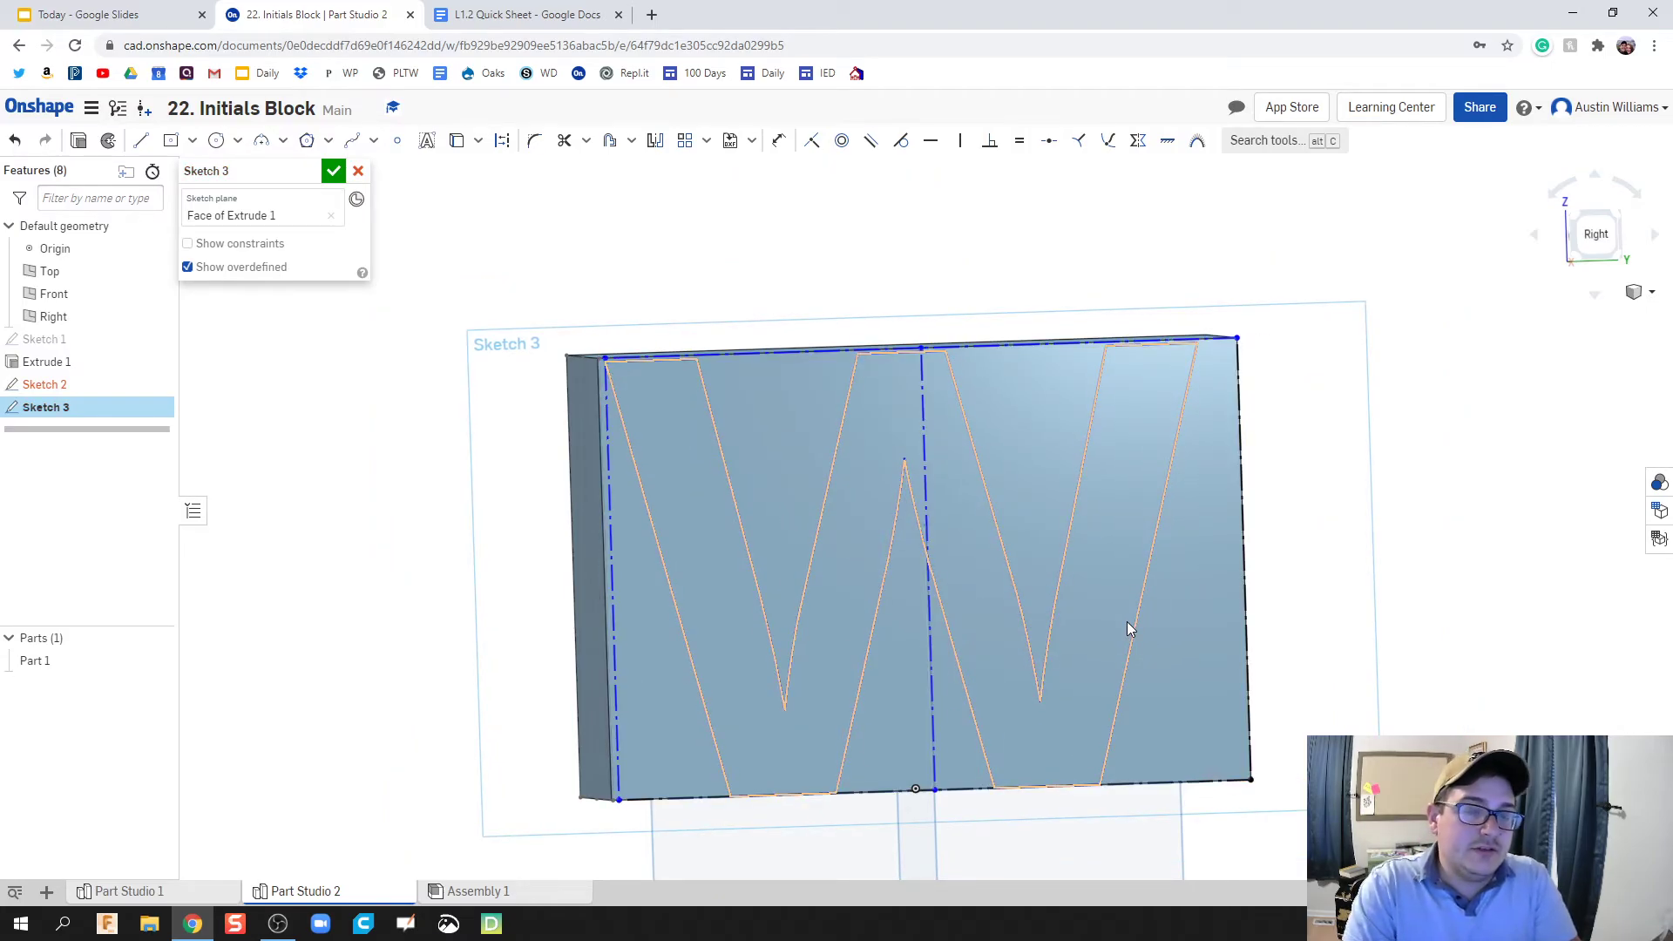
{"action": "scroll", "coordinate": [1177, 615], "scroll_direction": "up", "scroll_amount": 2}
{"action": "mouse_move", "coordinate": [1169, 619]}
{"action": "right_mouse_down"}
{"action": "mouse_move", "coordinate": [1151, 617]}
{"action": "mouse_move", "coordinate": [1167, 625]}
{"action": "right_mouse_up"}
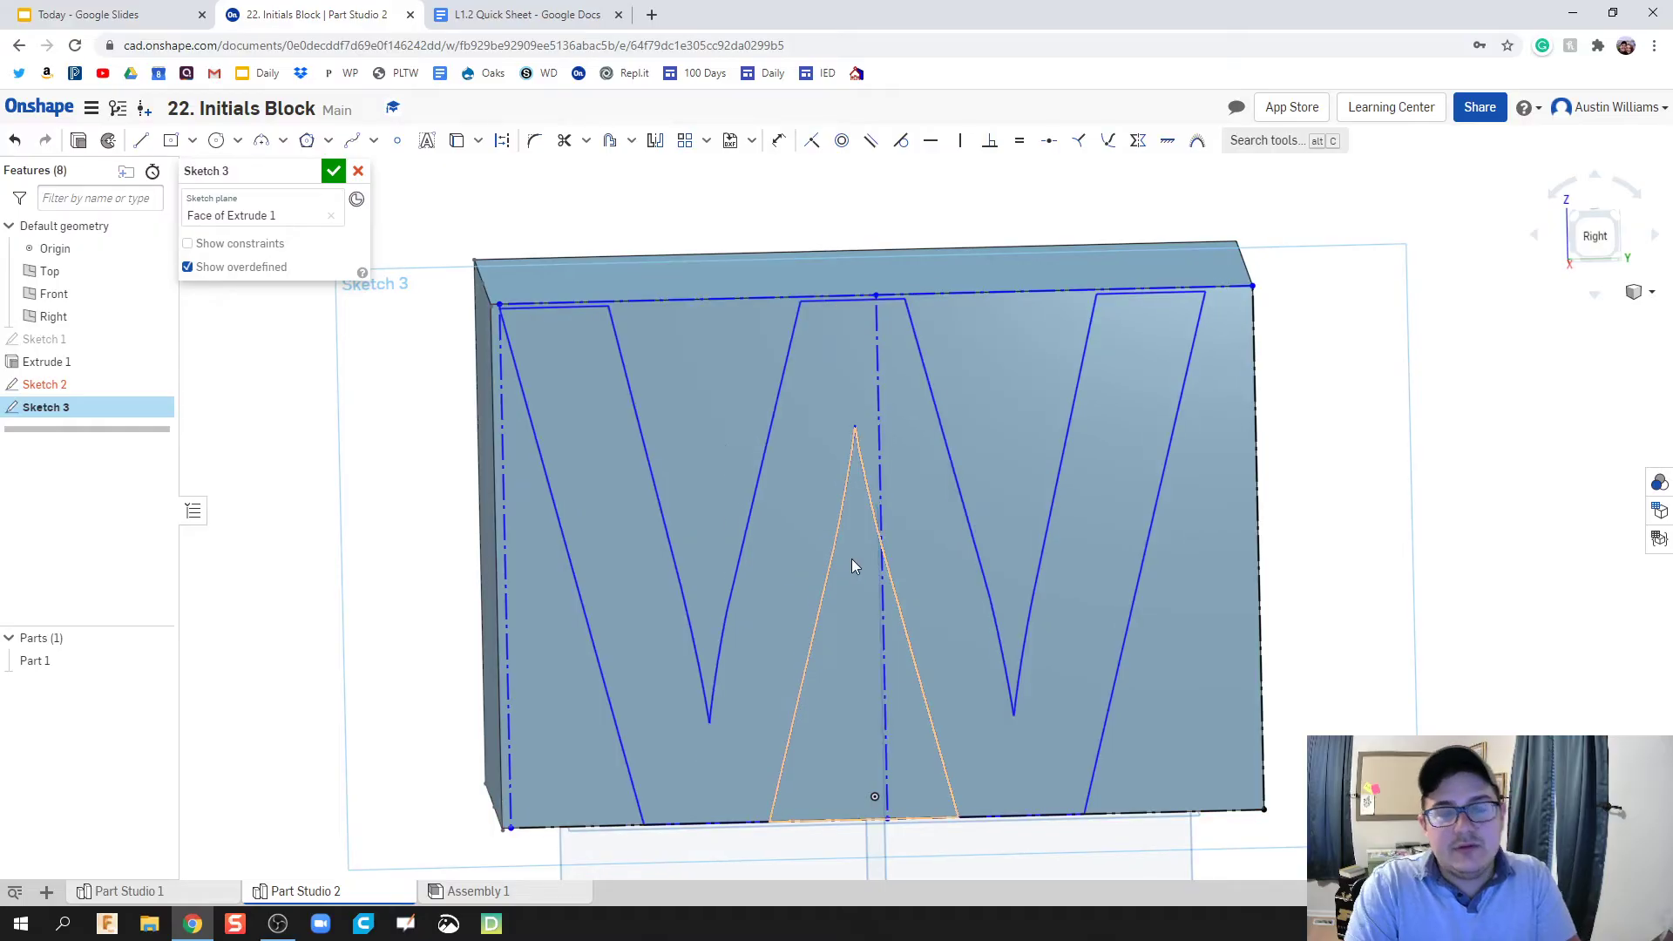
{"action": "right_click_drag", "start_coordinate": [849, 559], "coordinate": [622, 566]}
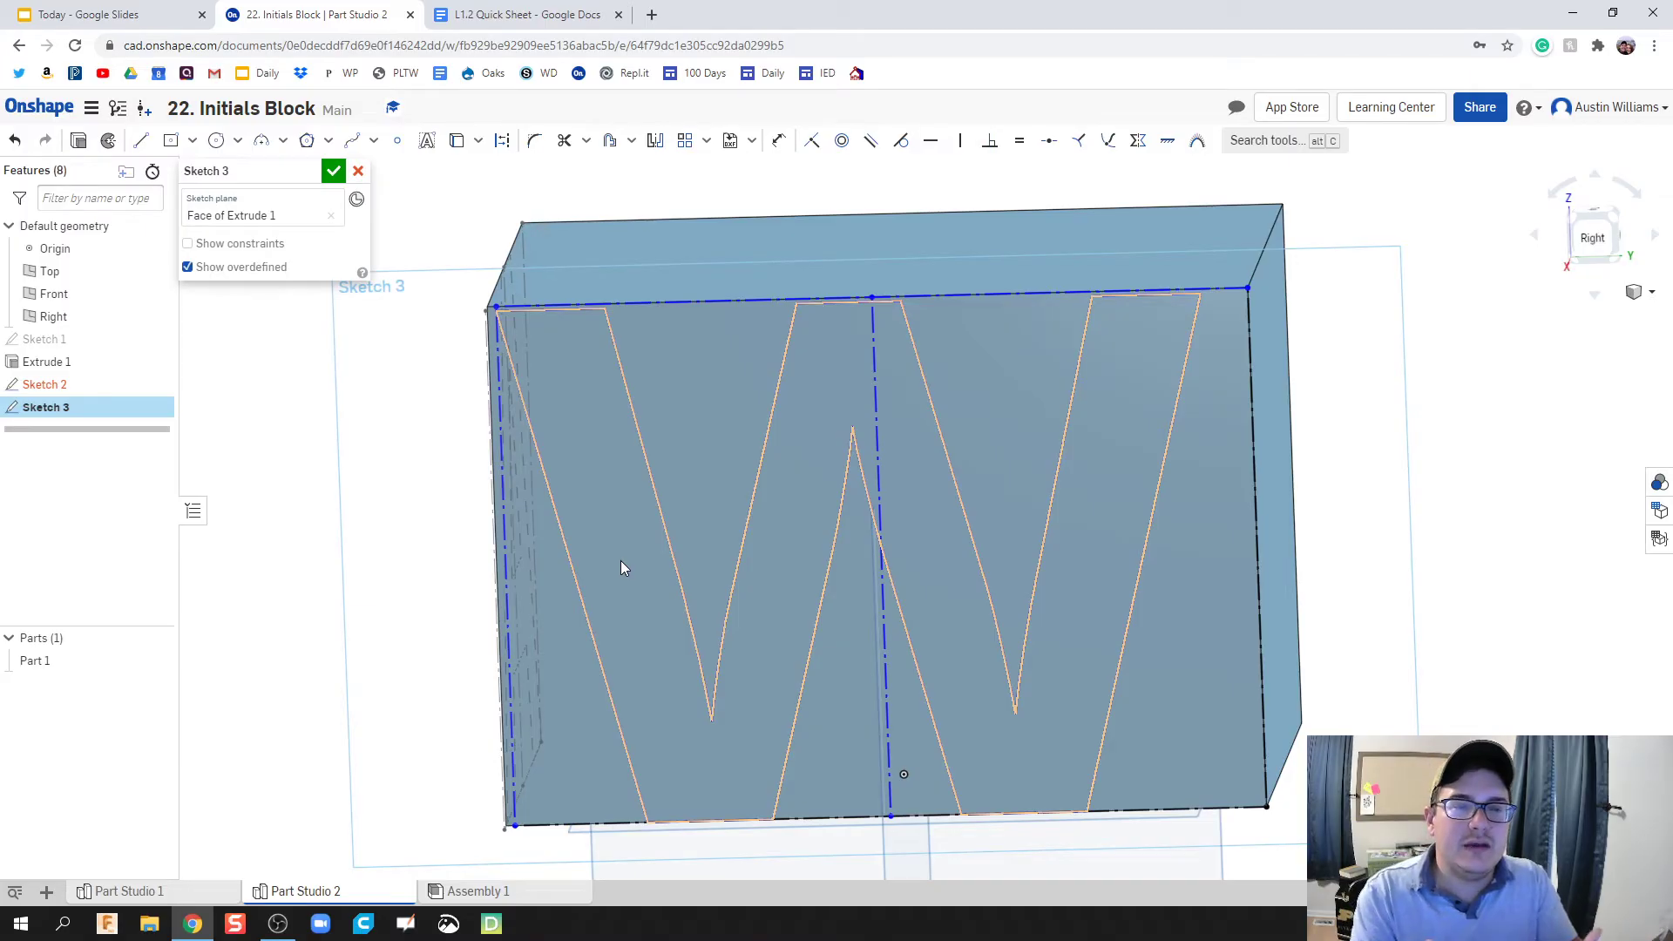
Accept Sketch 3 and orbit to show the block's left face.
{"action": "left_click", "coordinate": [332, 174]}
{"action": "right_click_drag", "start_coordinate": [362, 508], "coordinate": [431, 503]}
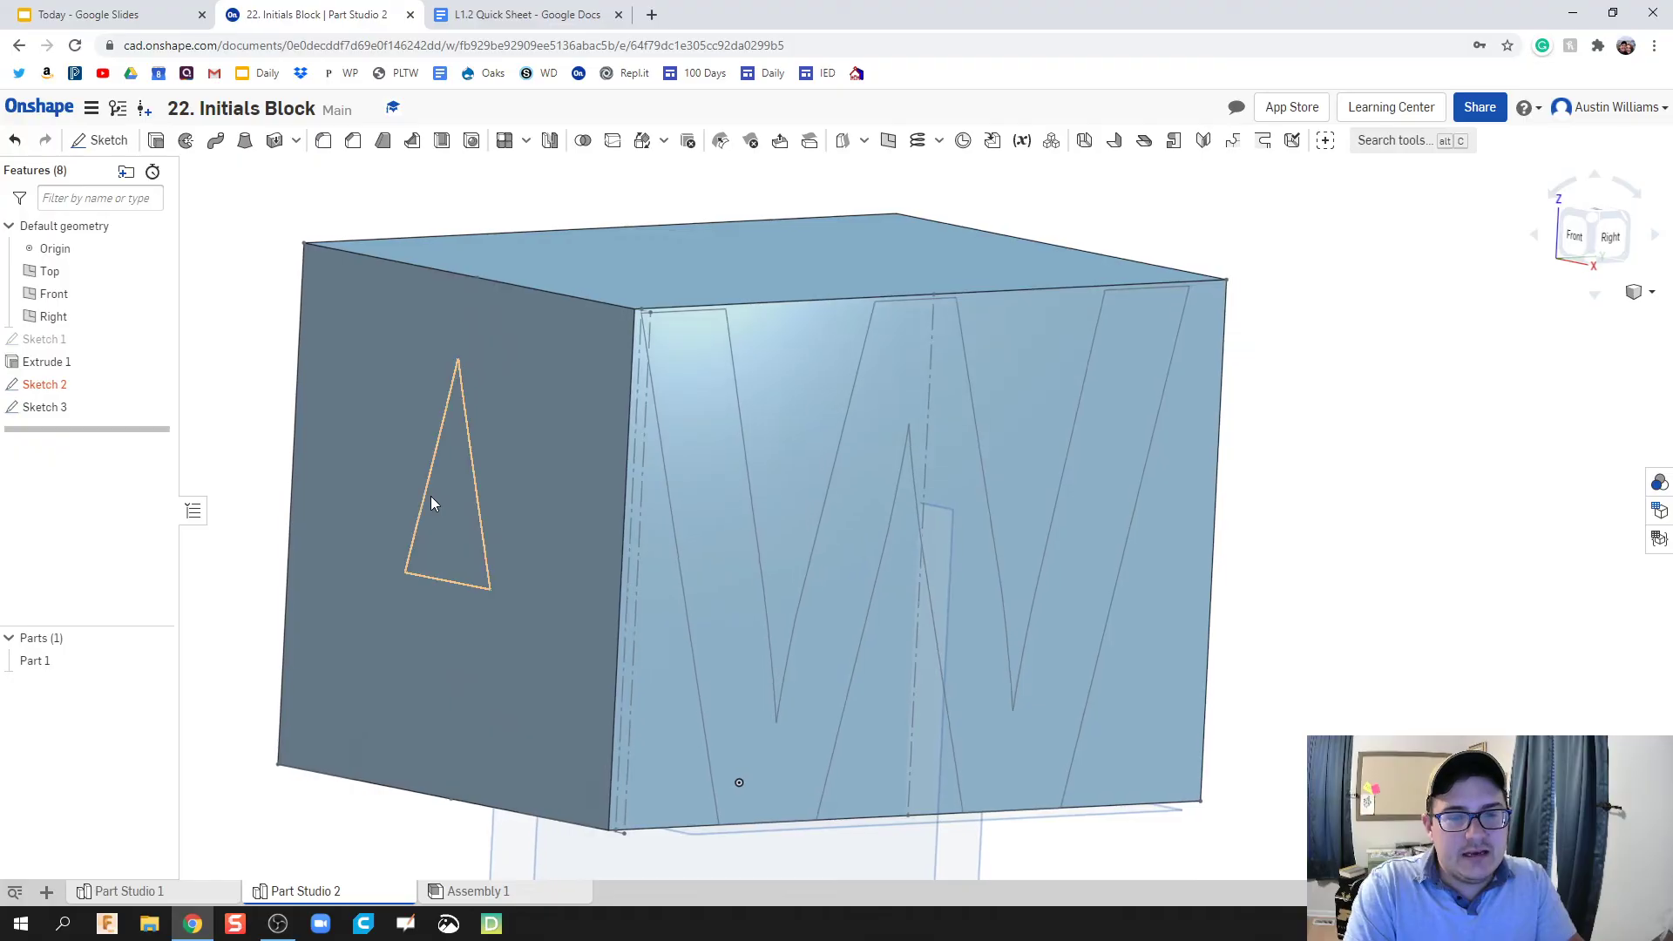
{"action": "scroll", "coordinate": [291, 571], "scroll_direction": "down", "scroll_amount": 3}
{"action": "right_click_drag", "start_coordinate": [291, 571], "coordinate": [484, 527]}
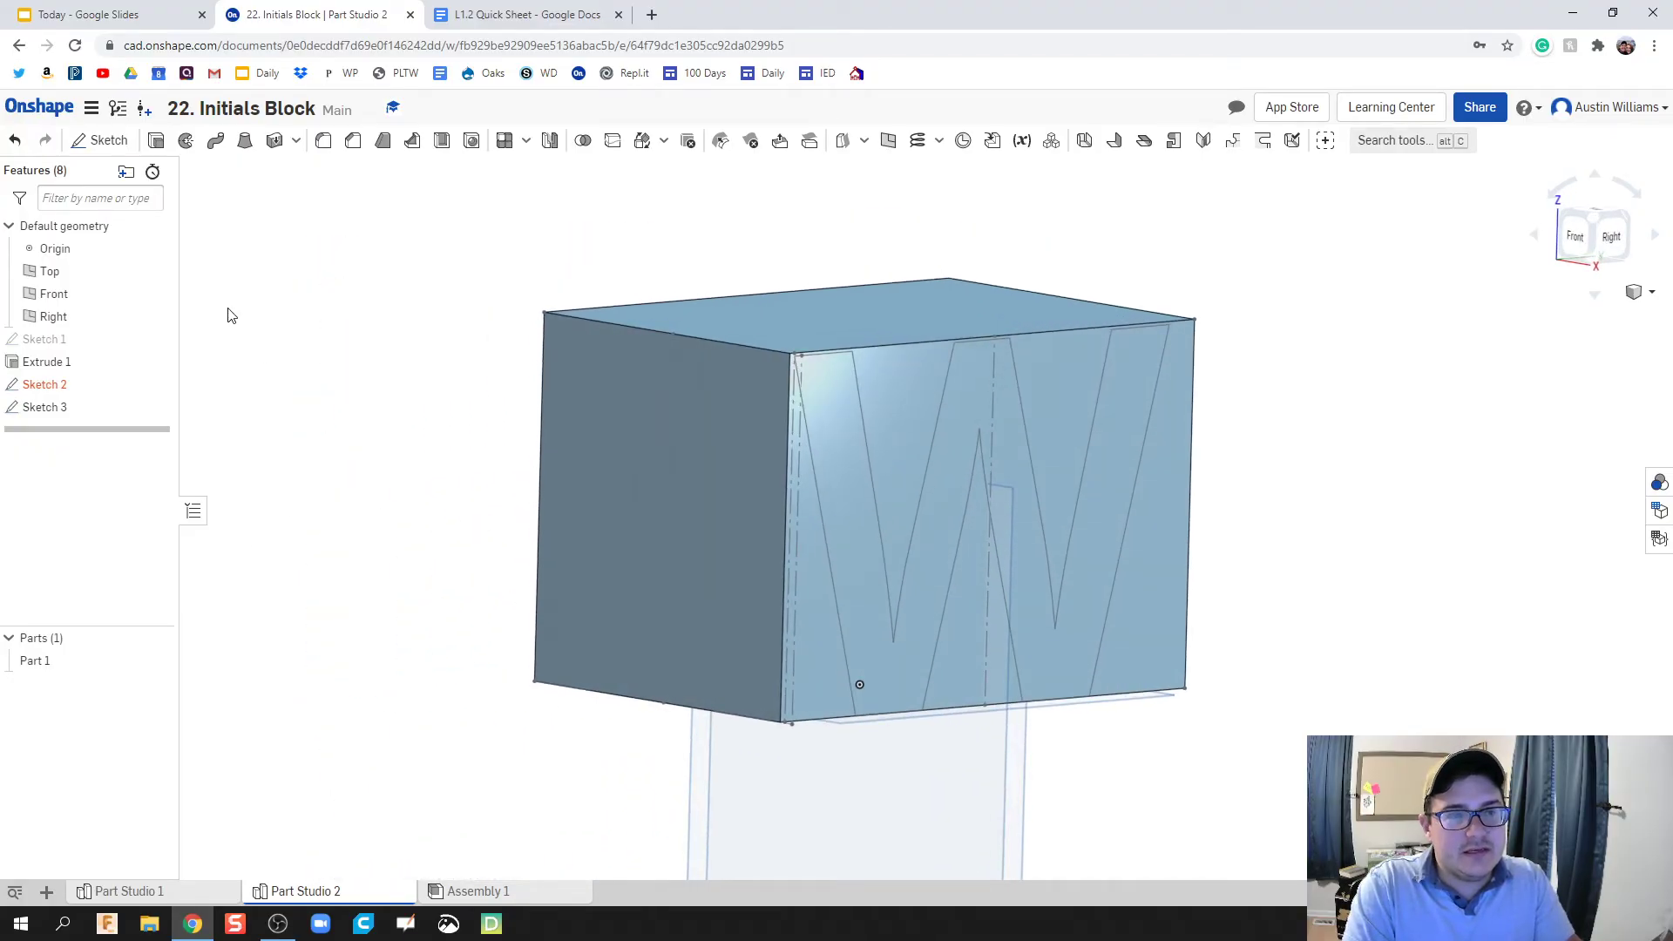
Extrude the A region in the opposite direction as an Intersect, 8.27 in deep.
{"action": "left_click", "coordinate": [157, 142]}
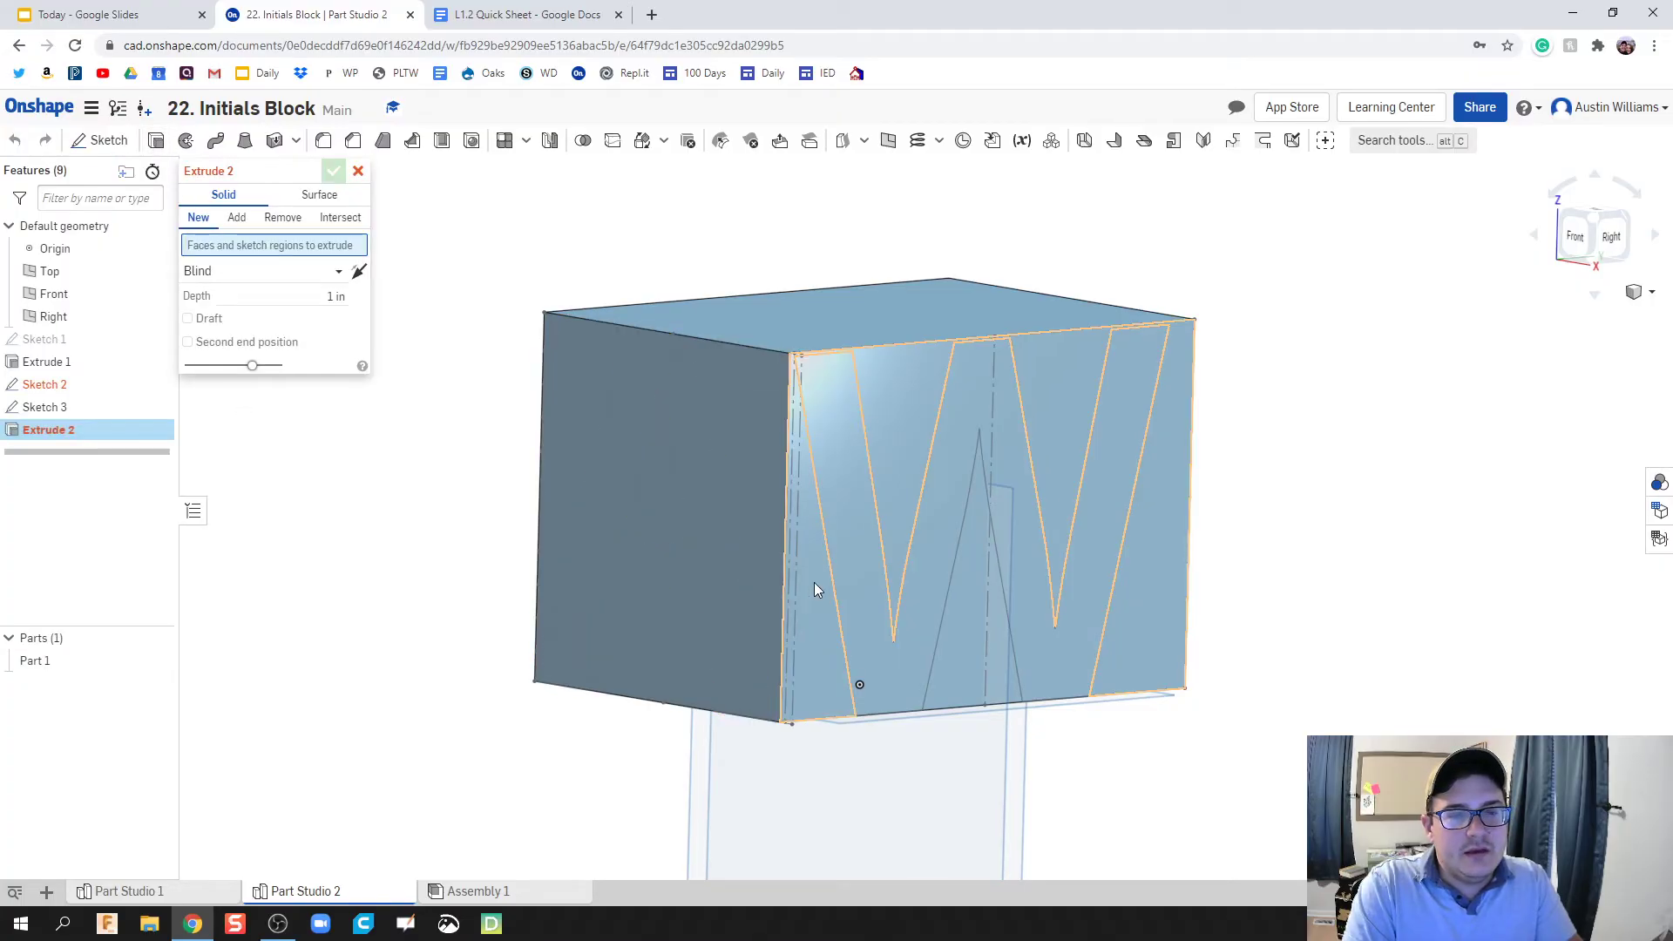
{"action": "left_click", "coordinate": [667, 589]}
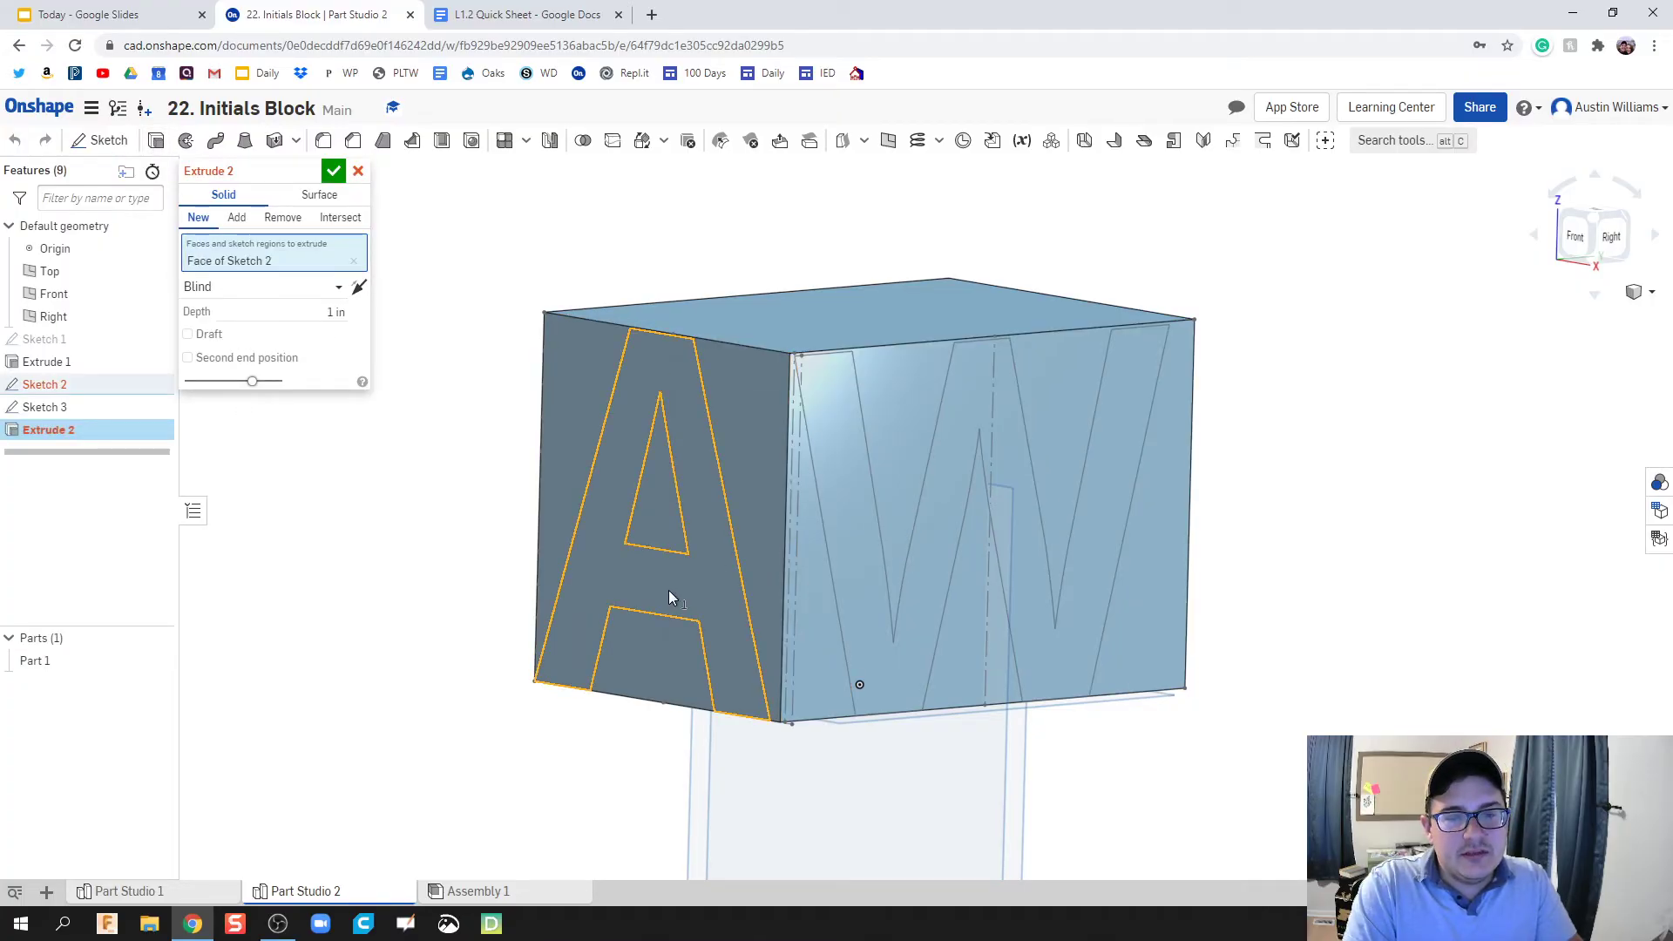
{"action": "left_click", "coordinate": [357, 290]}
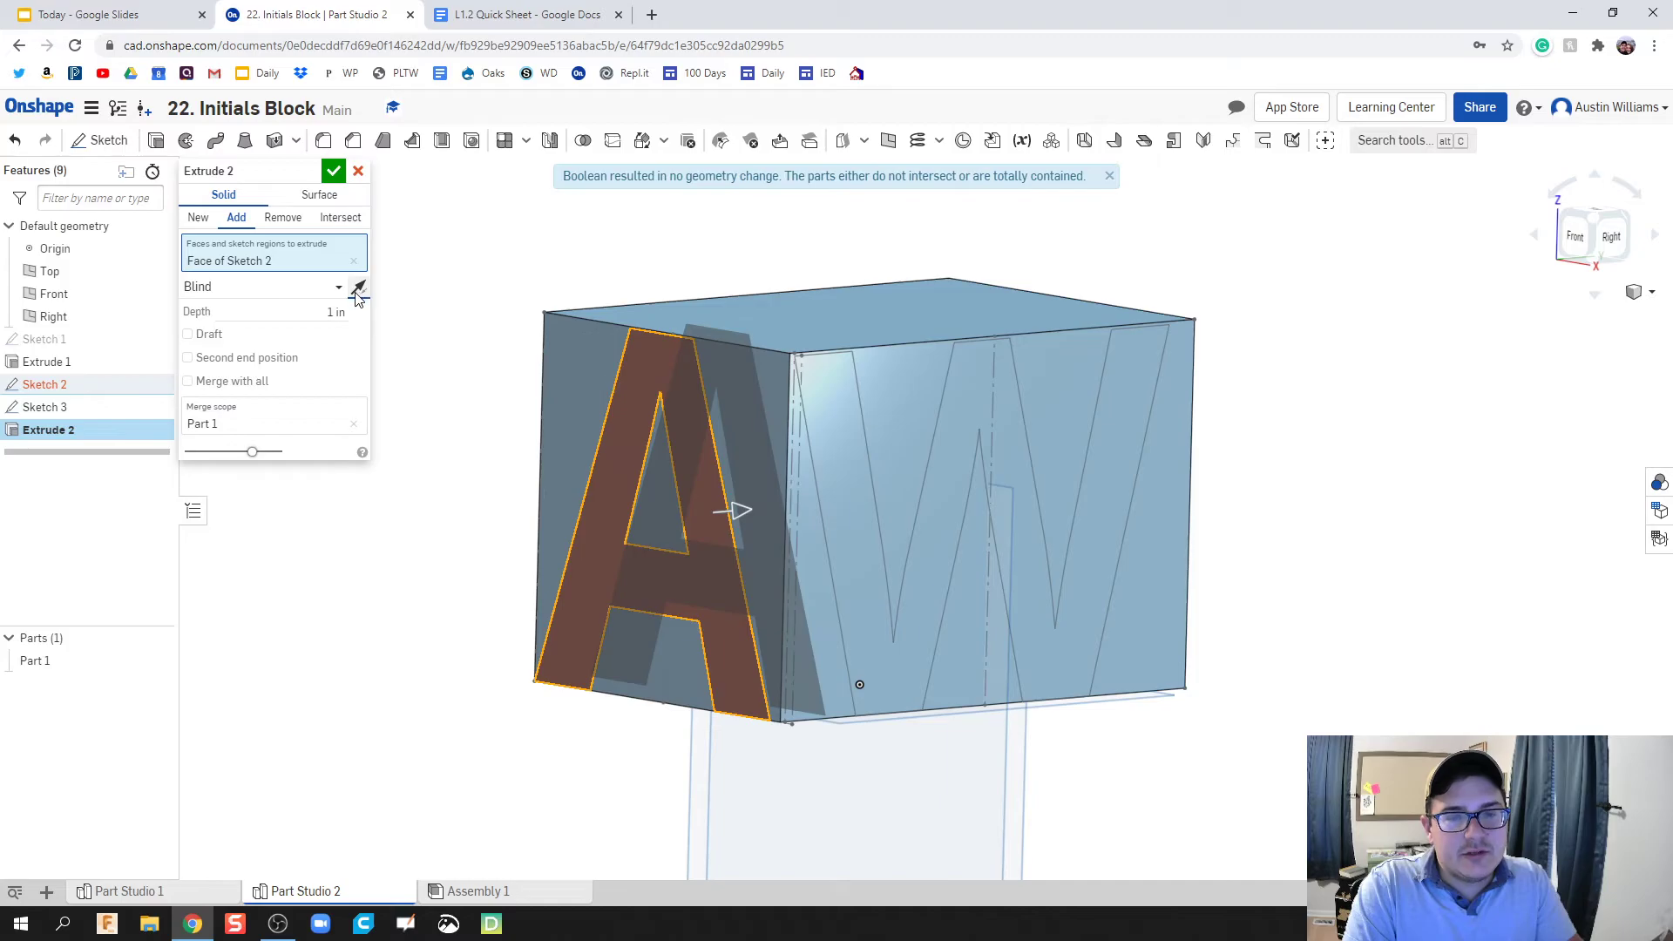
{"action": "left_click", "coordinate": [339, 219]}
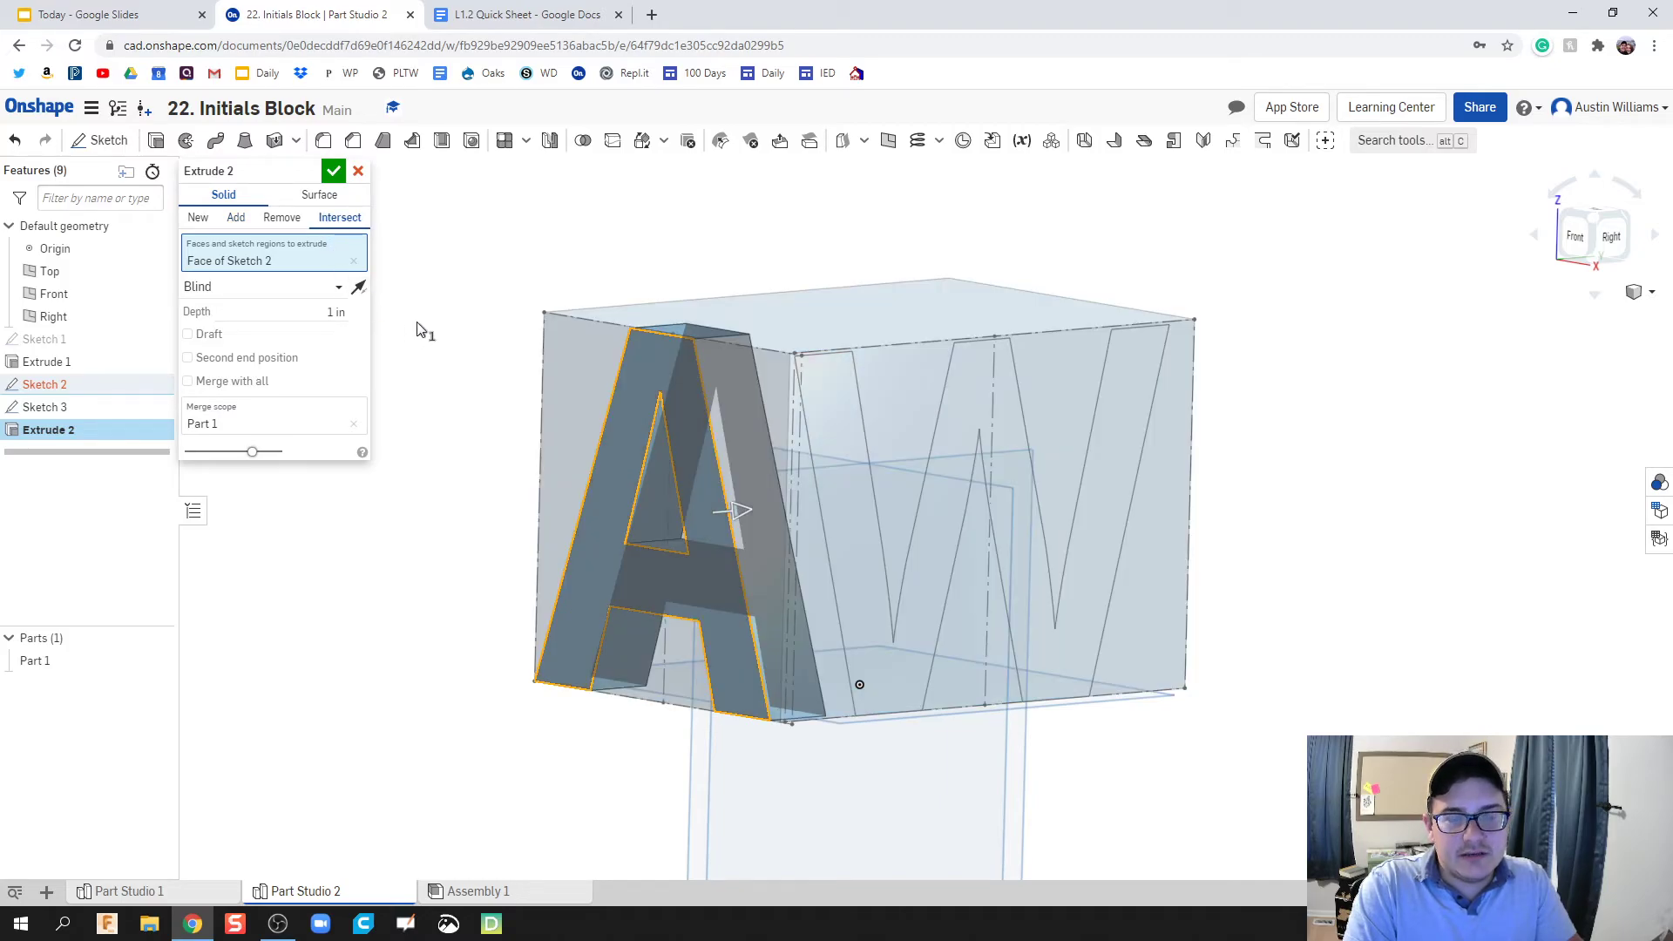
{"action": "right_click_drag", "start_coordinate": [418, 328], "coordinate": [695, 456]}
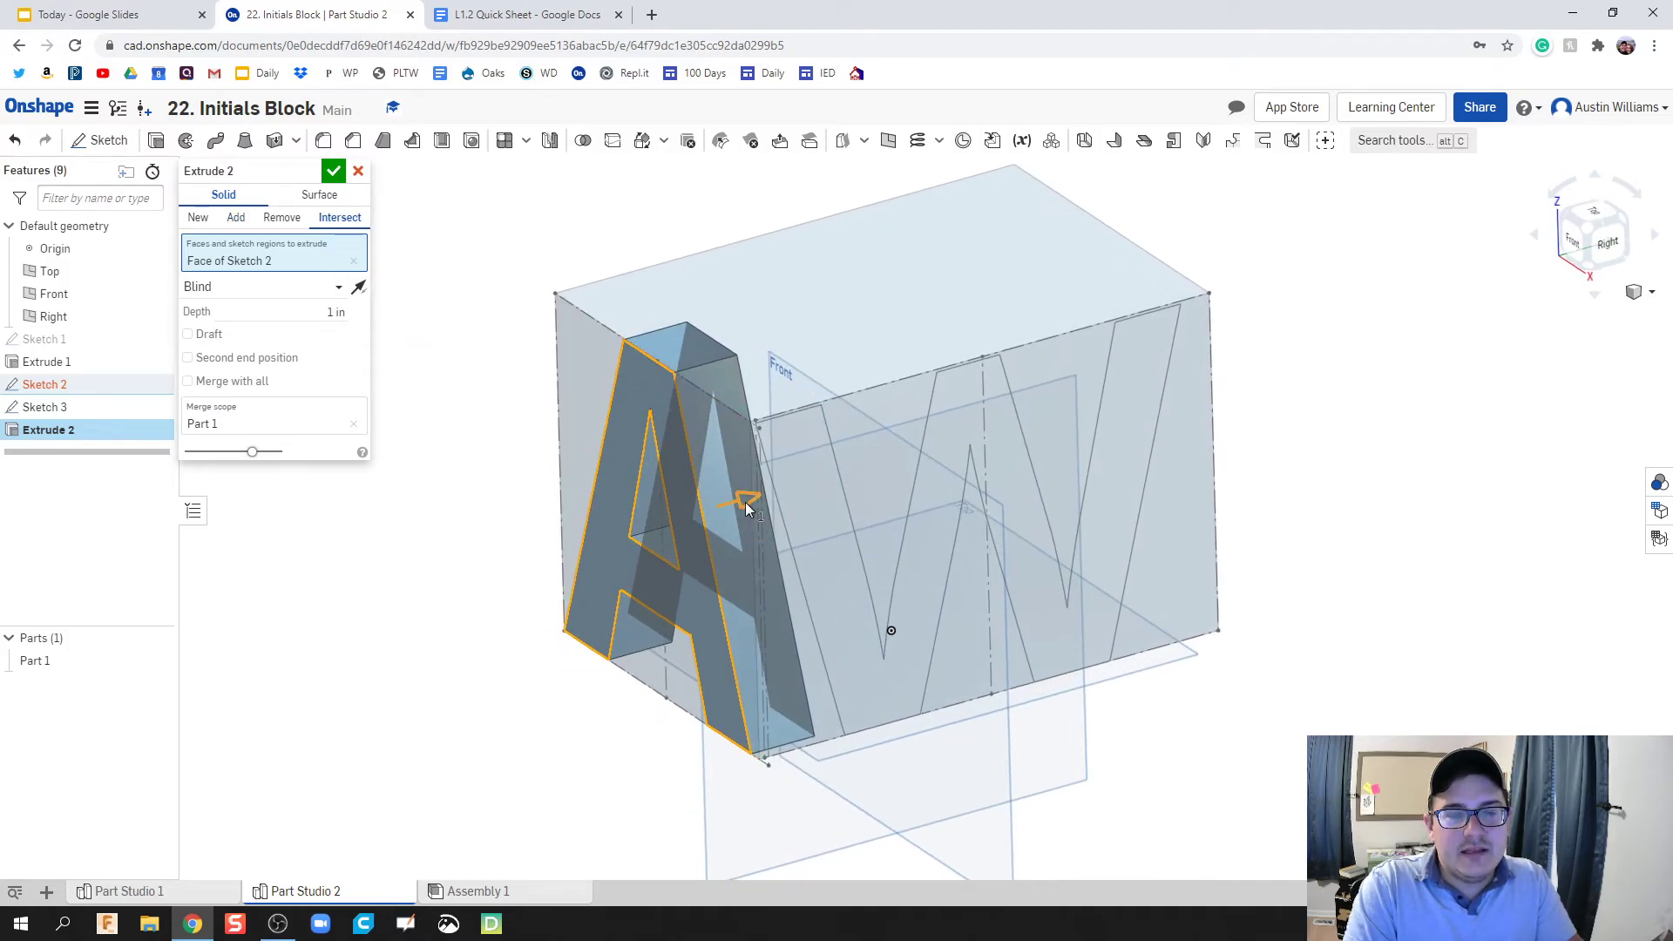
{"action": "left_click_drag", "start_coordinate": [995, 465], "coordinate": [1229, 450]}
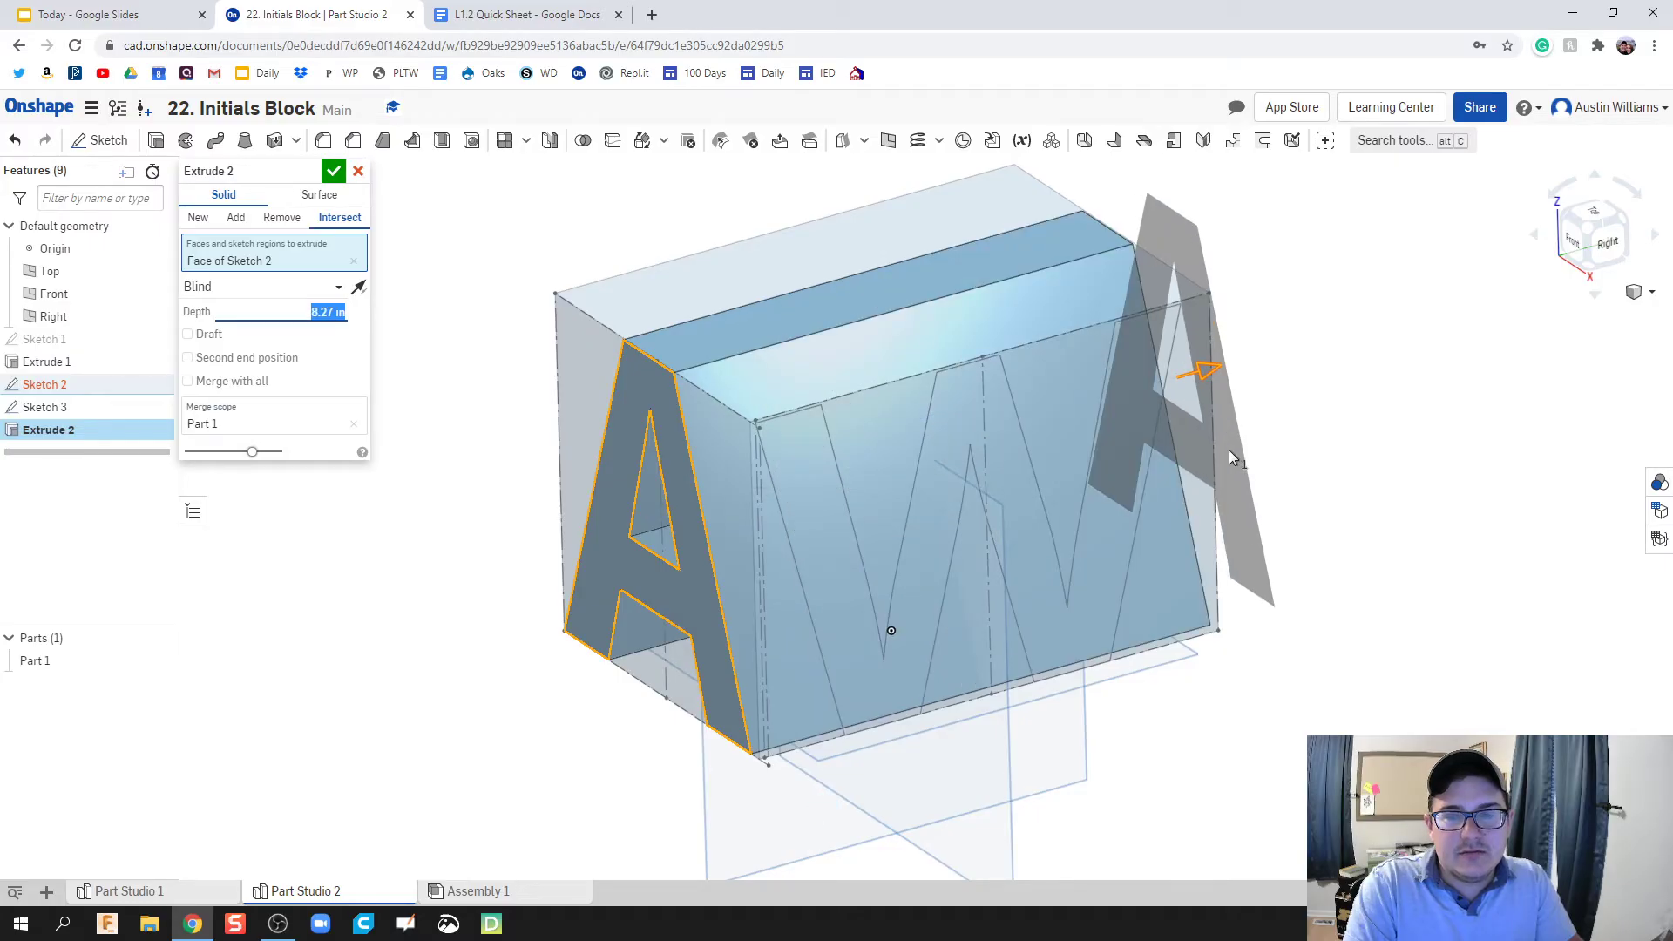
{"action": "mouse_move", "coordinate": [1351, 598]}
{"action": "right_mouse_down"}
{"action": "mouse_move", "coordinate": [1339, 584]}
{"action": "mouse_move", "coordinate": [1396, 578]}
{"action": "mouse_move", "coordinate": [1367, 575]}
{"action": "right_mouse_up"}
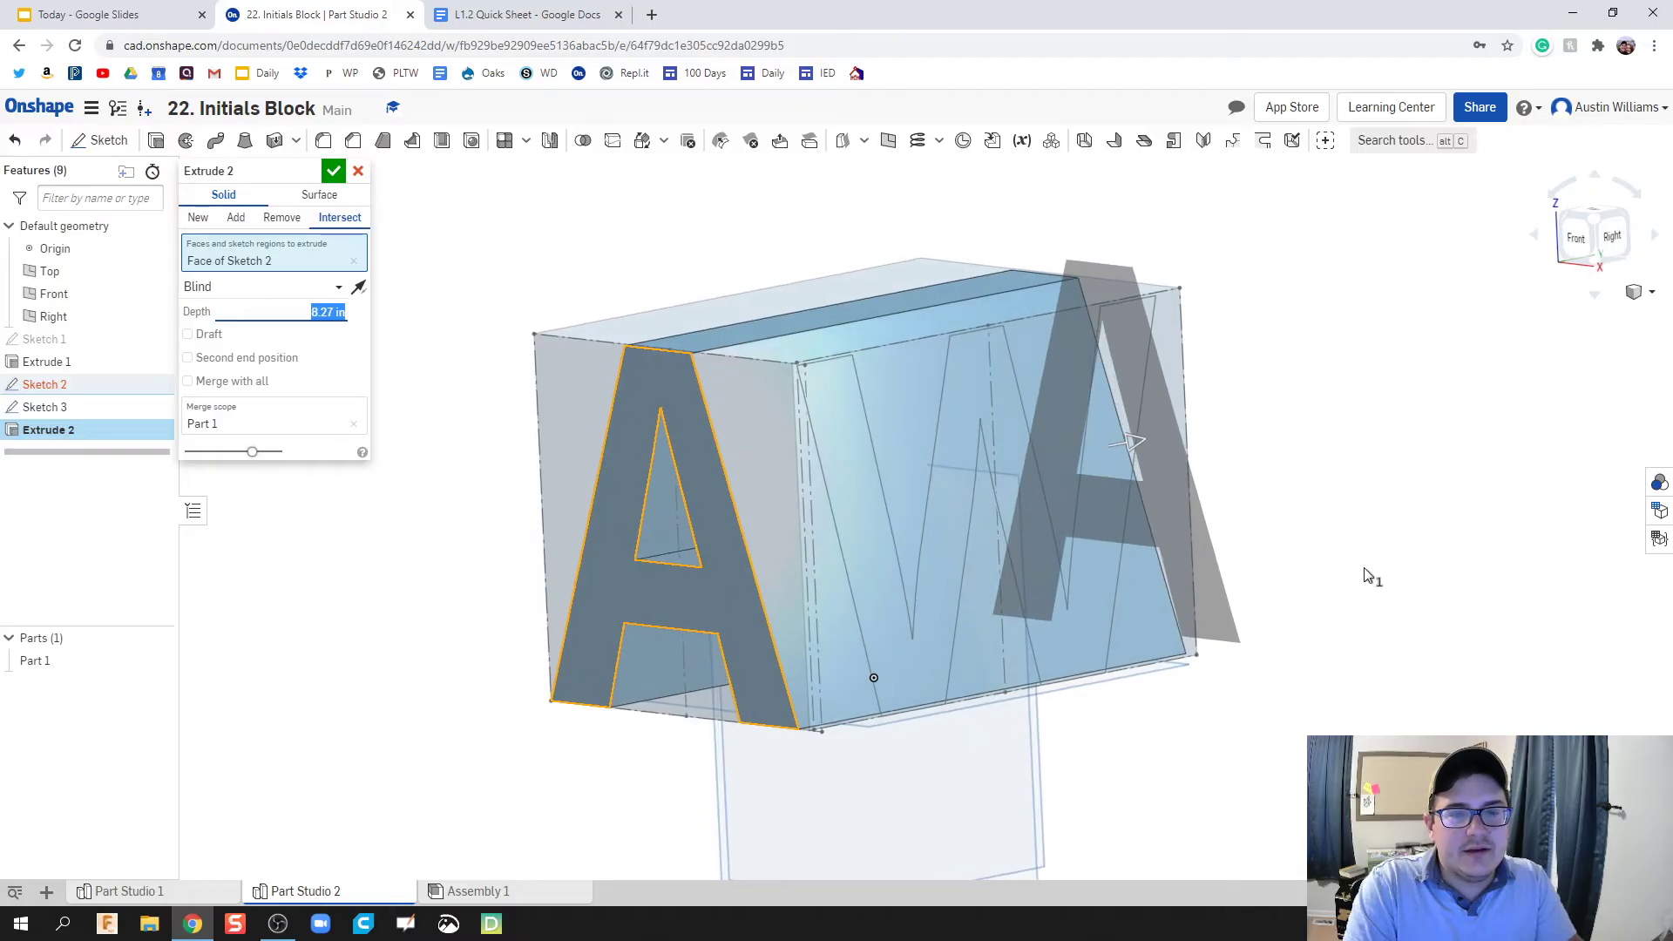
{"action": "left_click", "coordinate": [334, 172]}
Extrude the W region, reversed, as an Intersect about 7.26 in deep through the part.
{"action": "key", "text": "shift+4"}
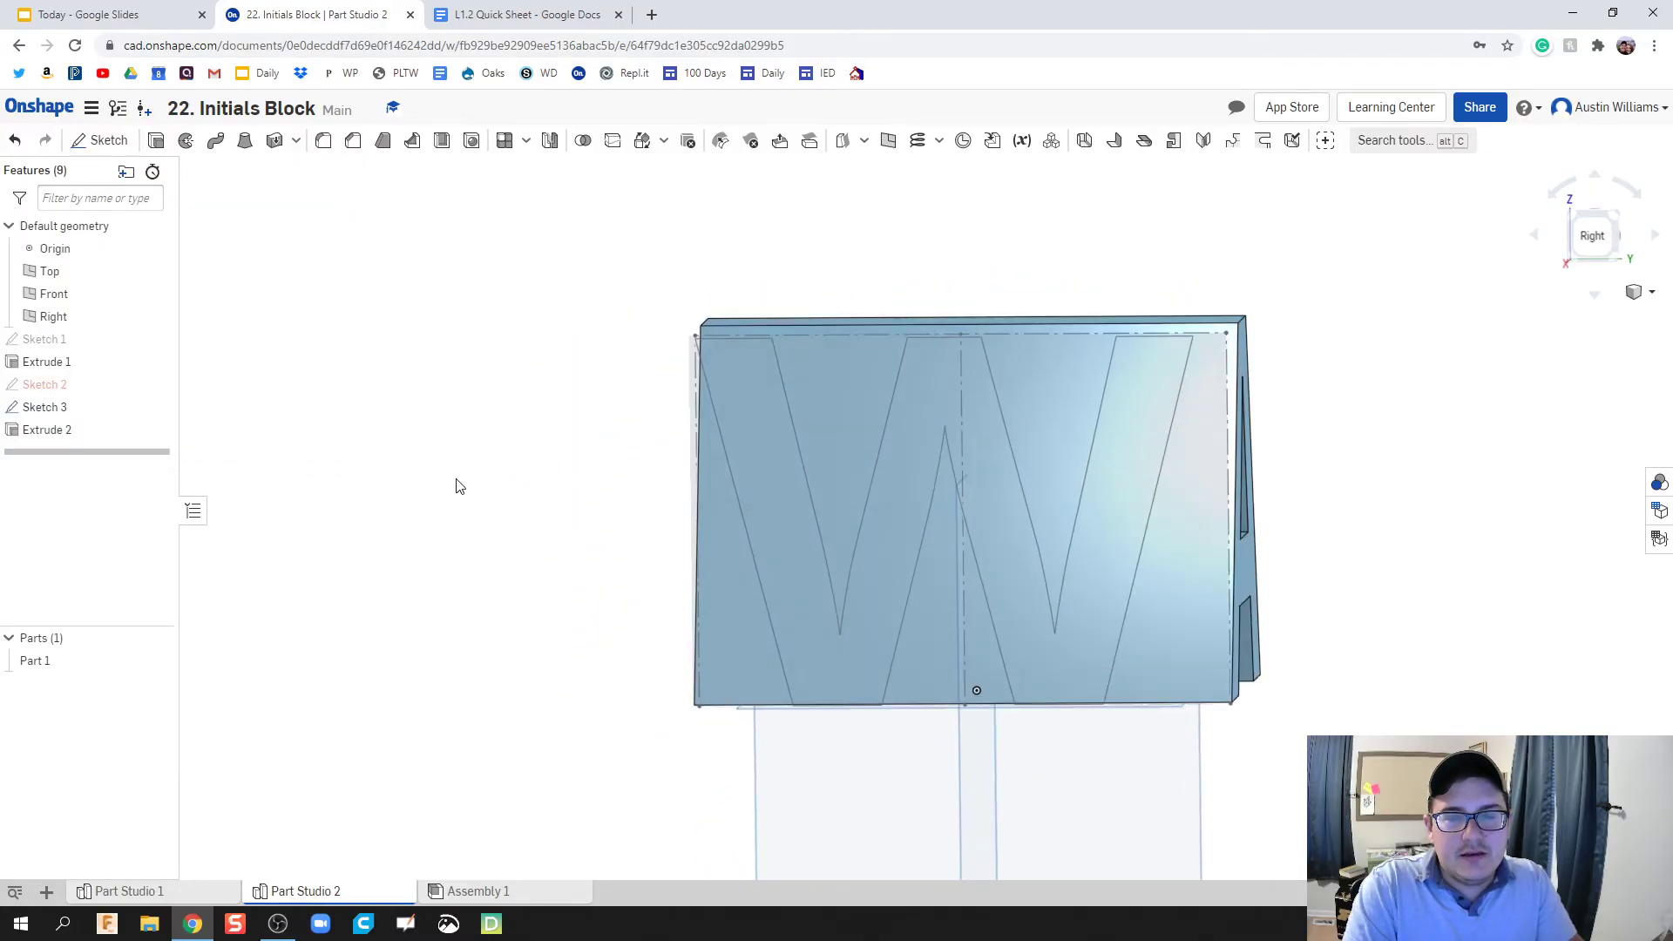
{"action": "right_click_drag", "start_coordinate": [459, 486], "coordinate": [510, 482]}
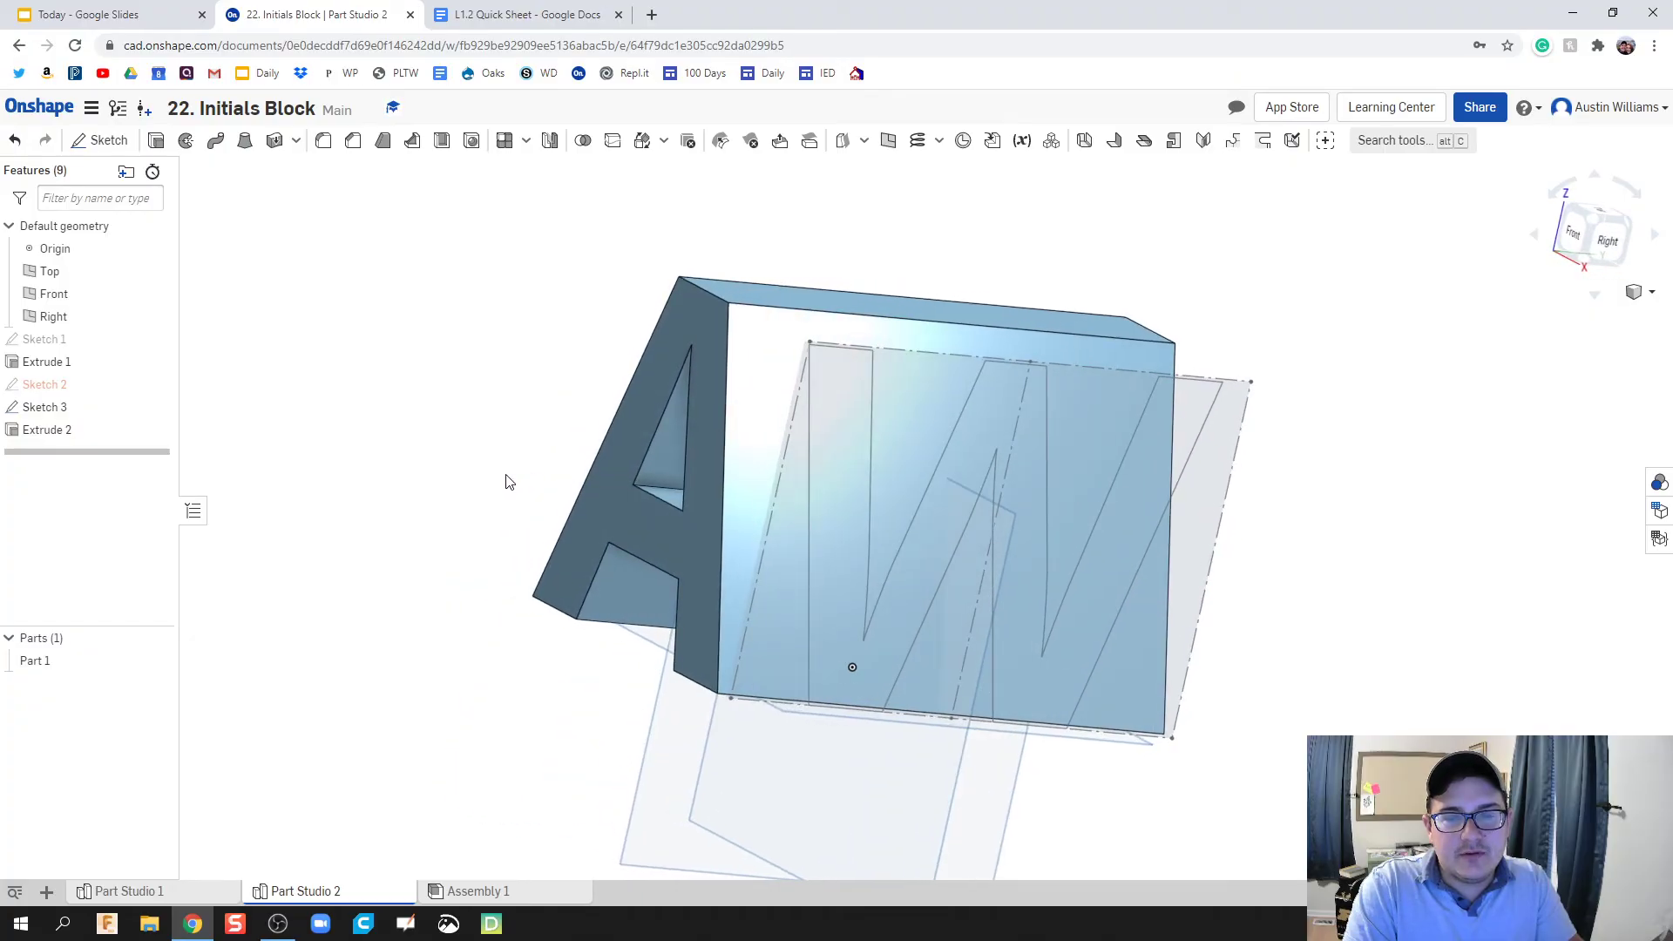
{"action": "left_click", "coordinate": [156, 141]}
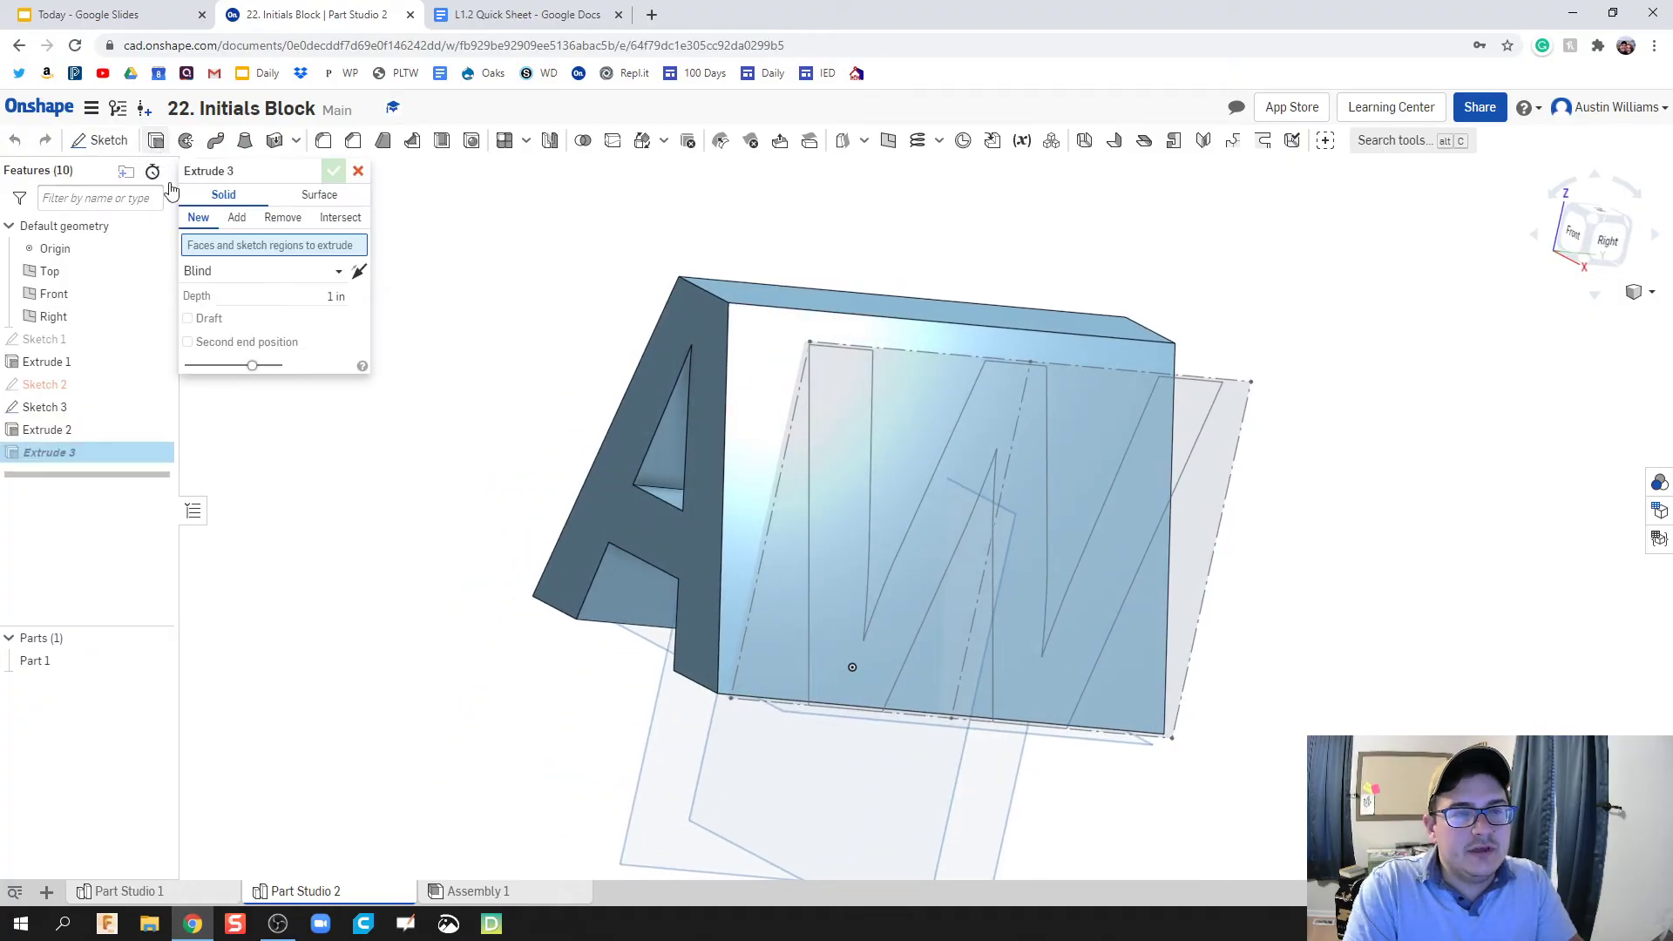
{"action": "left_click", "coordinate": [843, 506]}
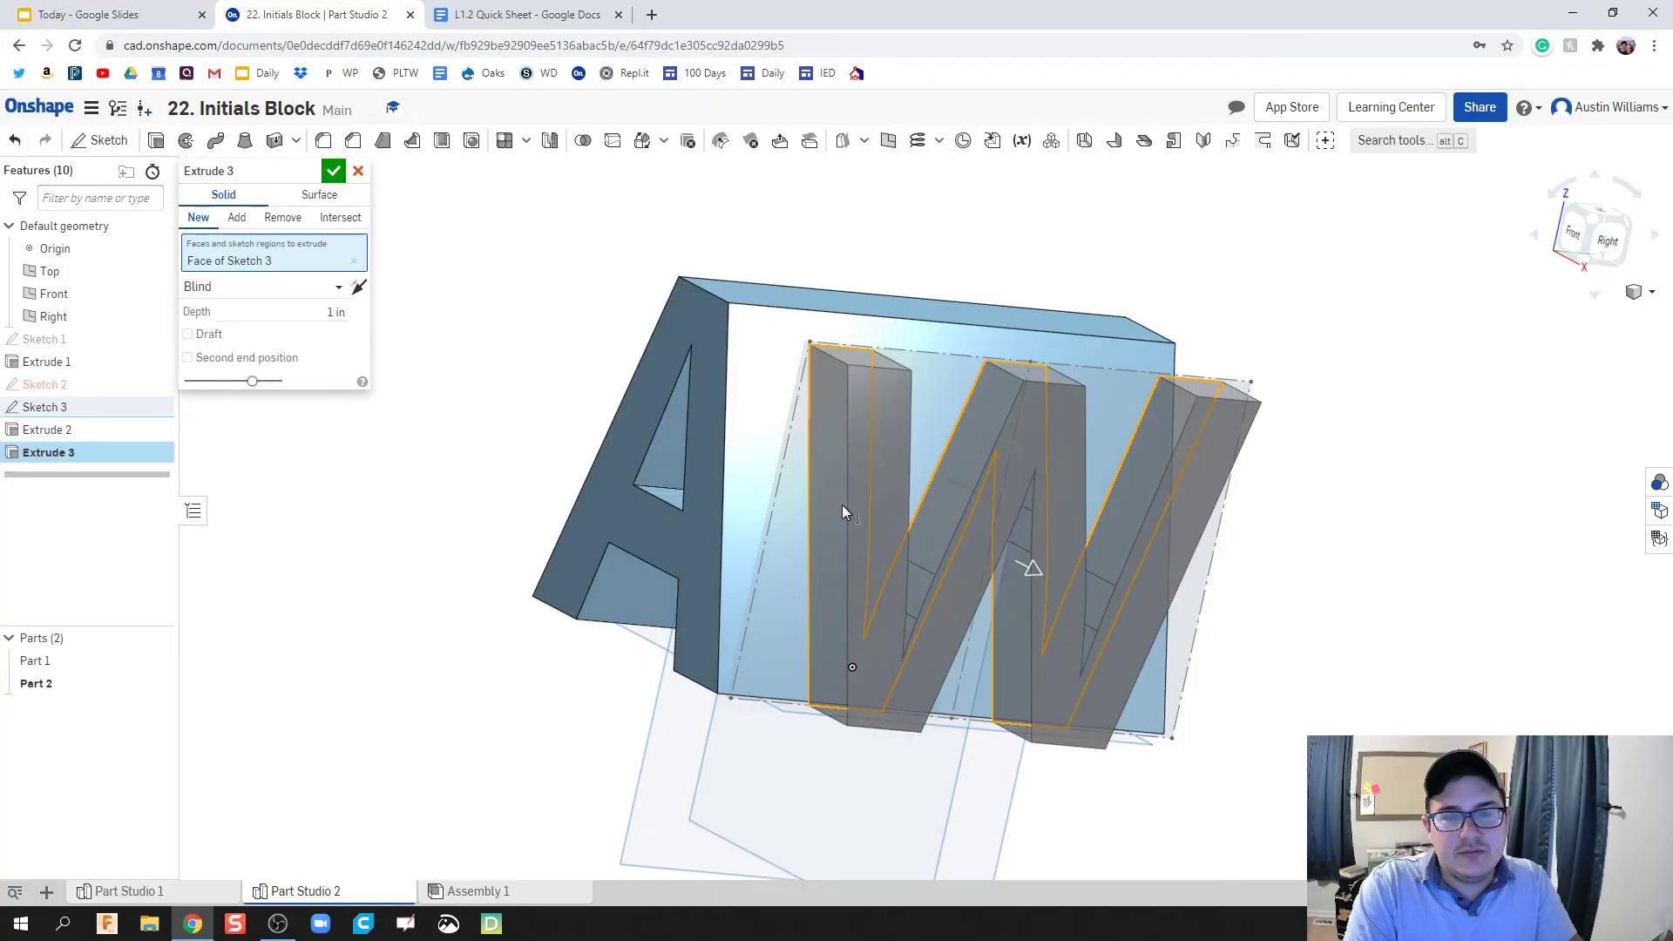
{"action": "left_click", "coordinate": [358, 288]}
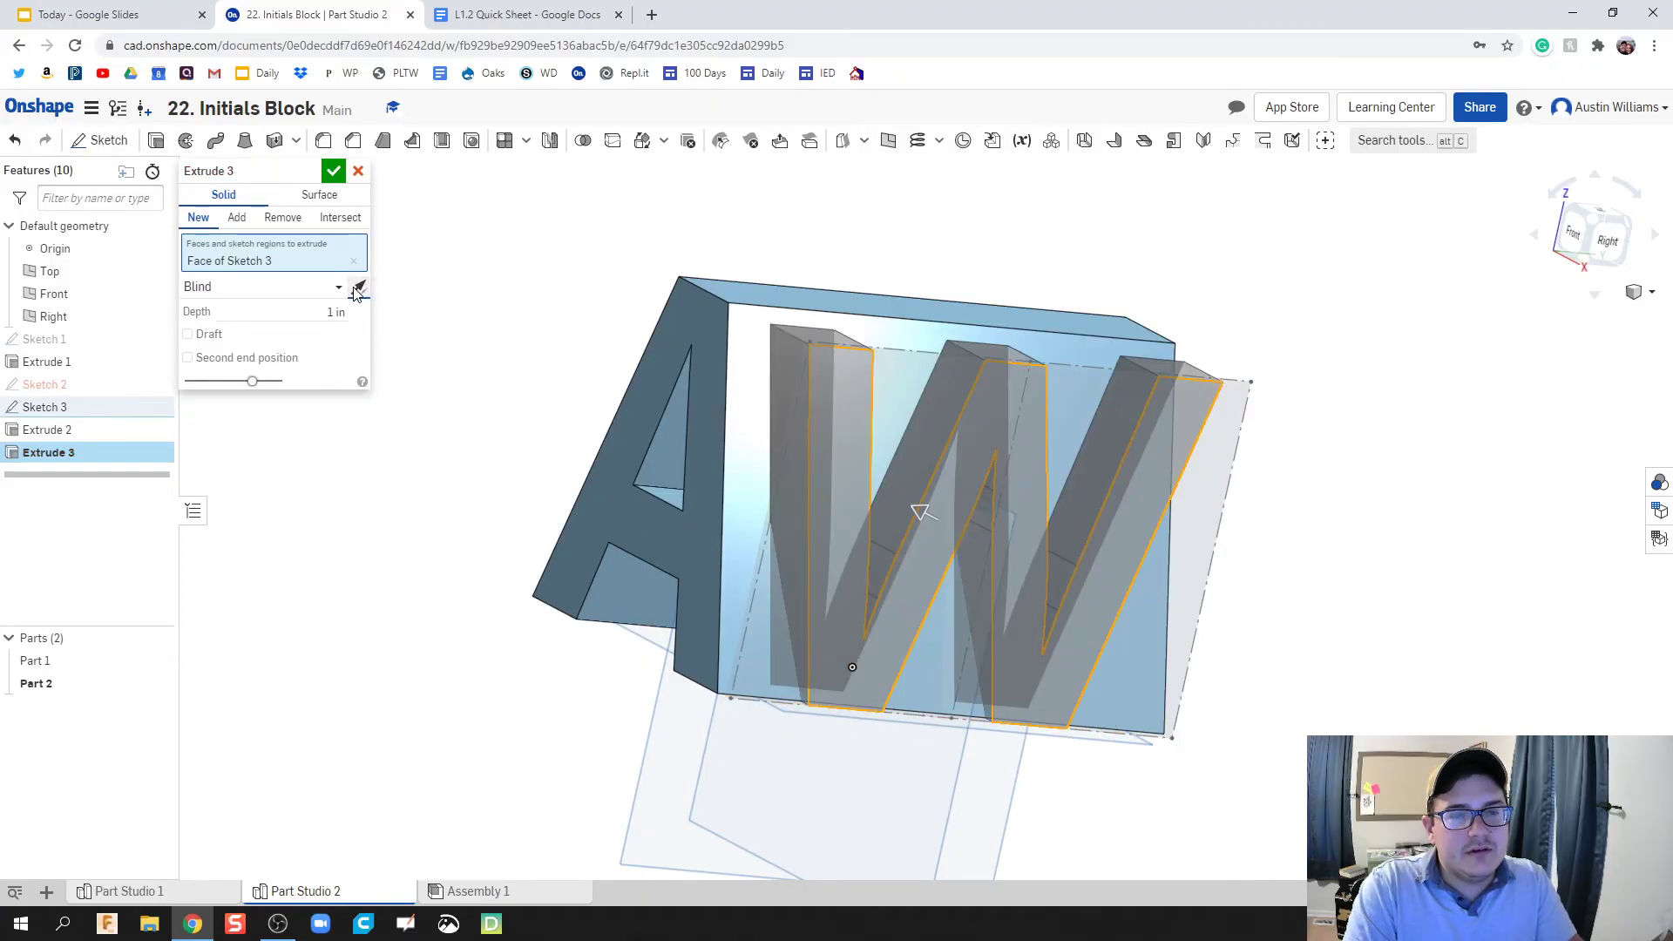
{"action": "left_click", "coordinate": [353, 219]}
{"action": "key", "text": "shift+7"}
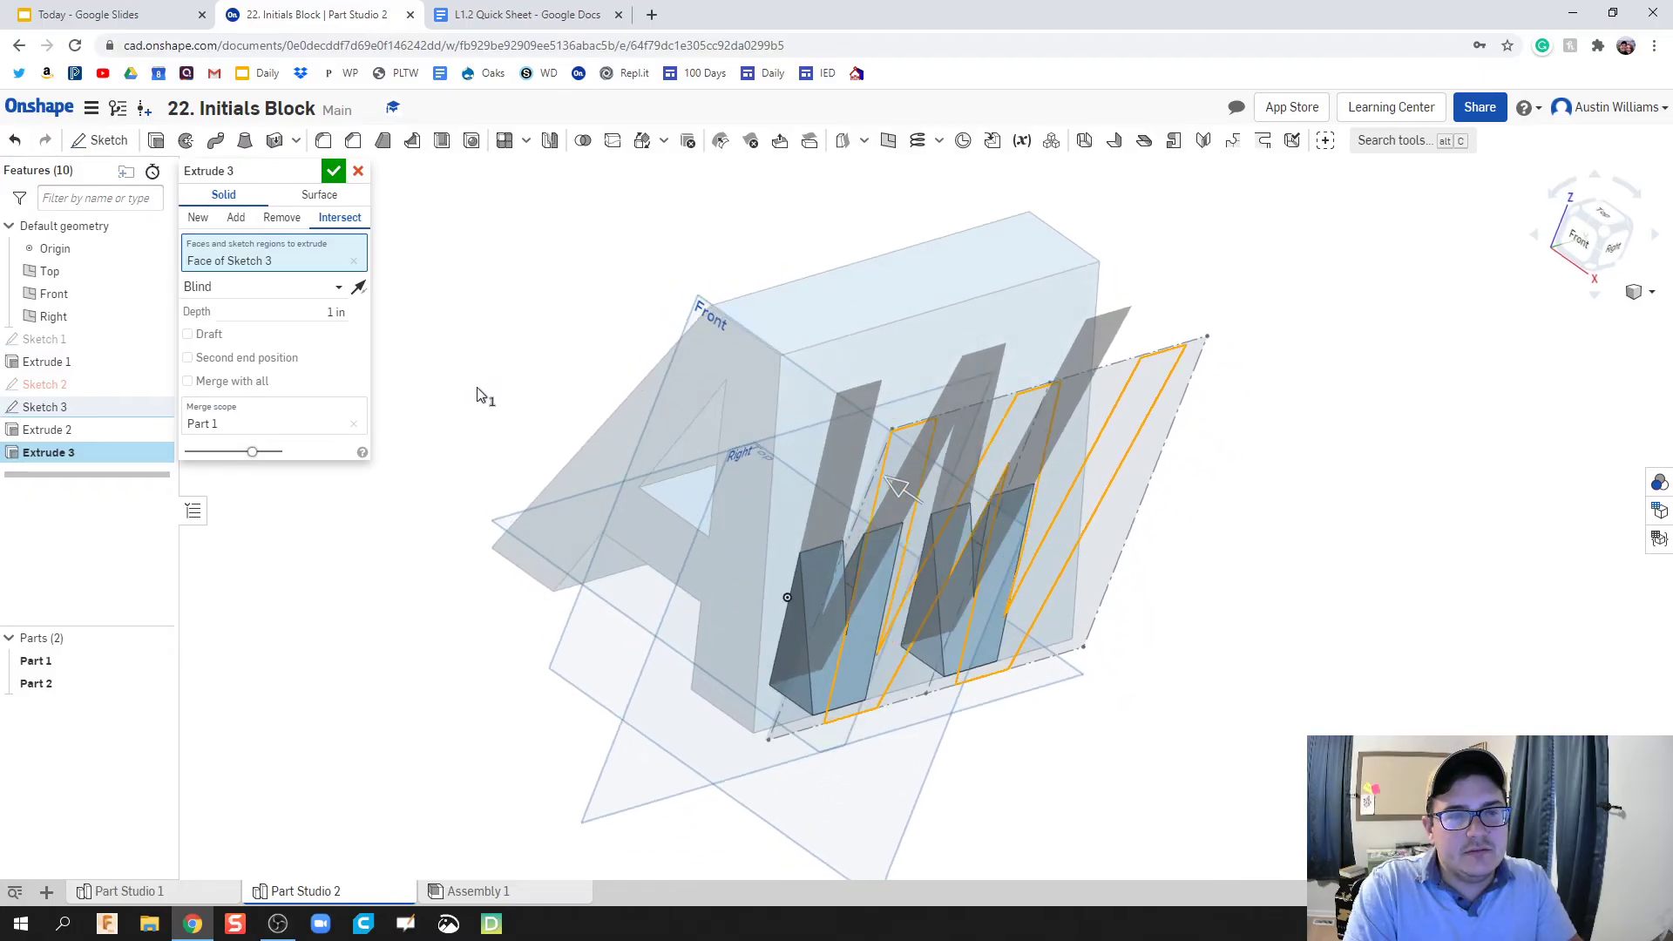
{"action": "left_click_drag", "start_coordinate": [855, 436], "coordinate": [503, 238]}
{"action": "right_click_drag", "start_coordinate": [601, 380], "coordinate": [555, 322]}
{"action": "left_click", "coordinate": [333, 171]}
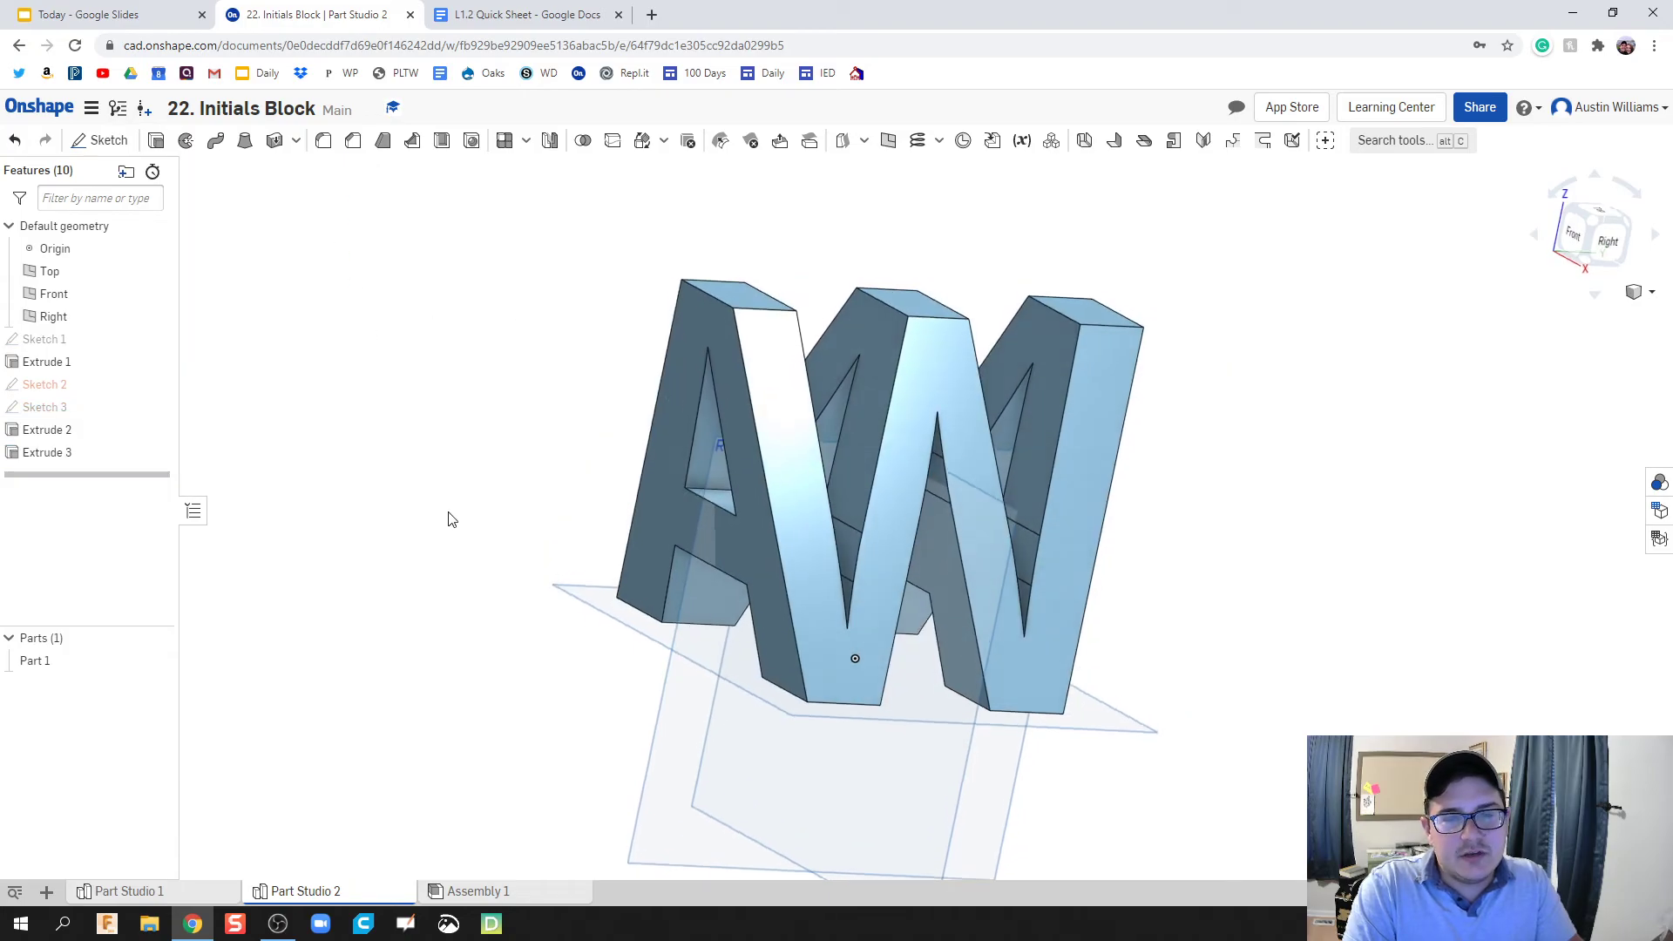
{"action": "right_click_drag", "start_coordinate": [451, 519], "coordinate": [415, 500]}
{"action": "right_click_drag", "start_coordinate": [1584, 220], "coordinate": [1096, 515]}
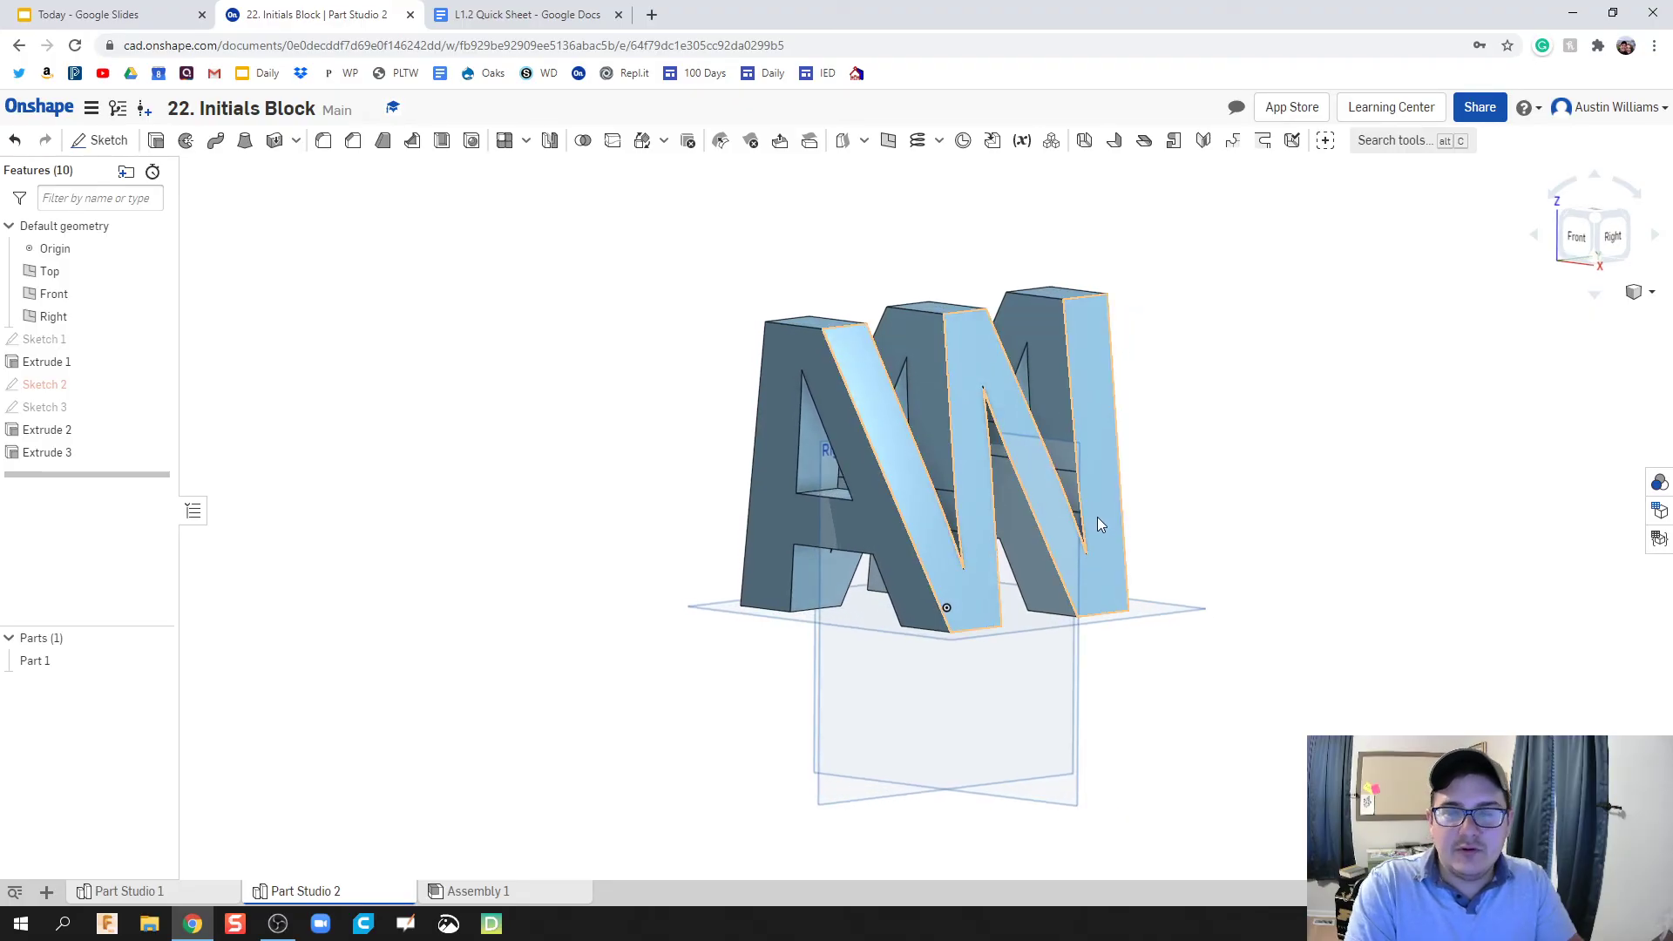